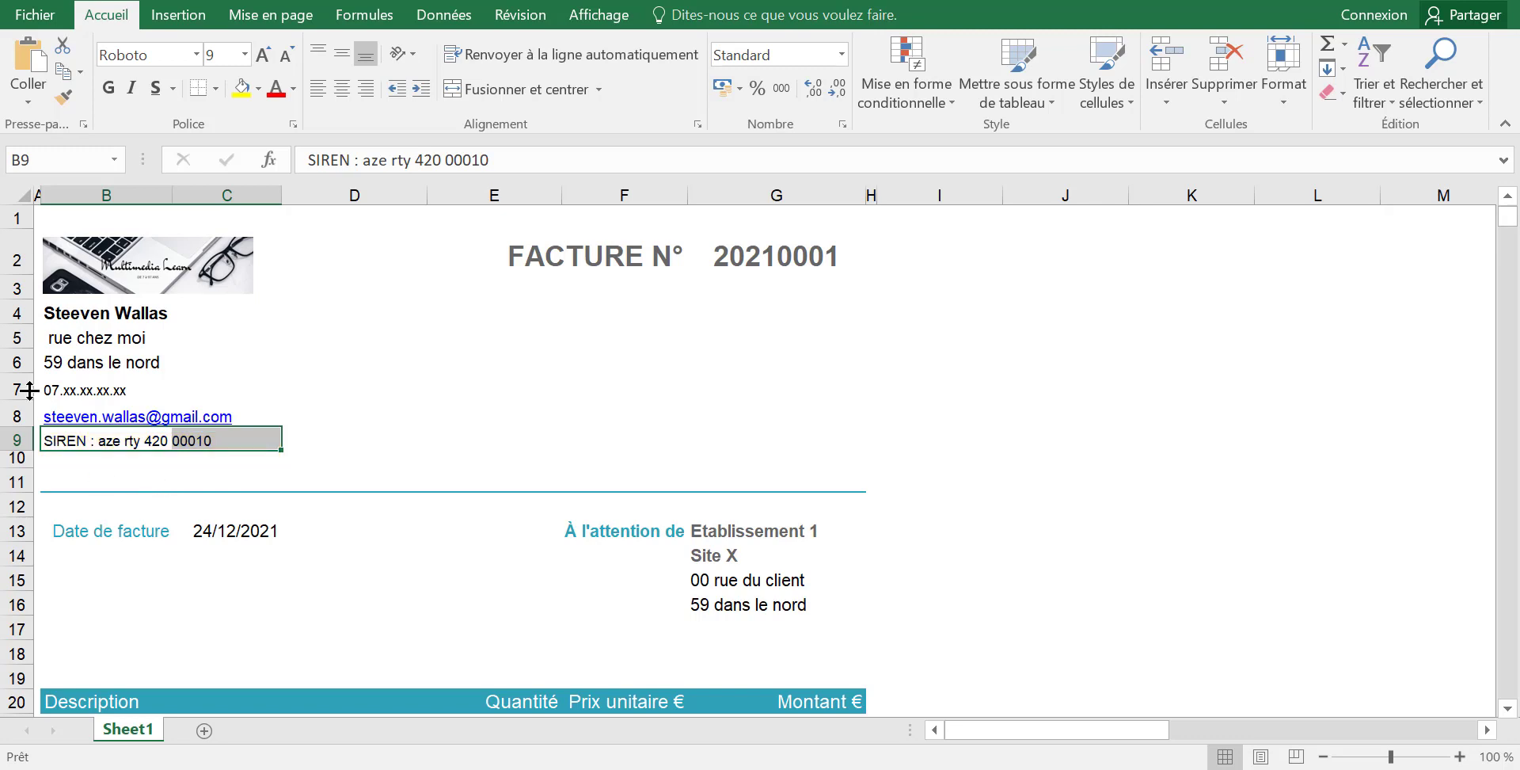
Check the VAT exemption mention in cell B36 of the invoice.
scroll(181, 452, down, 3)
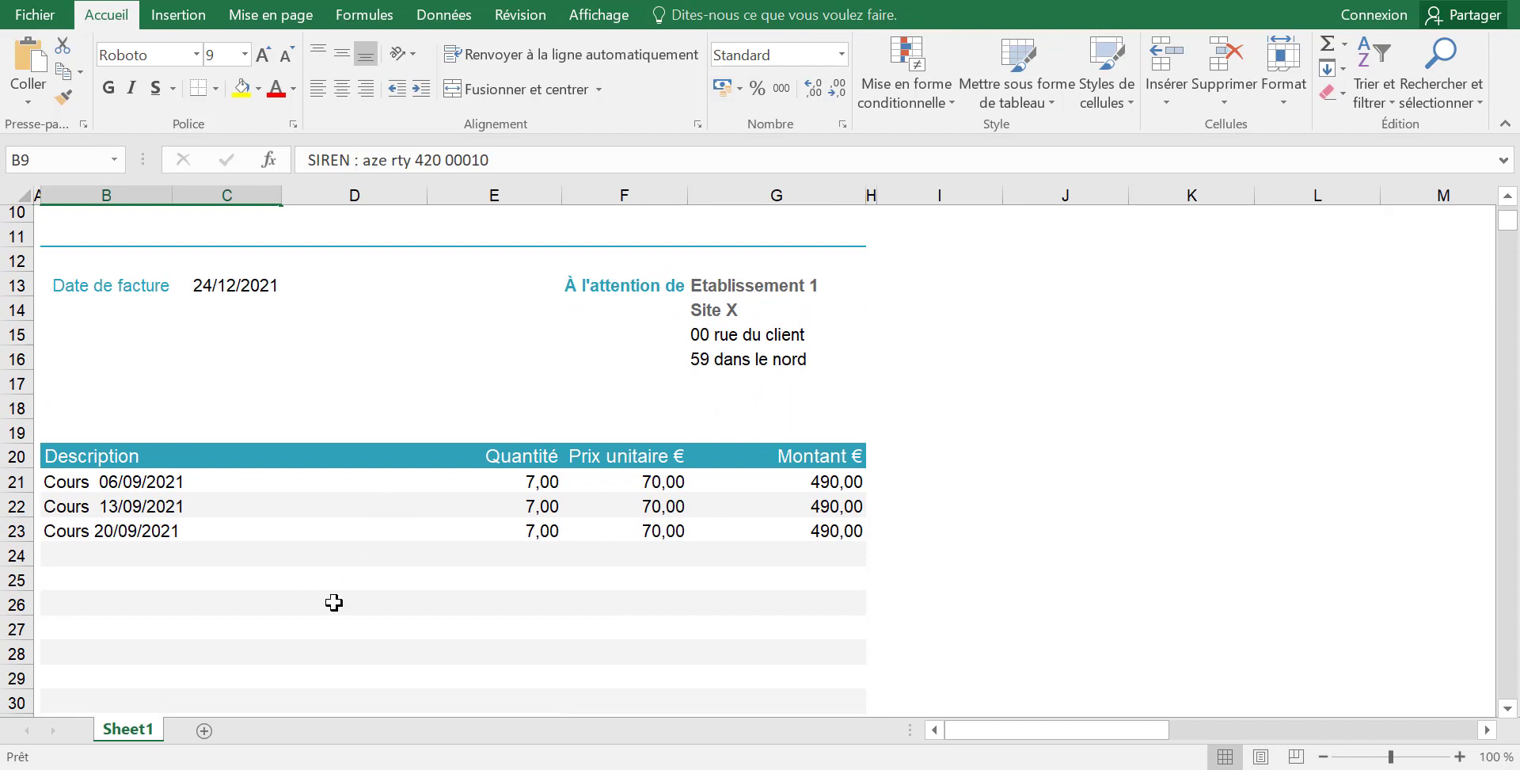
scroll(498, 510, down, 2)
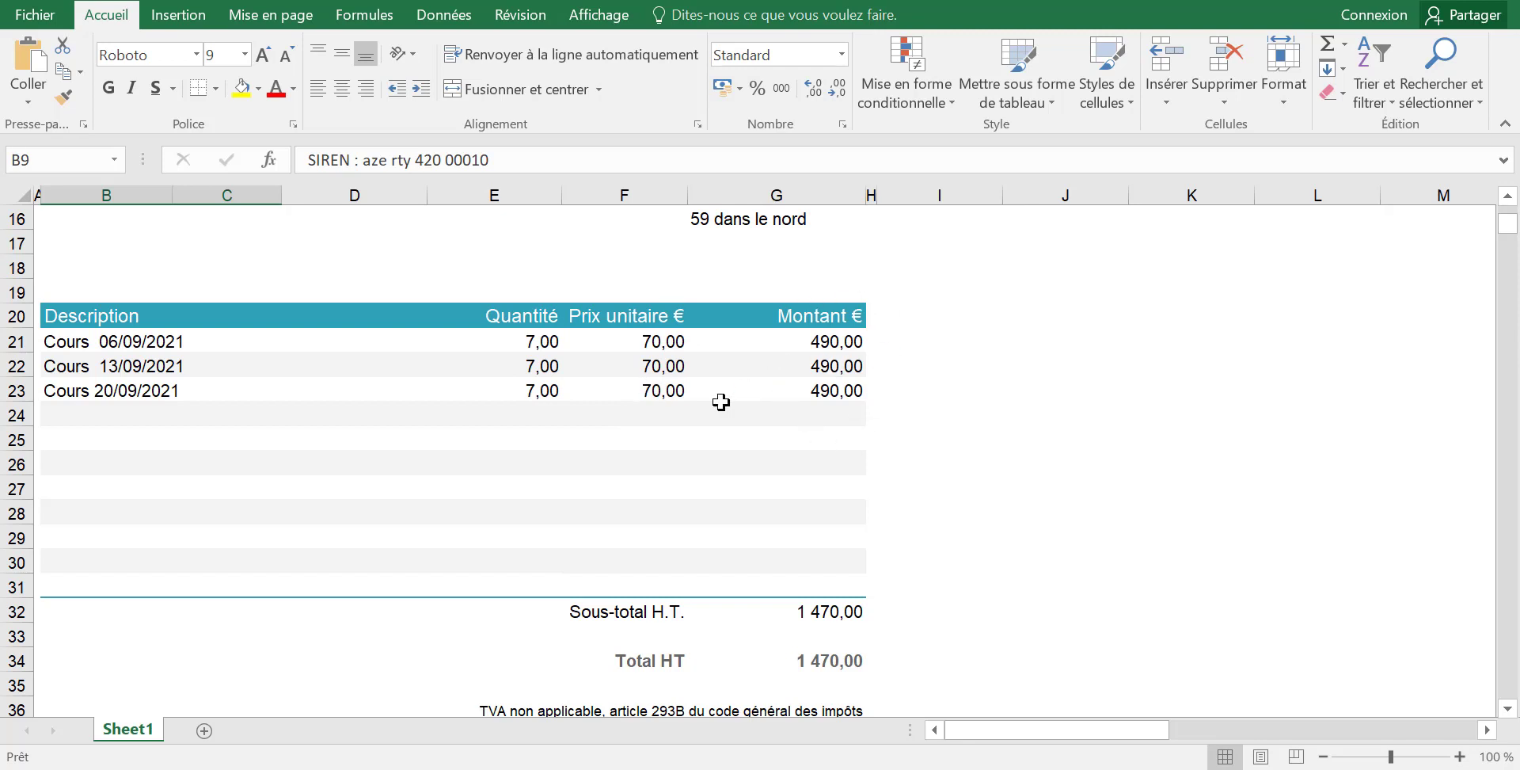
scroll(657, 448, down, 3)
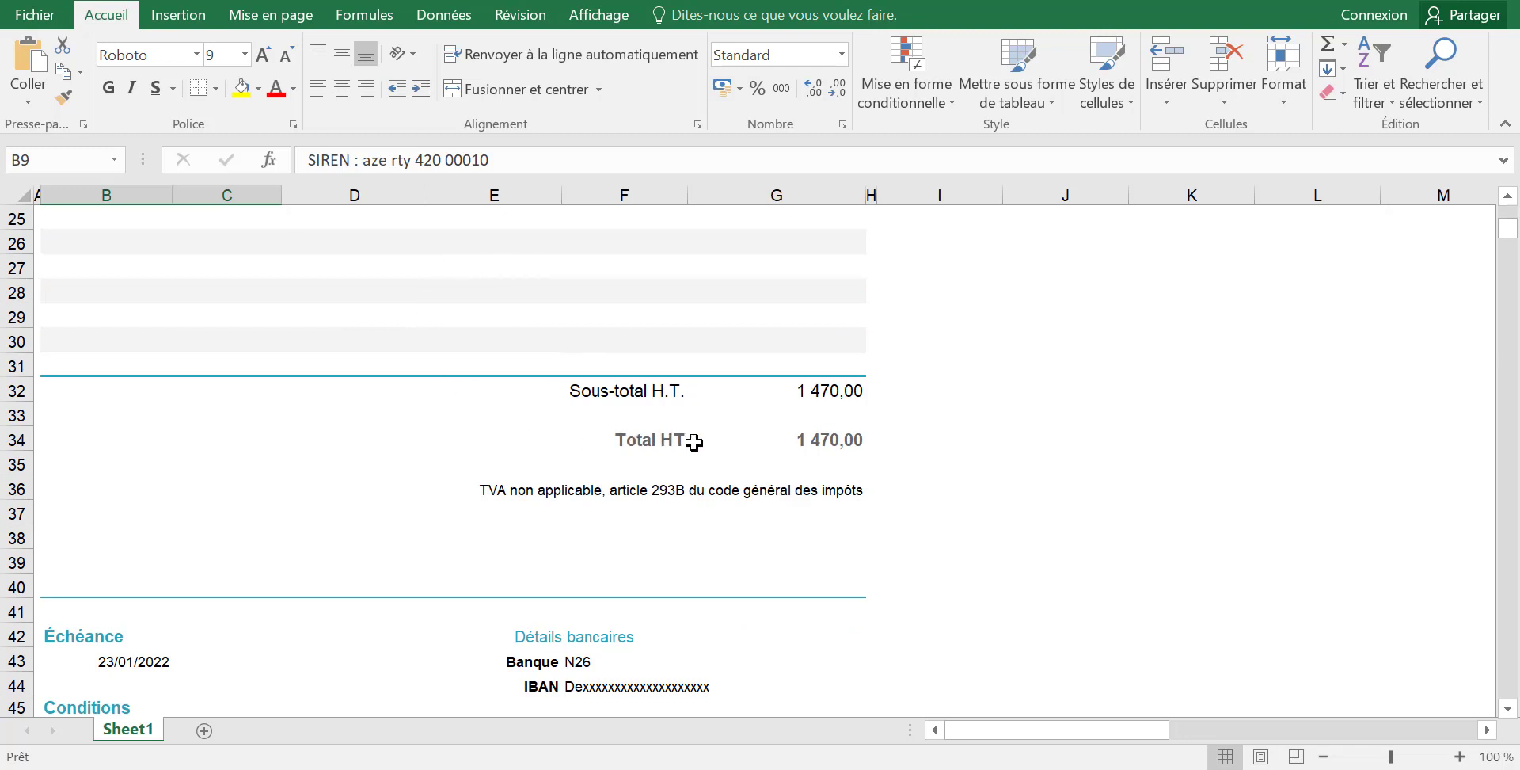
click(486, 494)
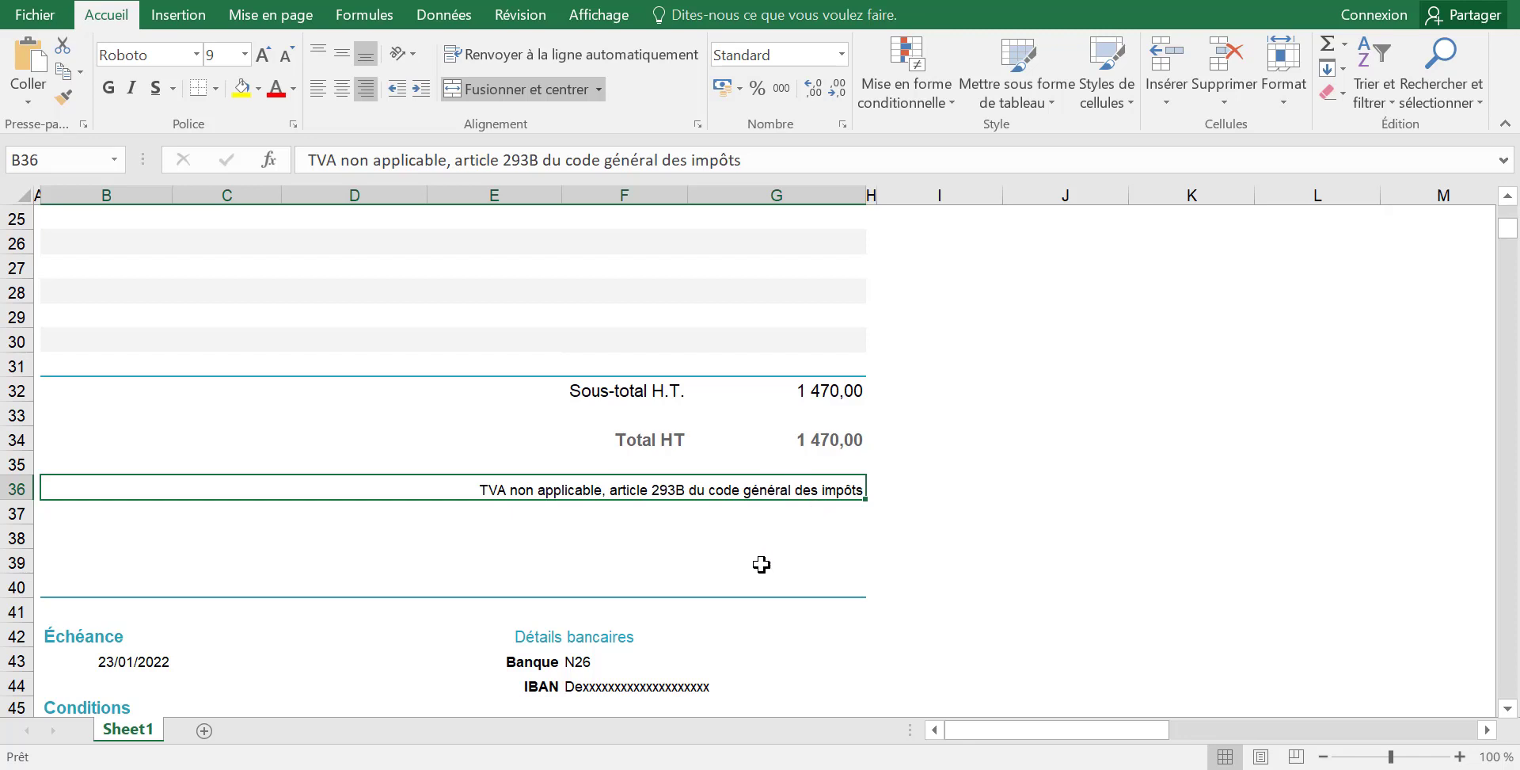
scroll(664, 427, down, 3)
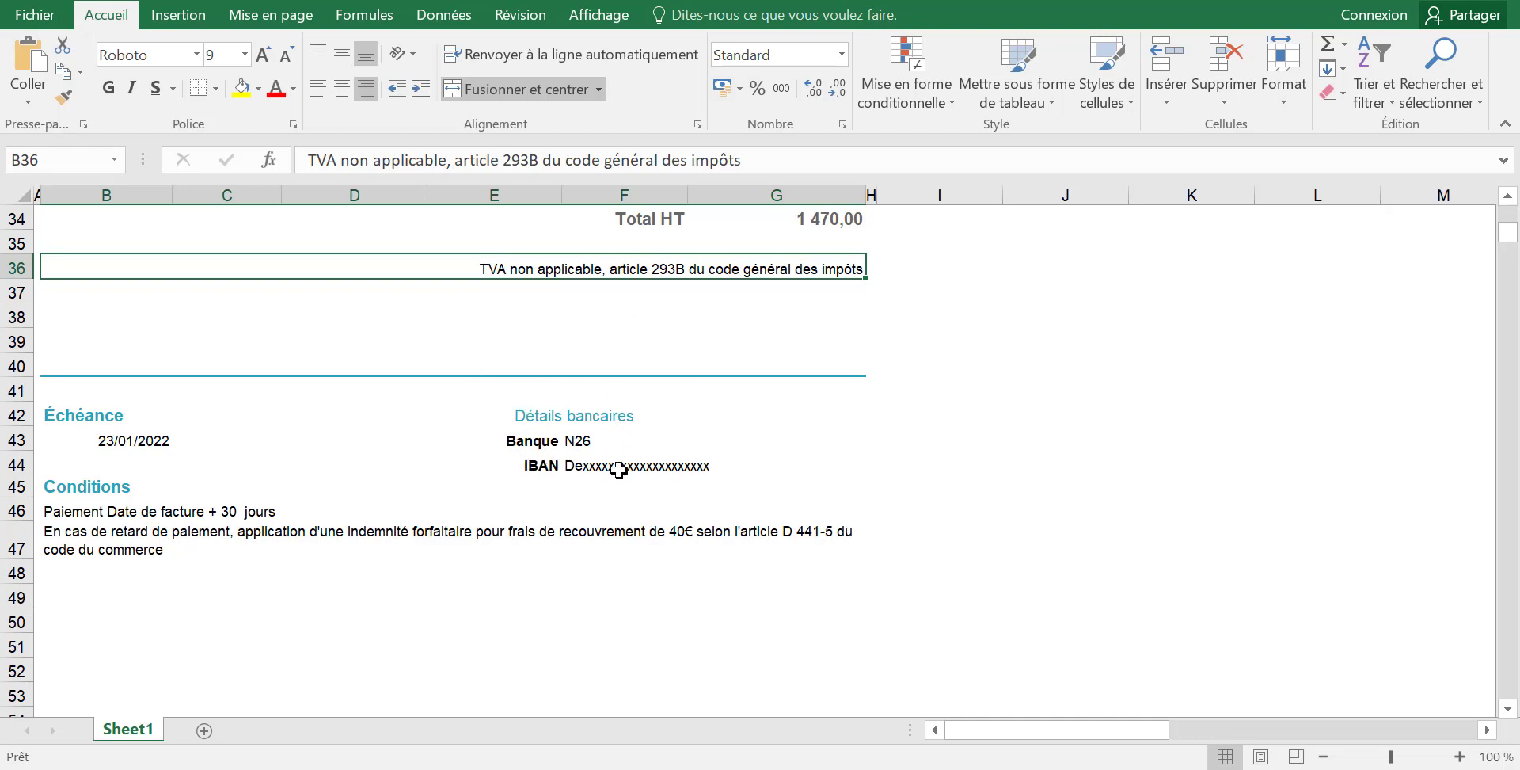
scroll(665, 567, up, 11)
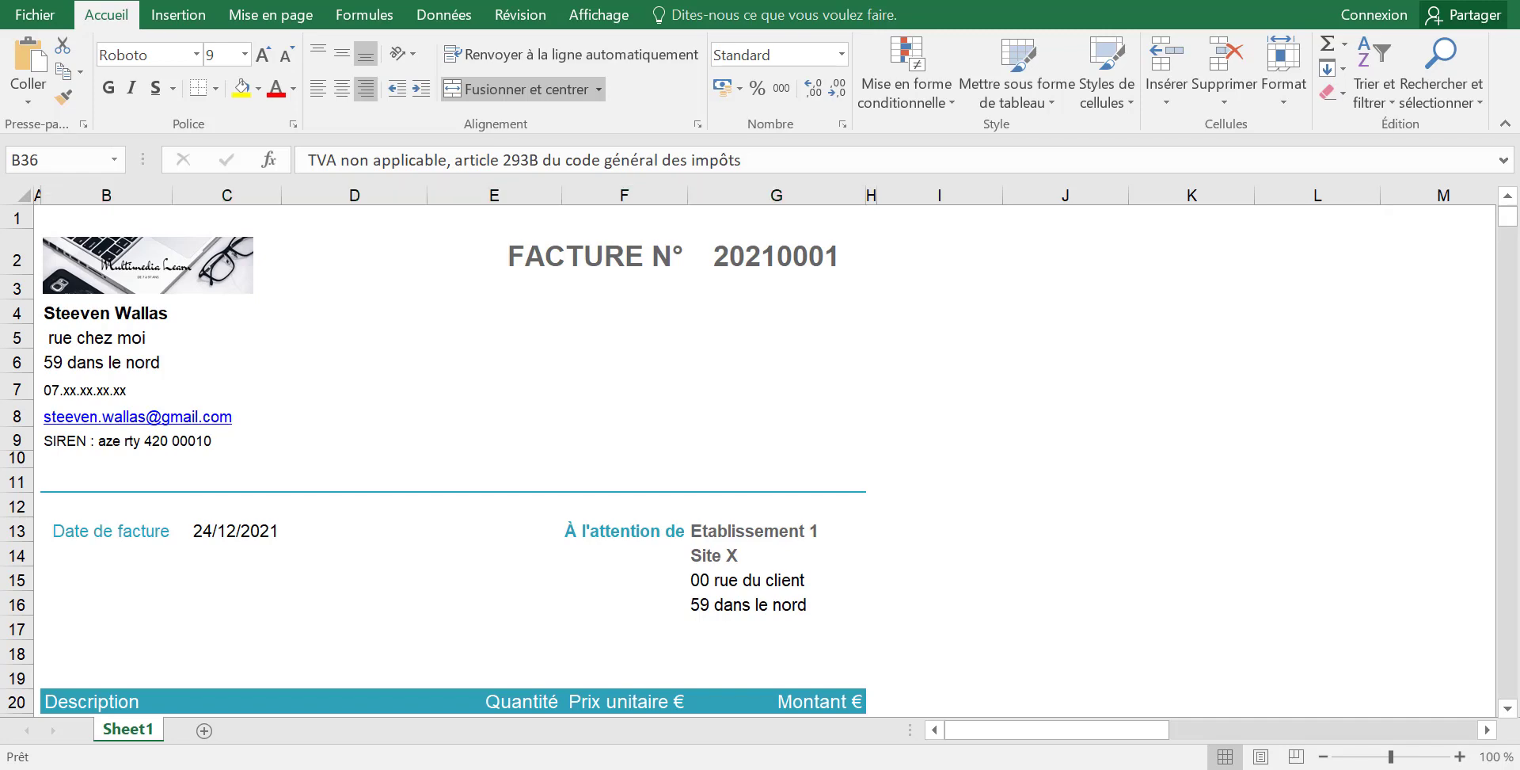
In Classeur1, select the paid totals 1470, 980 and 980 to read their 3430 sum.
click(1047, 738)
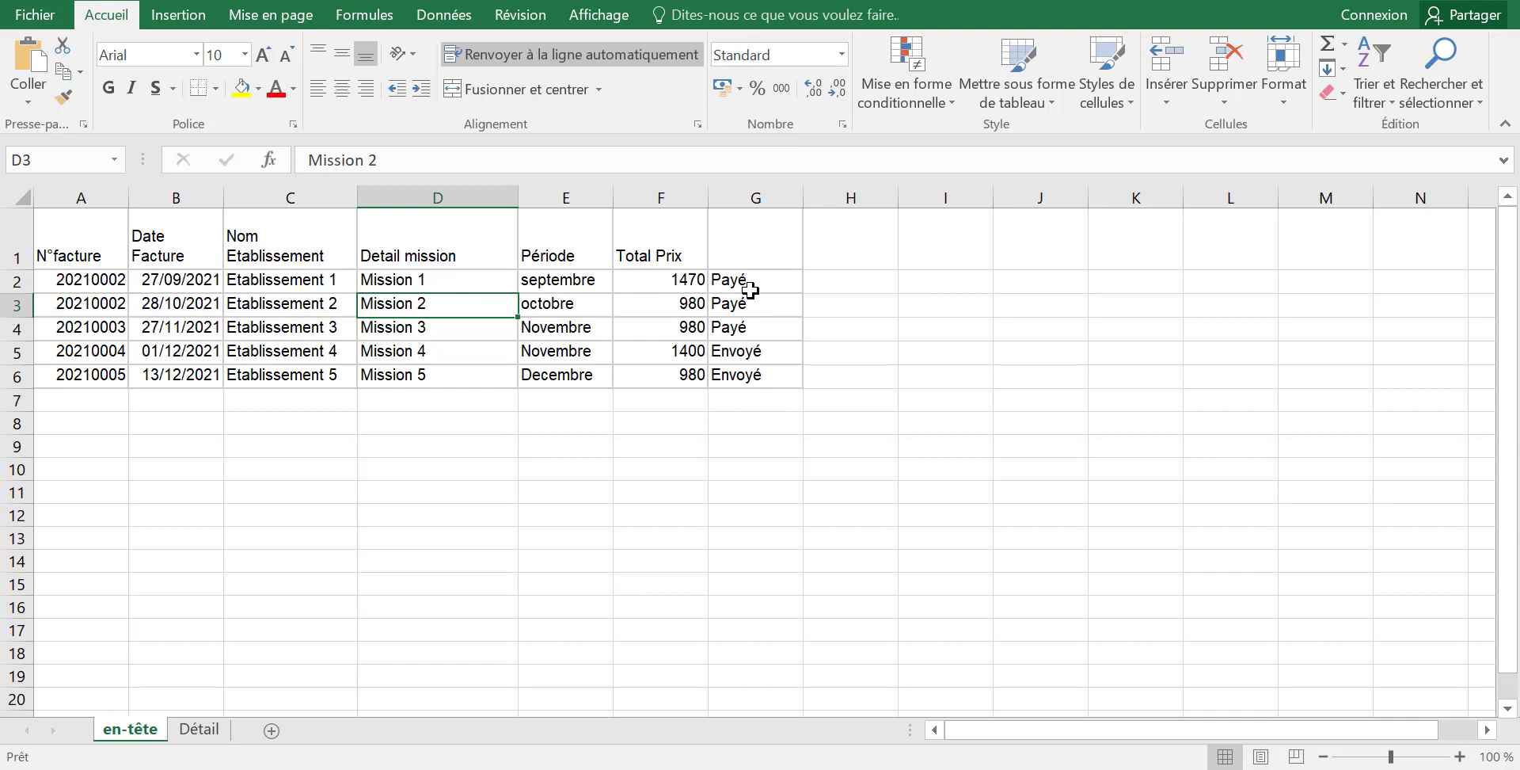
drag(663, 283, 720, 410)
click(657, 279)
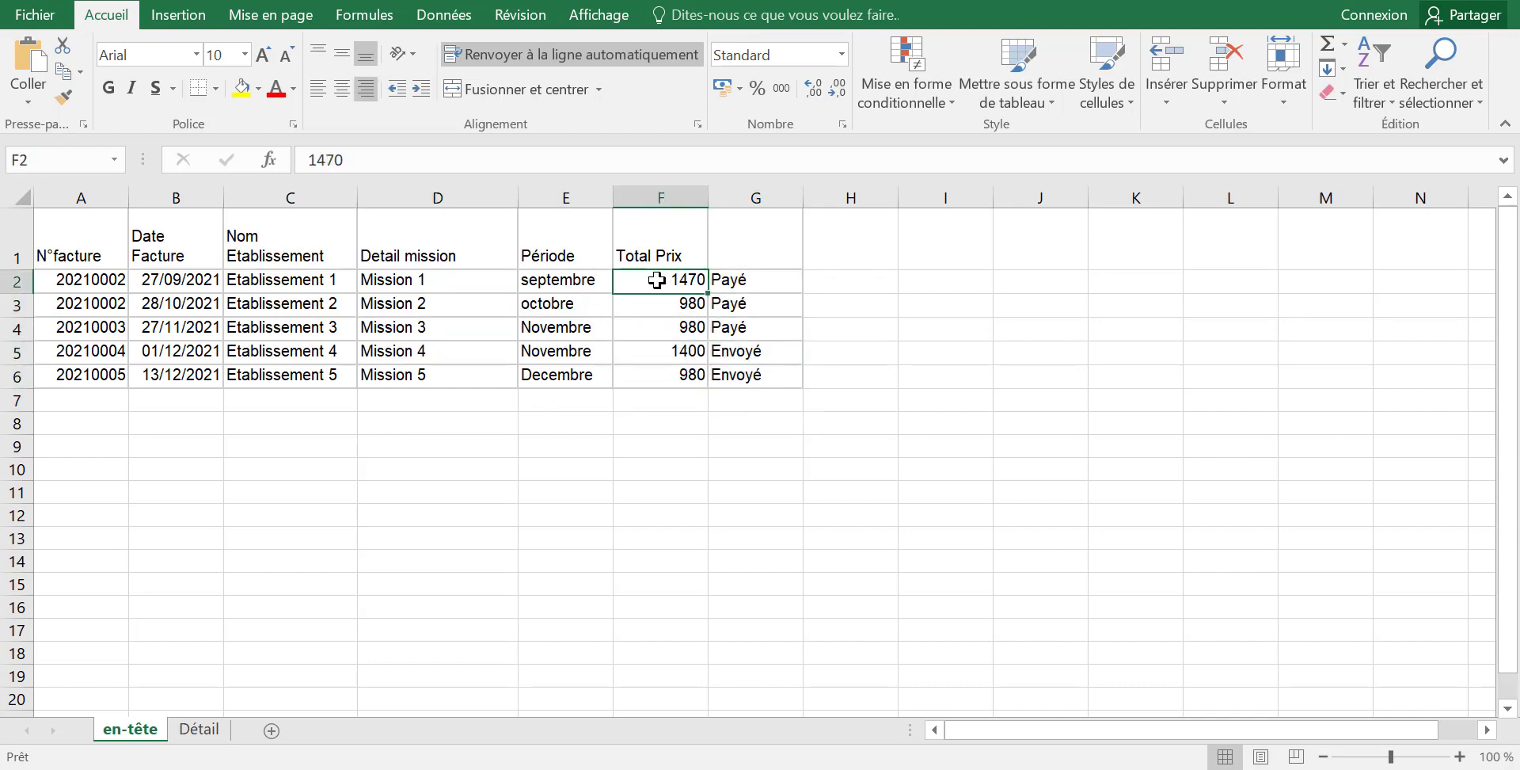
drag(658, 280, 737, 328)
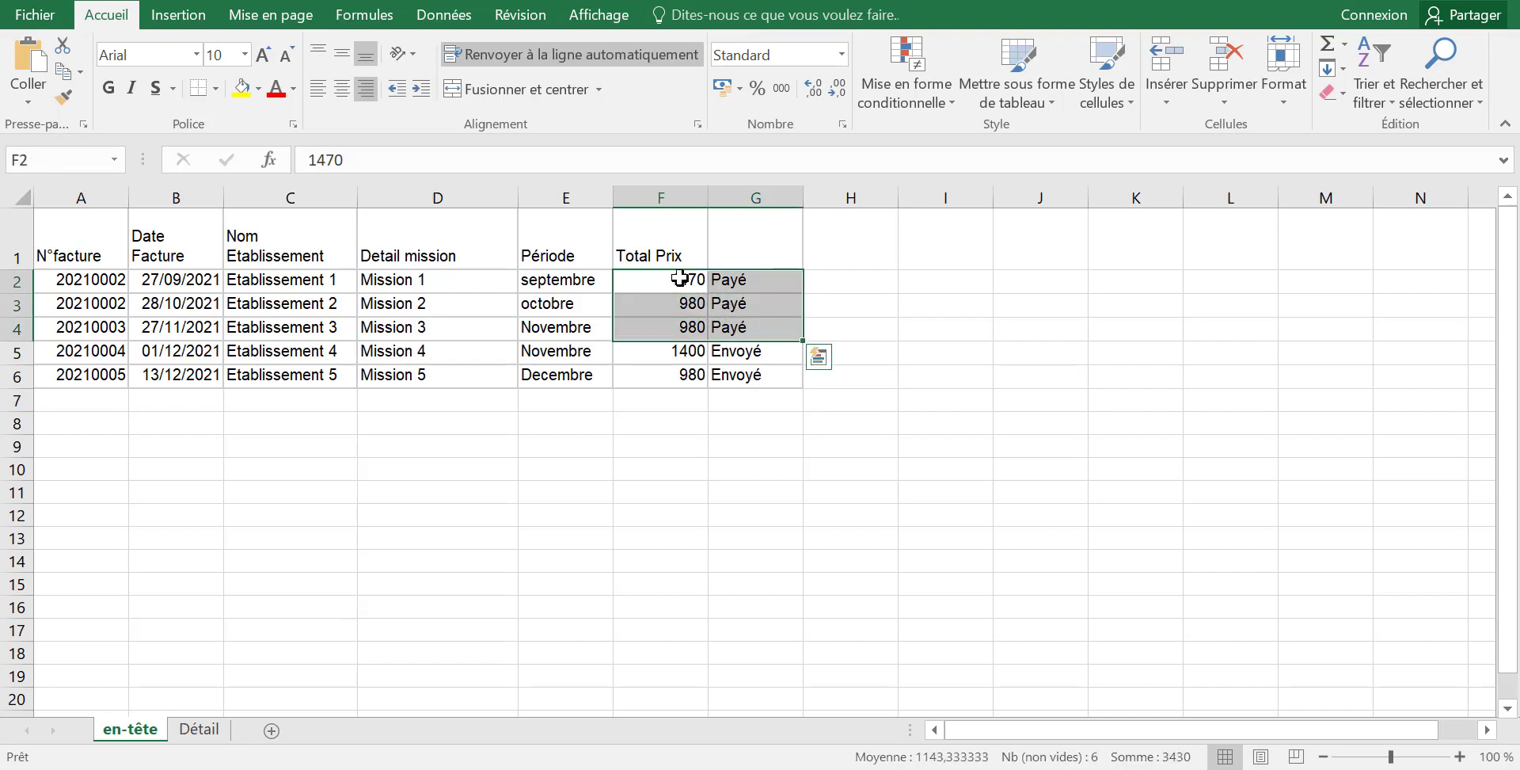
drag(679, 278, 679, 335)
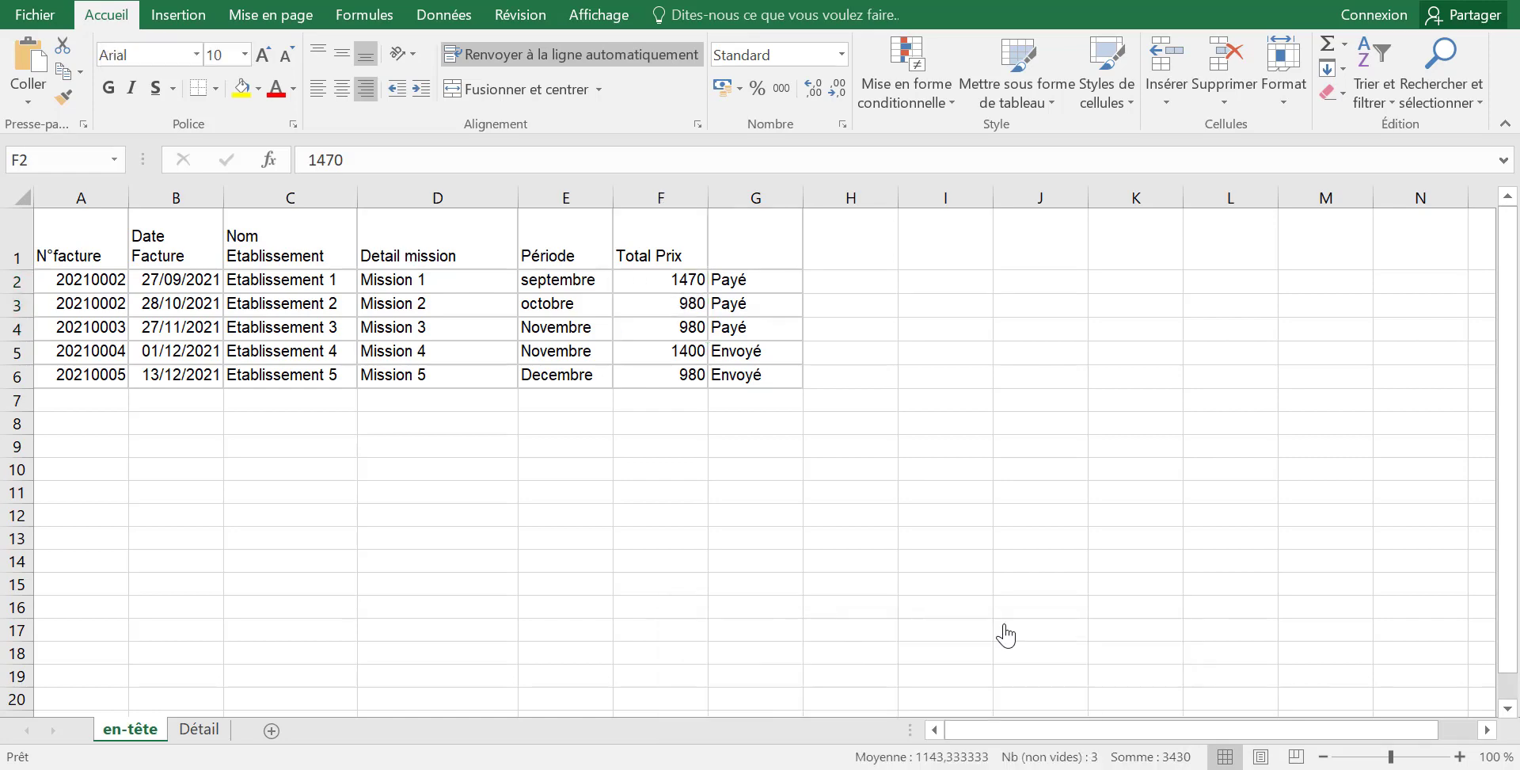
key(alt+Tab)
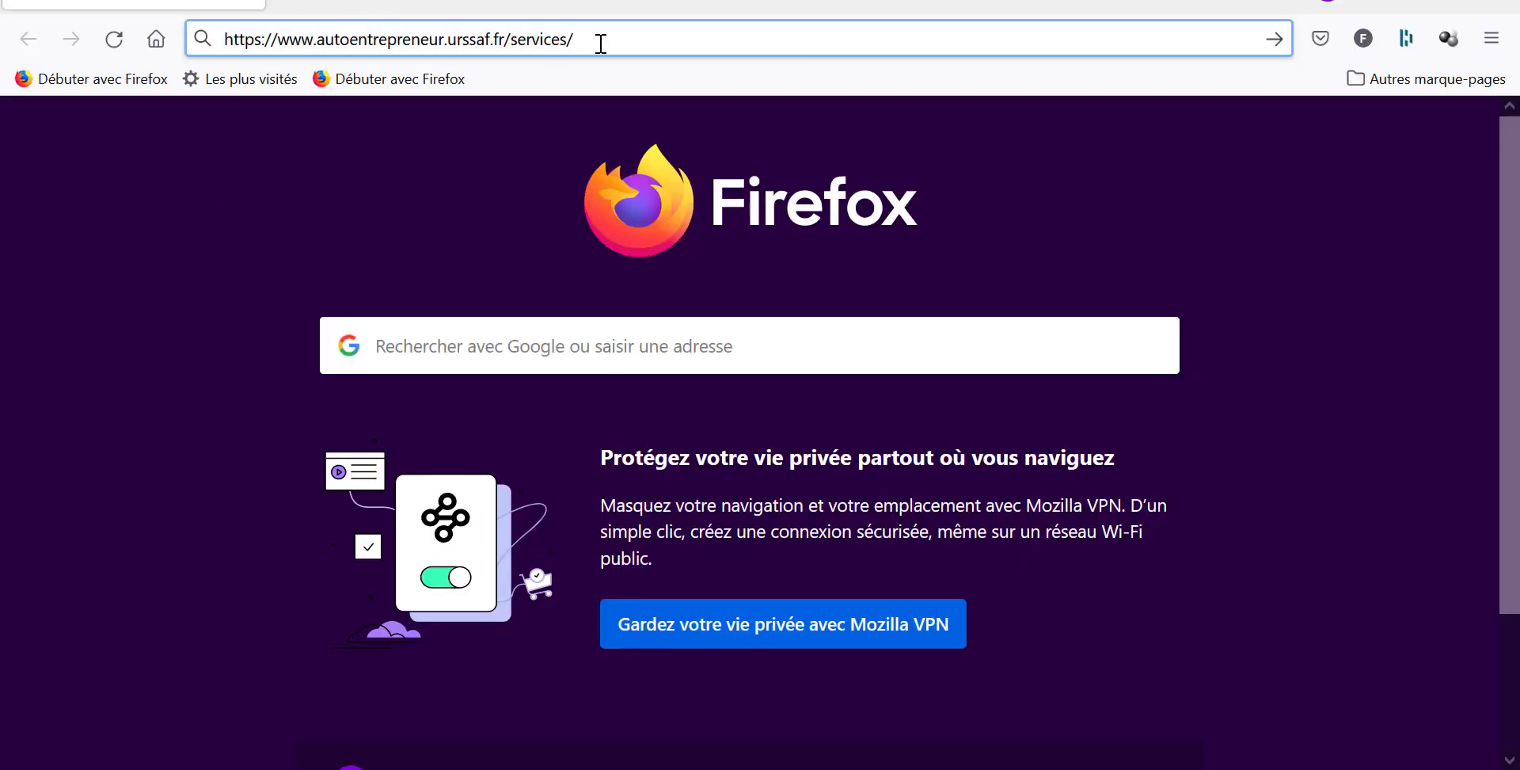
Load autoentrepreneur.urssaf.fr/services, dismiss the DoNotTrack notice and accept all cookies.
drag(601, 43, 198, 60)
key(Return)
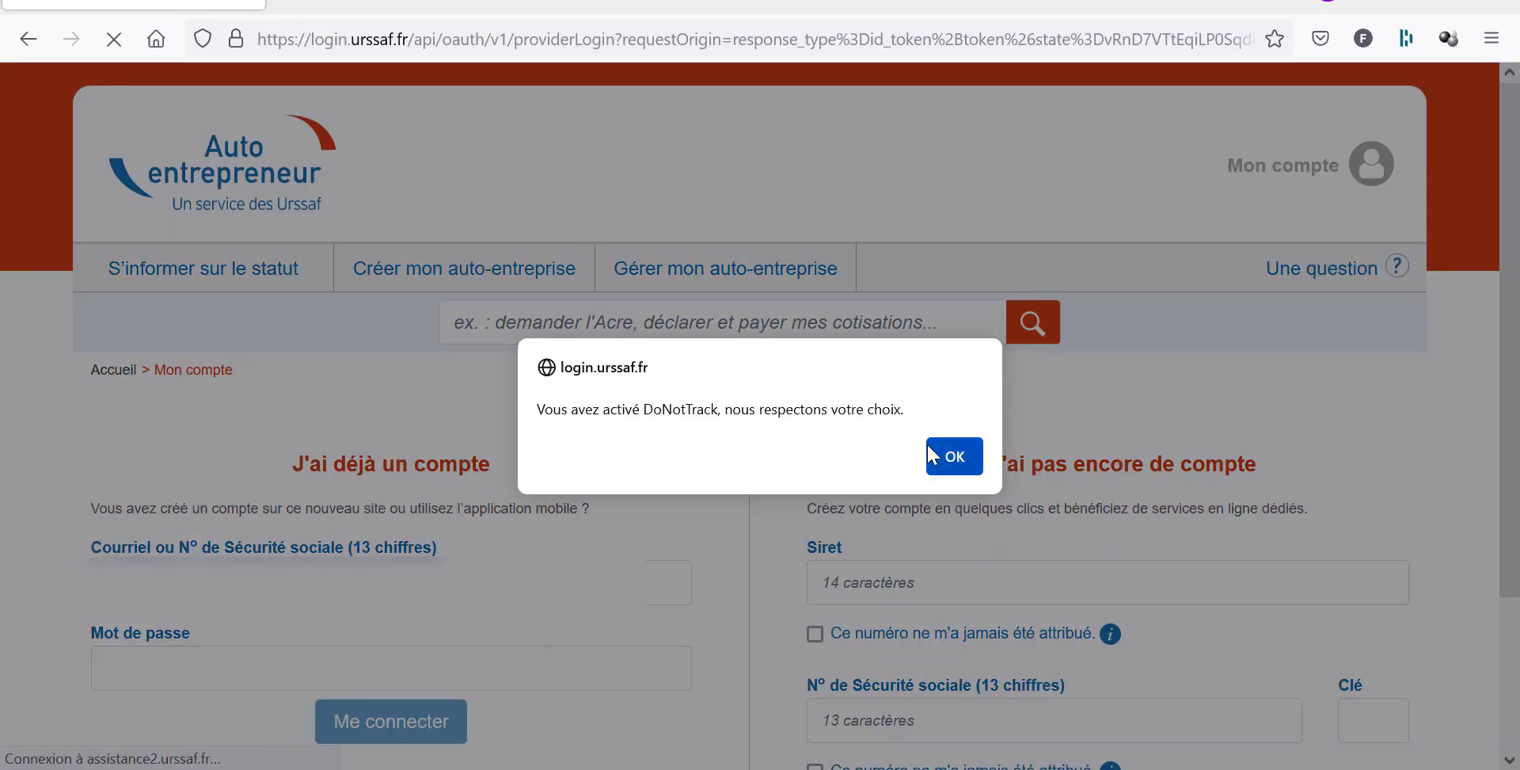
click(954, 457)
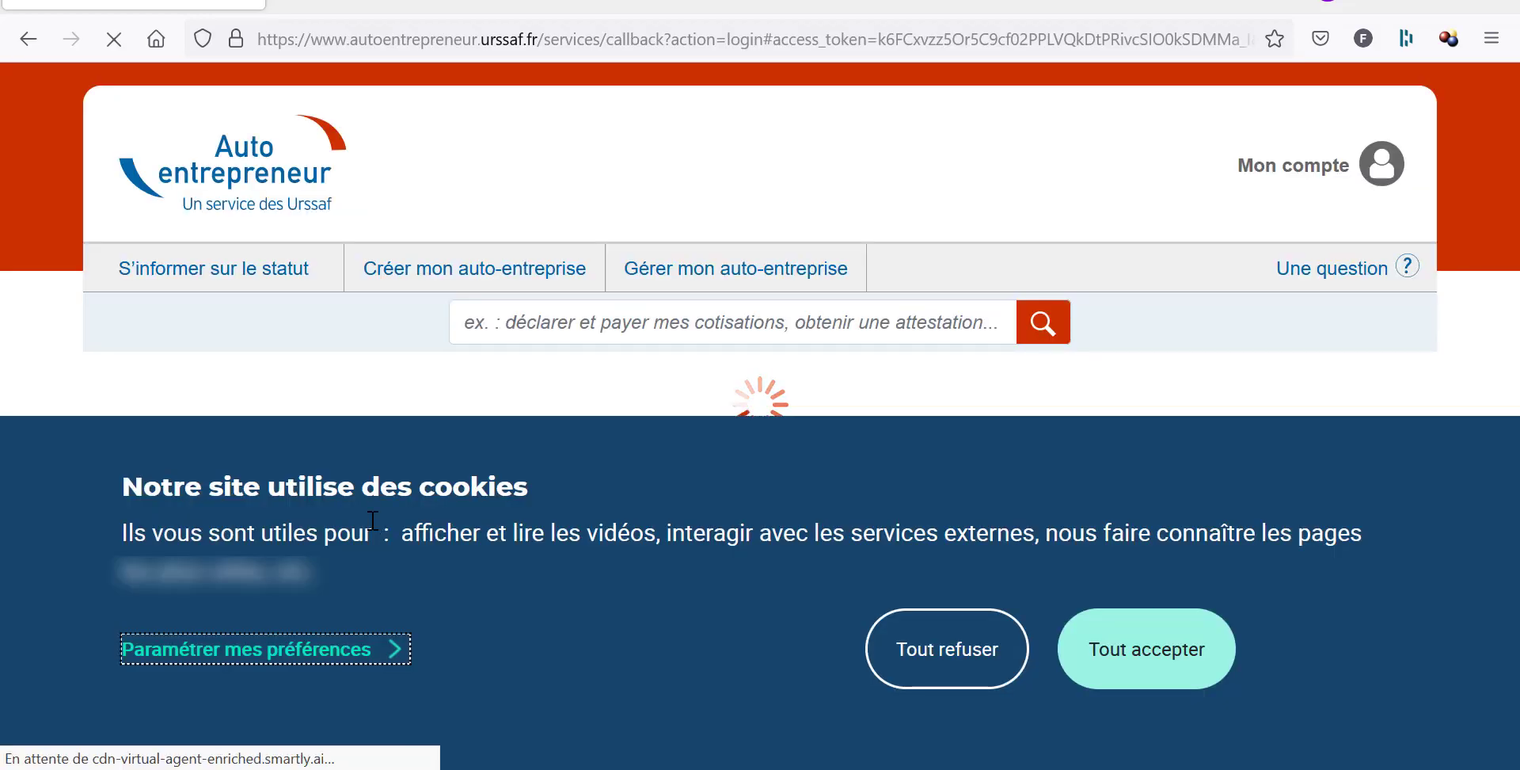
click(1182, 663)
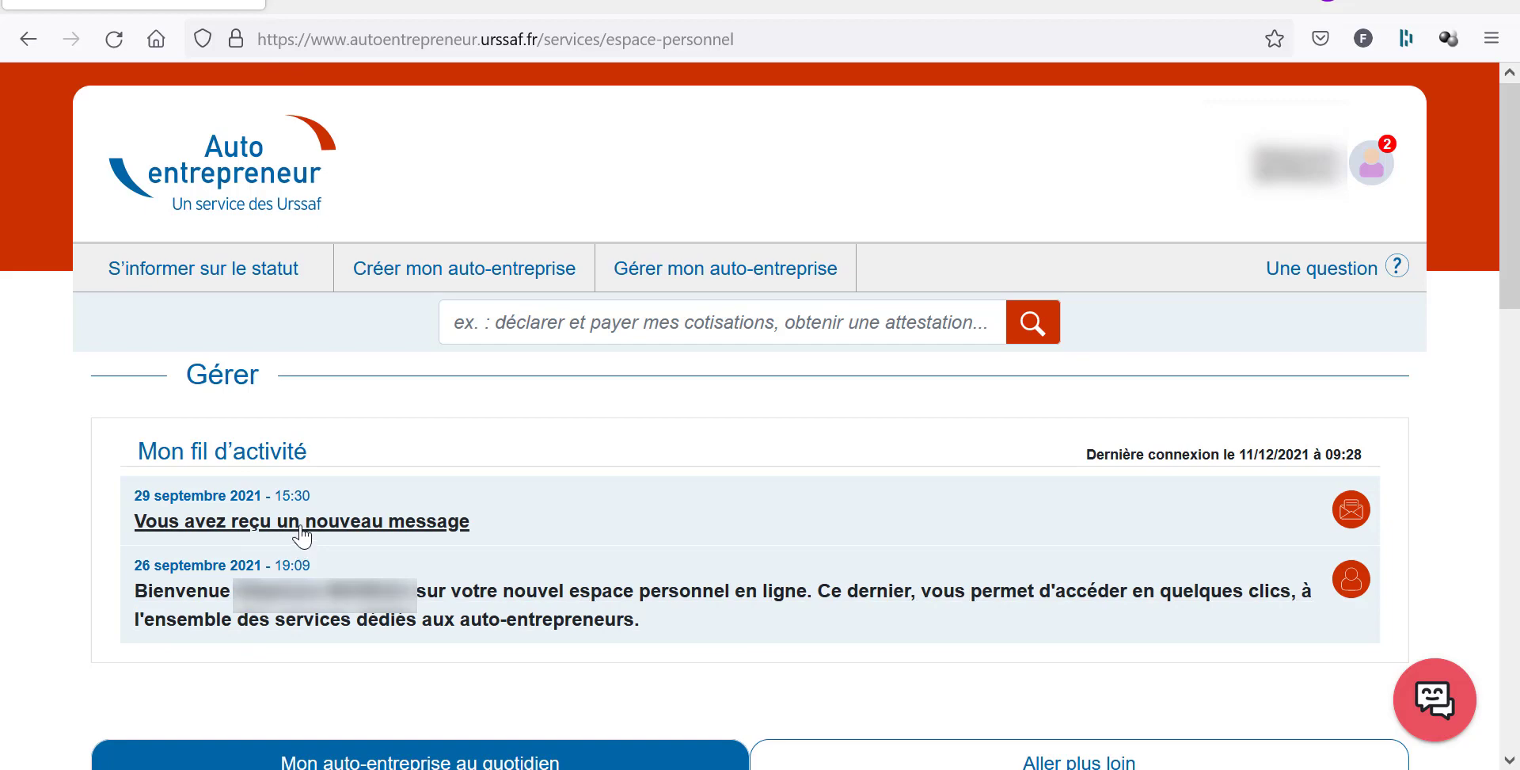
In Mes échéances en cours, review the pending August–November 2021 months and open Août 2021.
click(1518, 735)
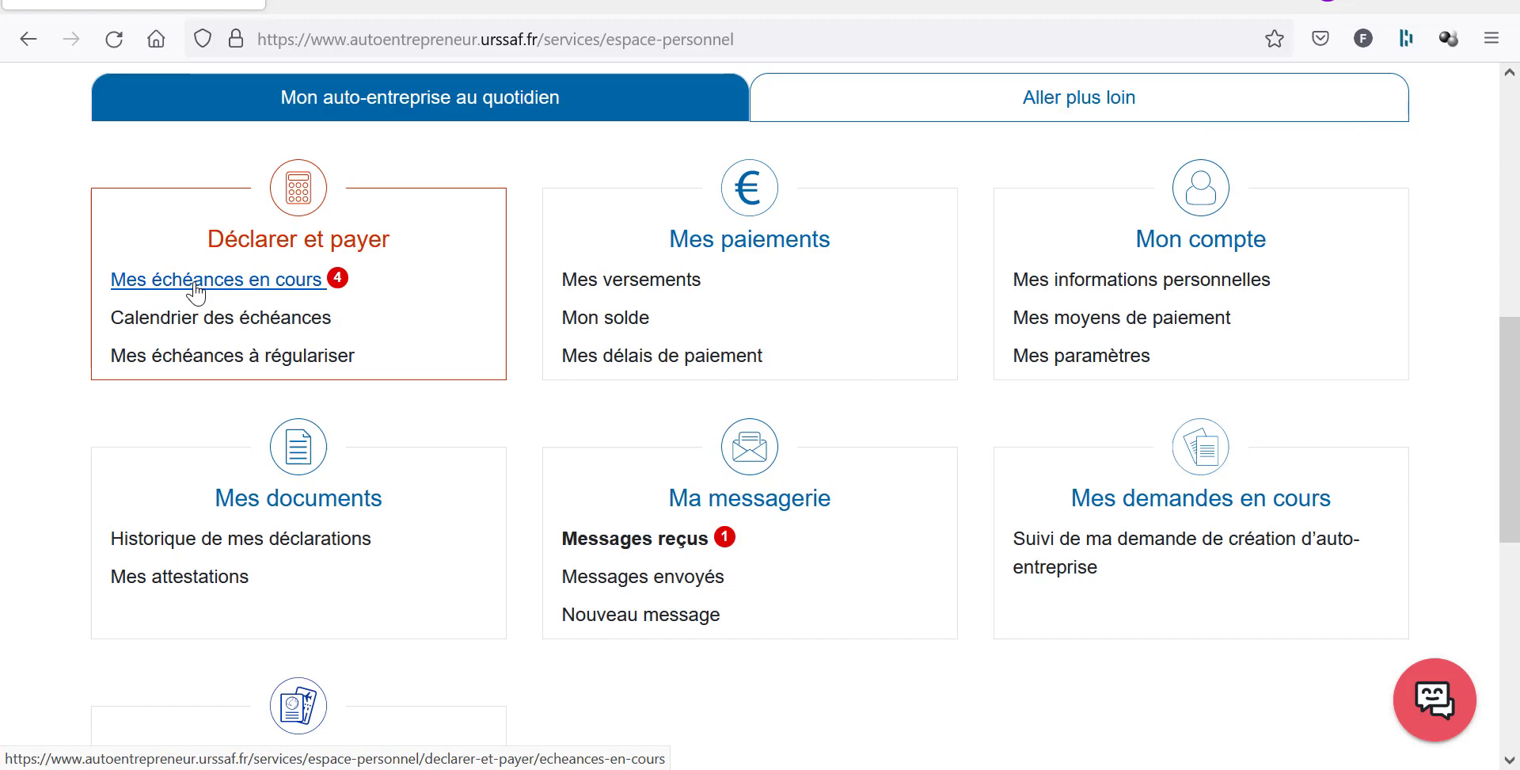
click(196, 281)
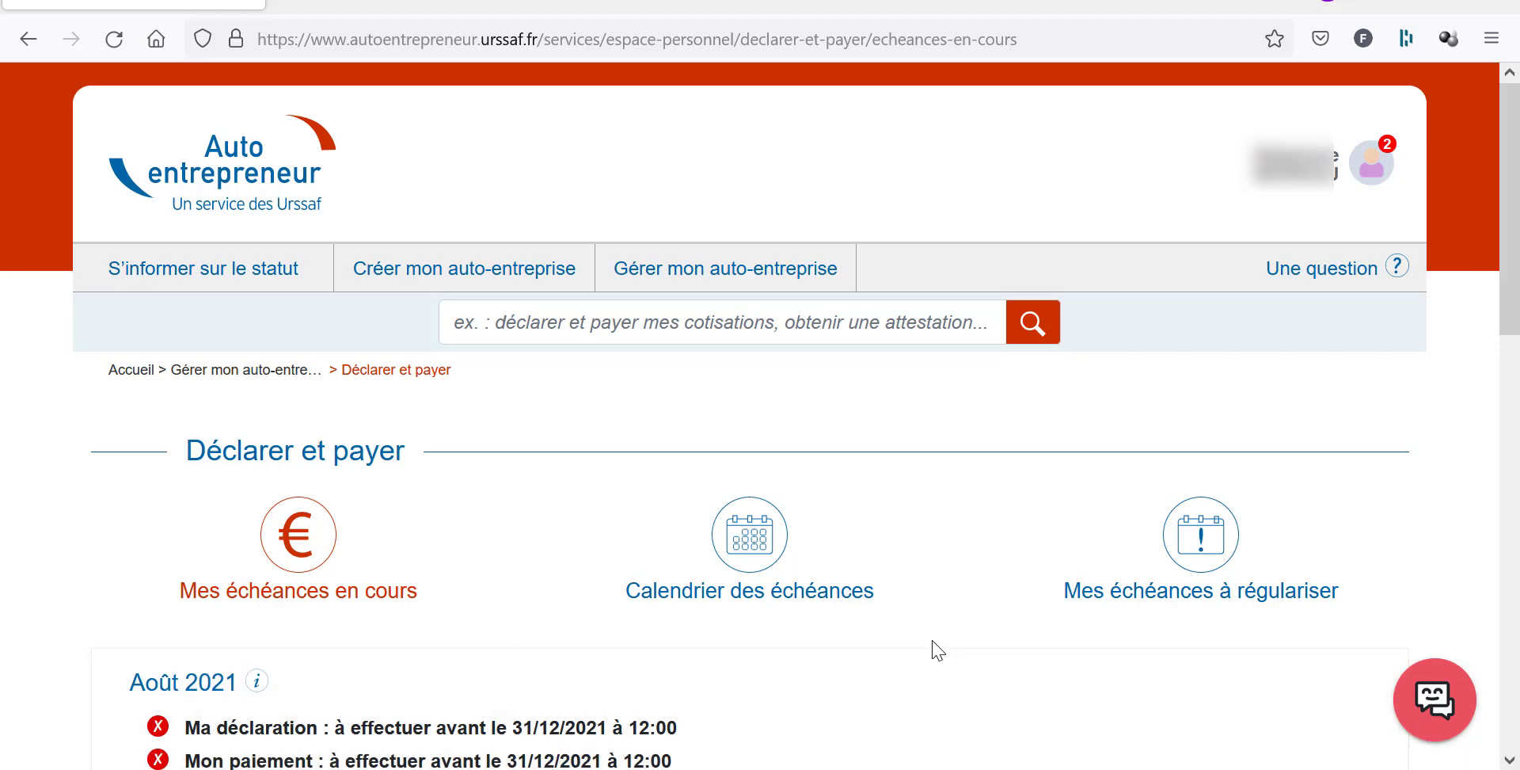
scroll(937, 650, down, 2)
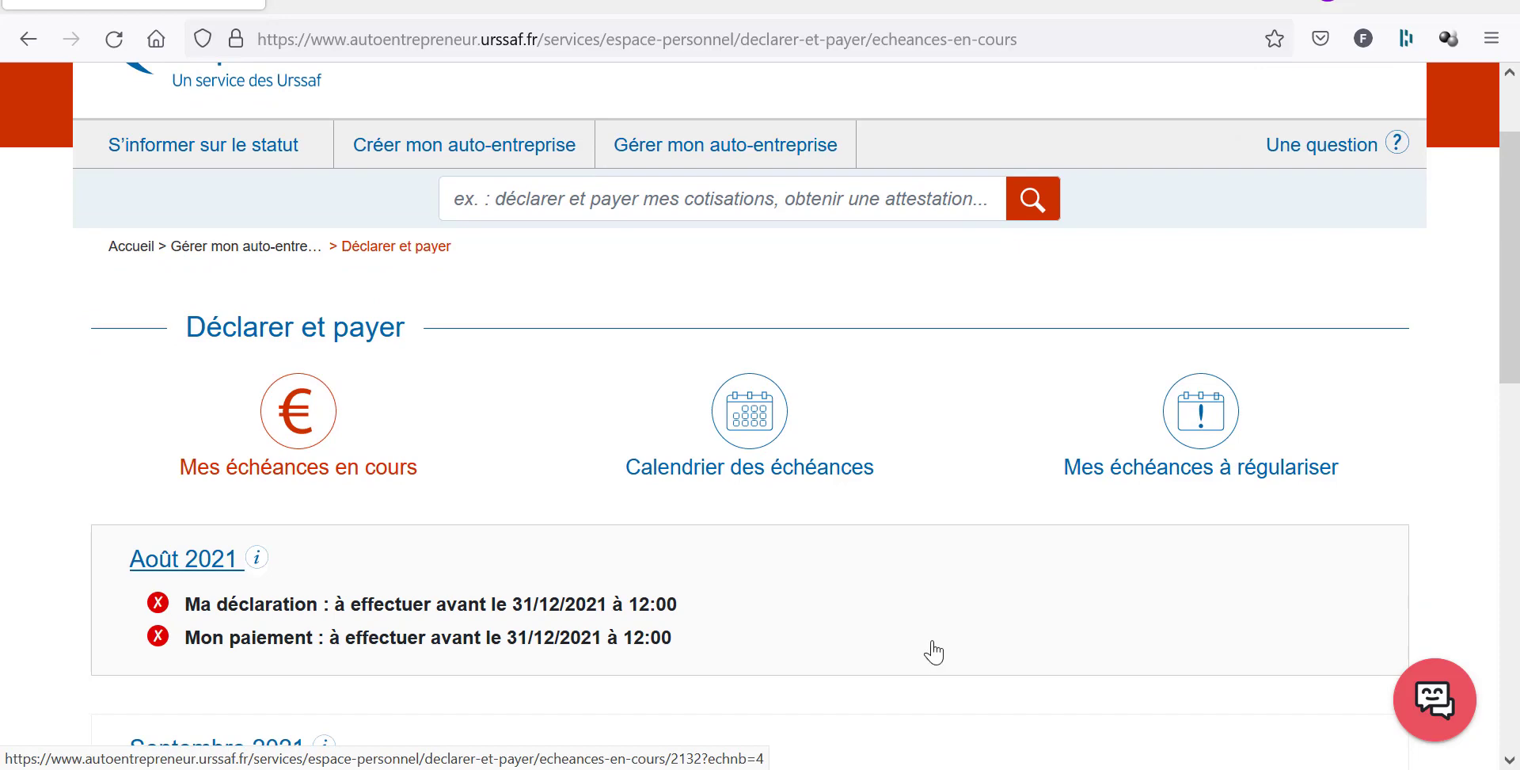
scroll(934, 652, down, 4)
scroll(937, 651, down, 2)
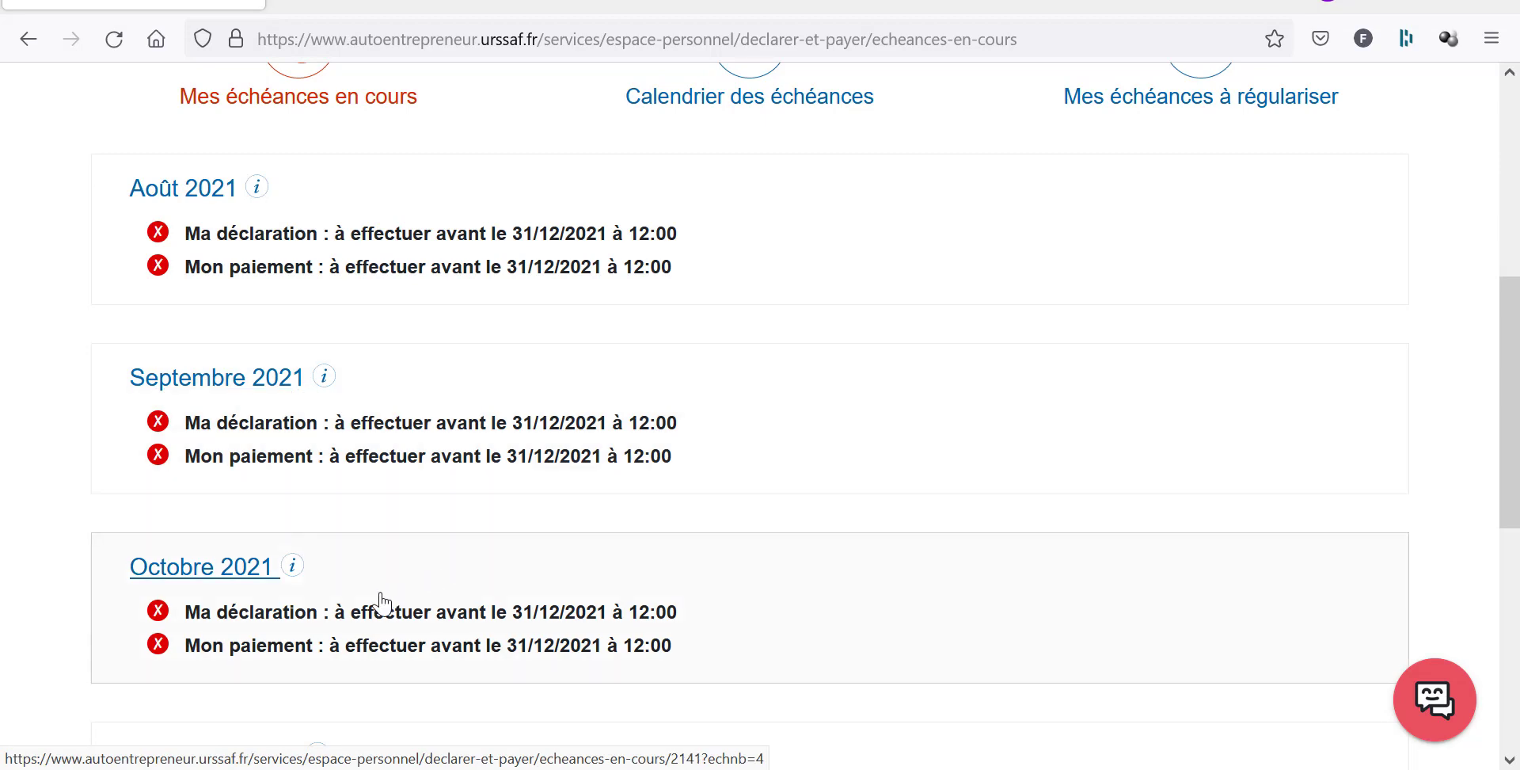
scroll(380, 602, down, 3)
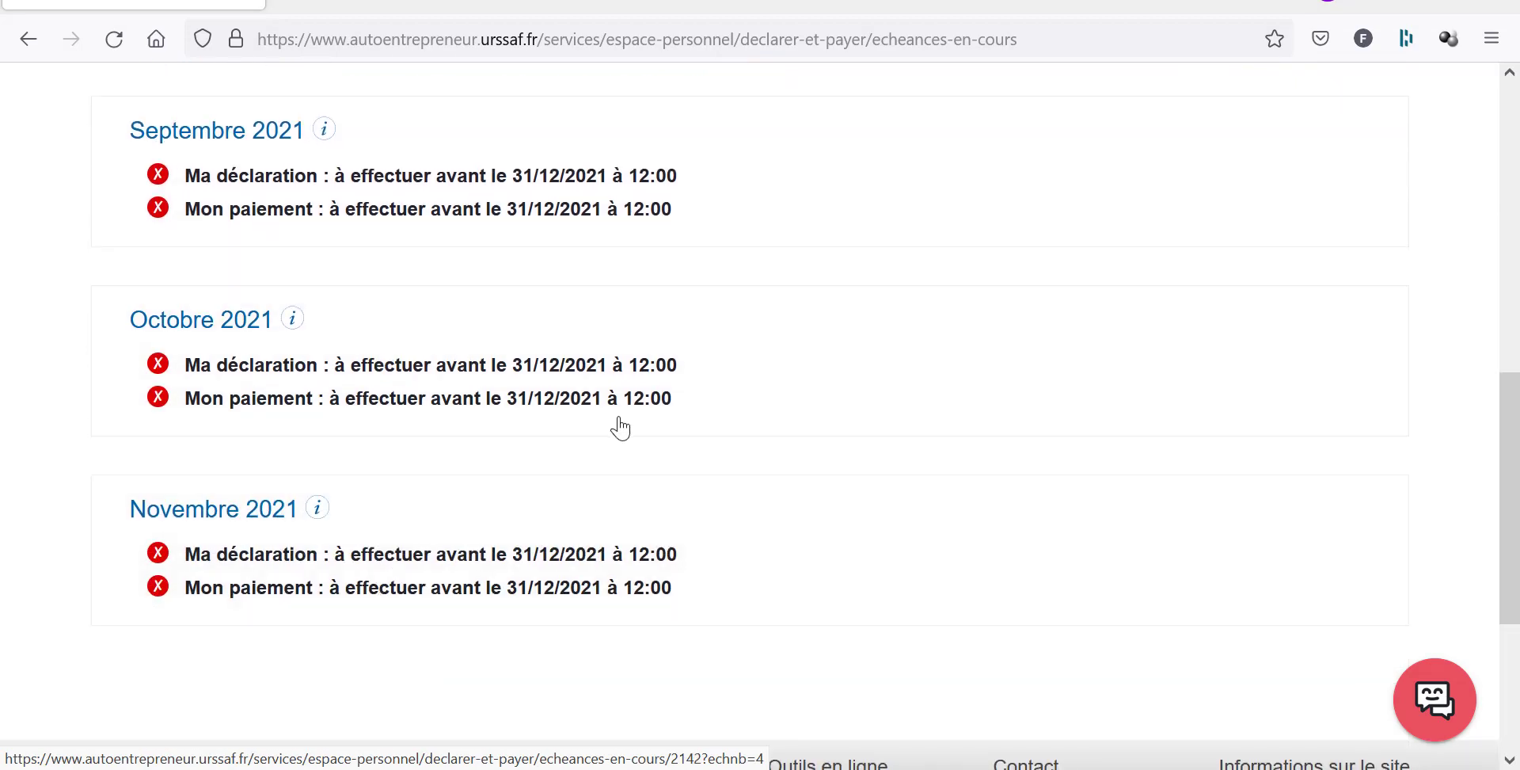
scroll(520, 594, up, 6)
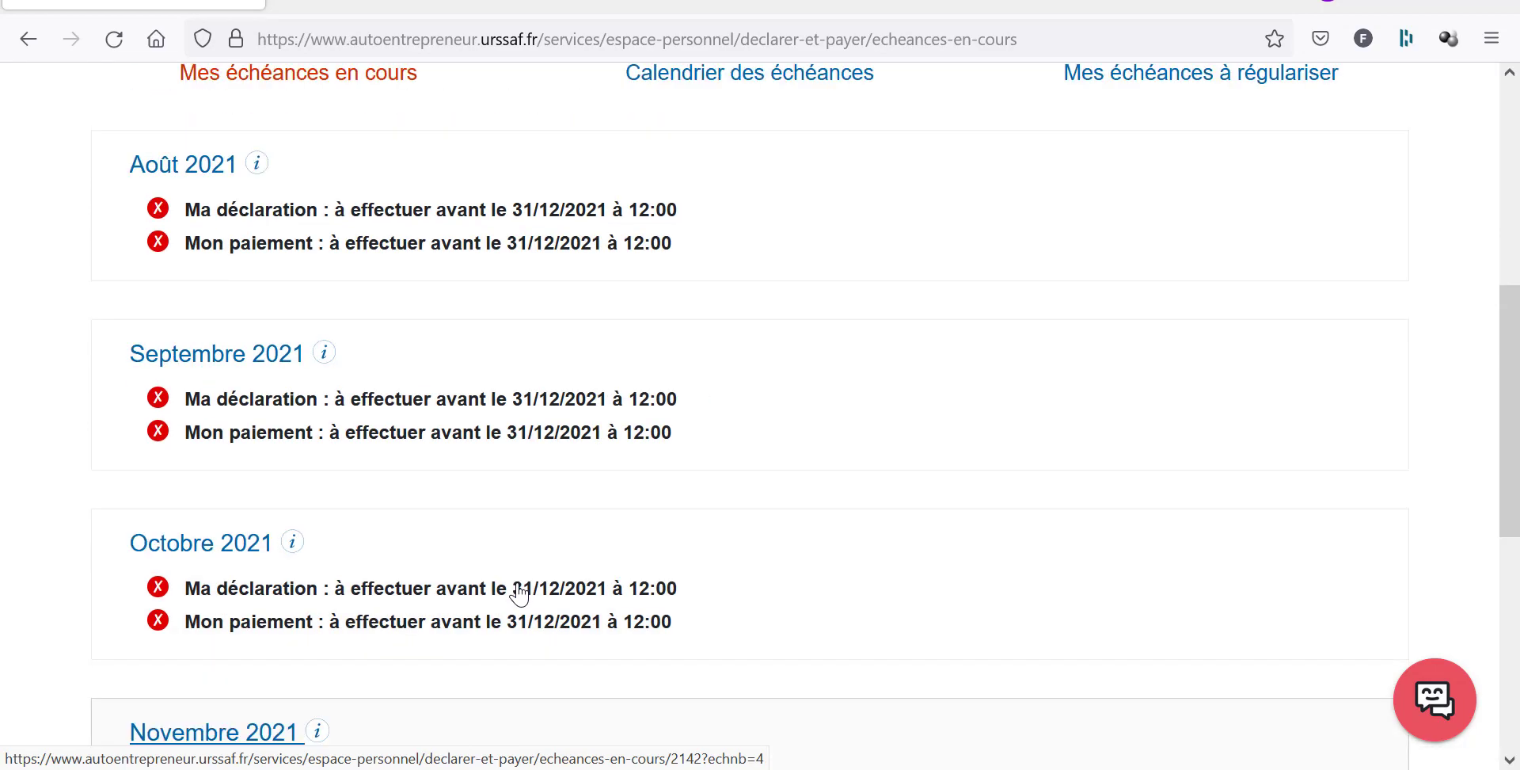
scroll(521, 594, down, 3)
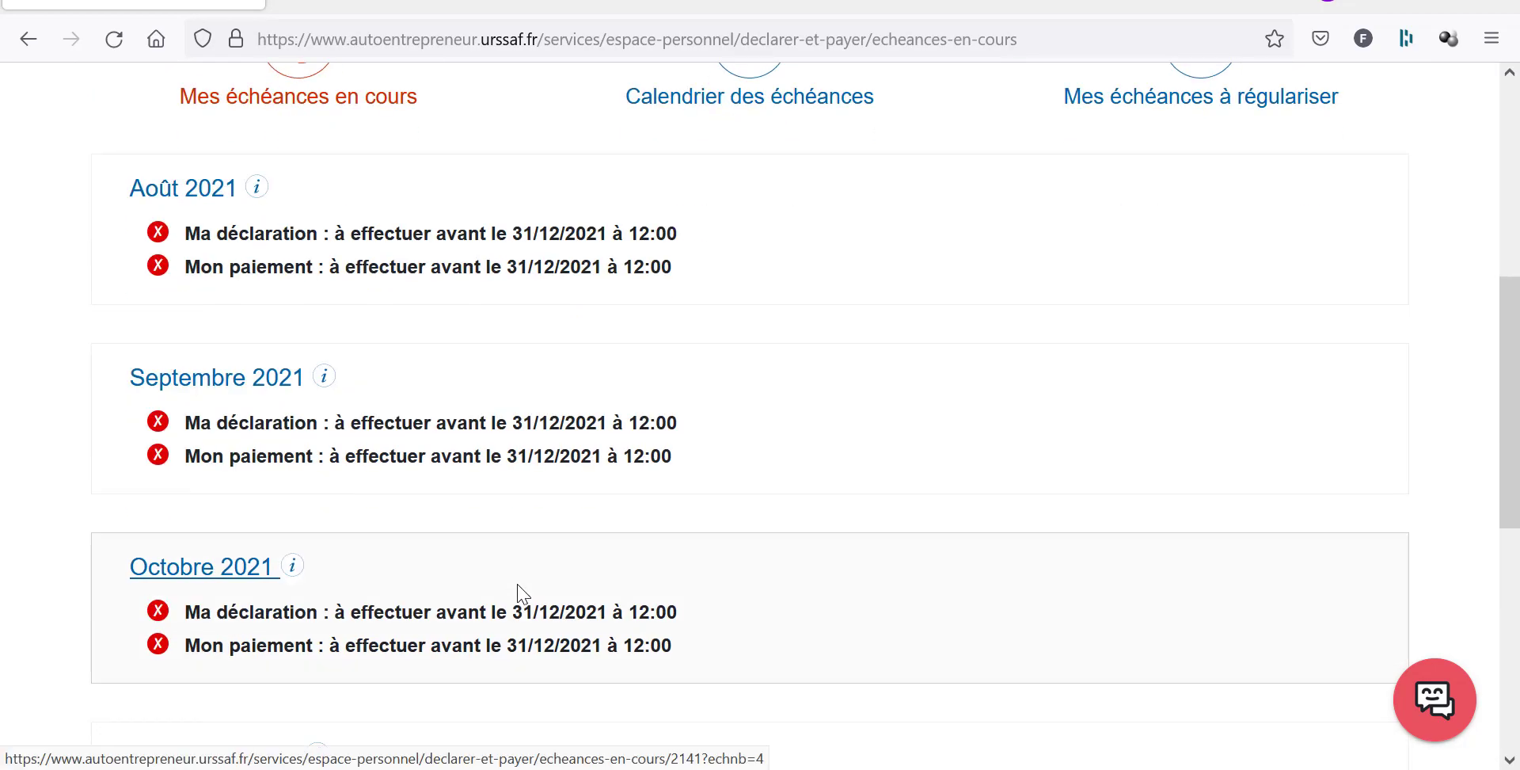
click(164, 195)
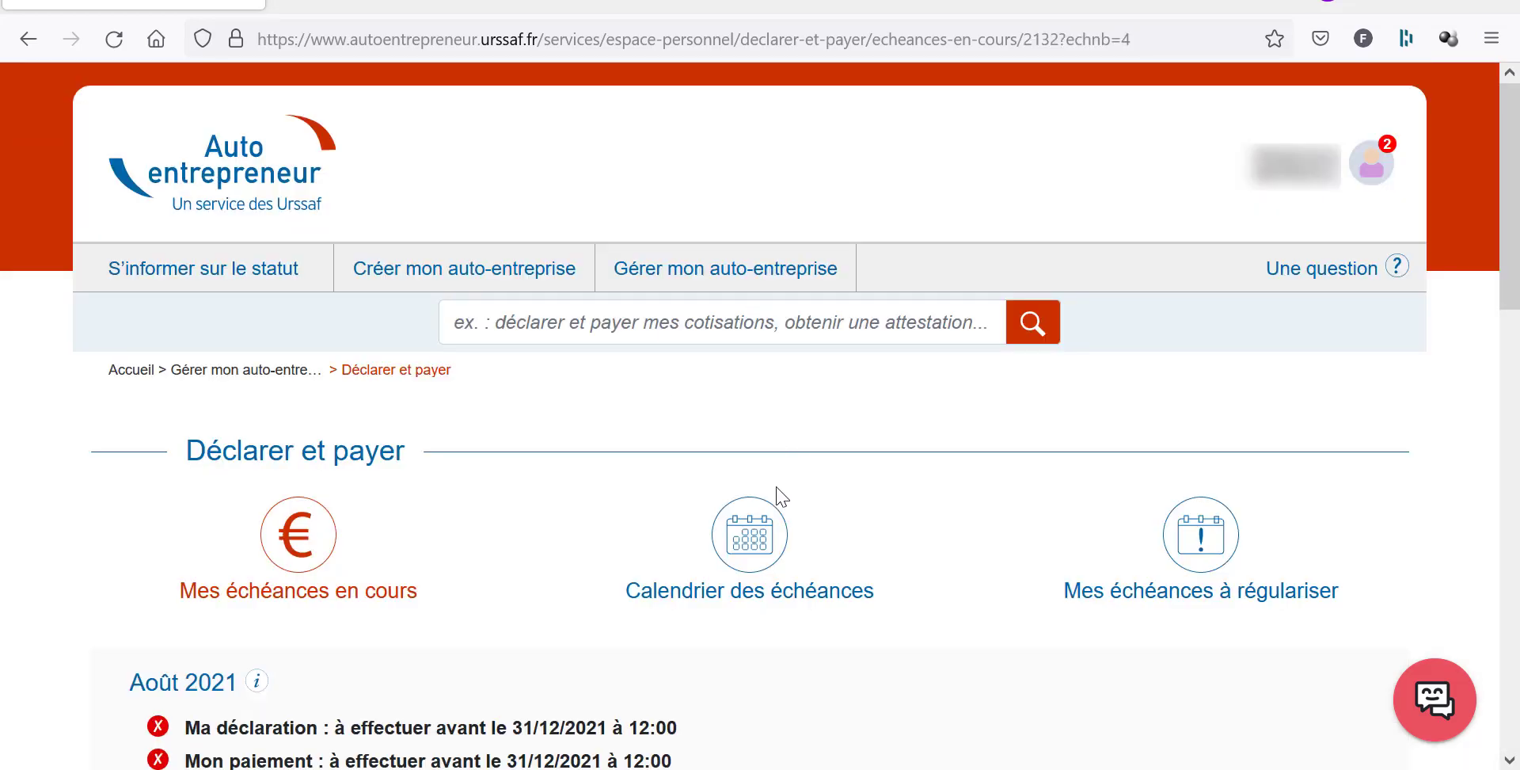
File the August 2021 declaration at 0 € and close the confirmation.
scroll(782, 496, down, 7)
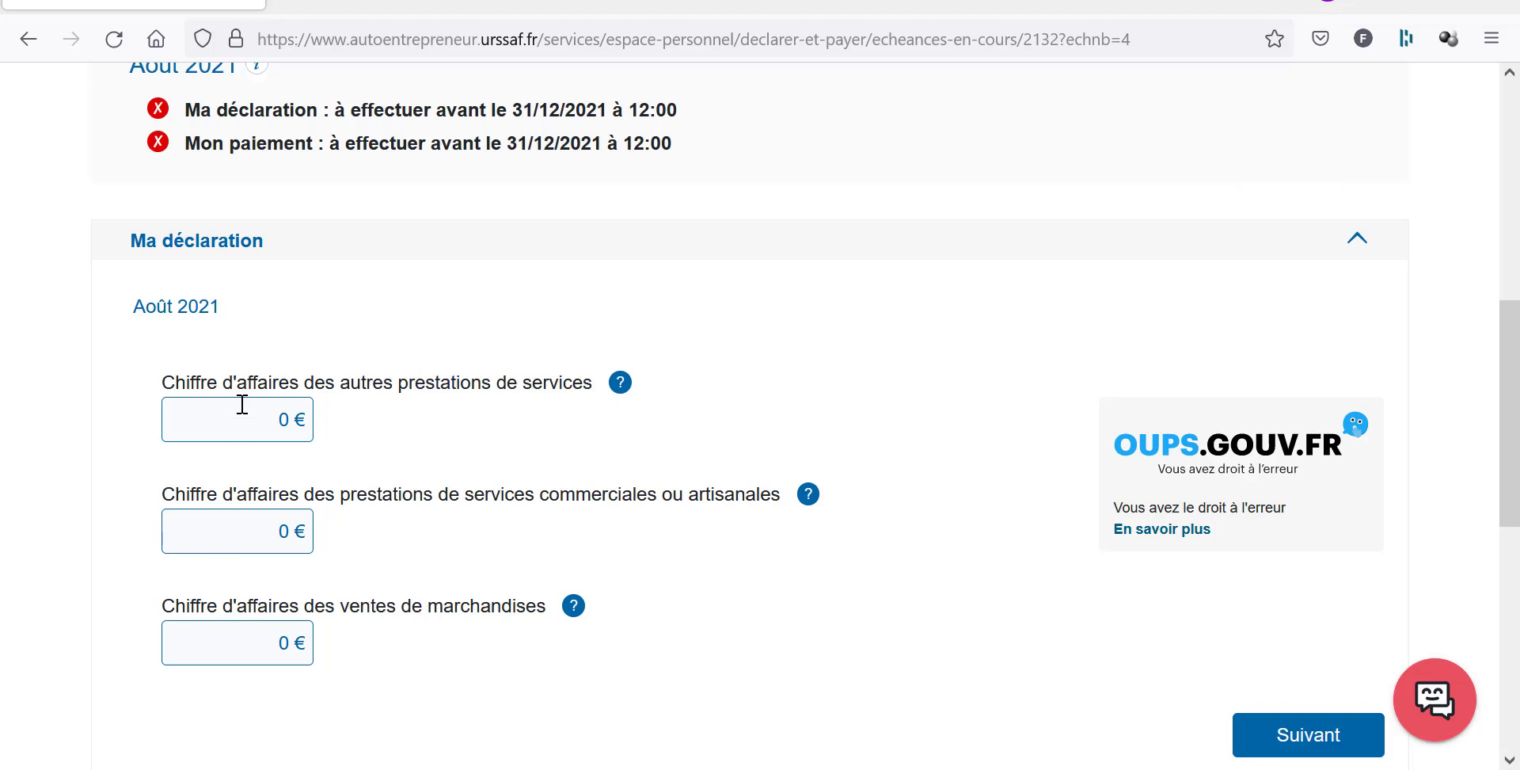
scroll(961, 373, down, 2)
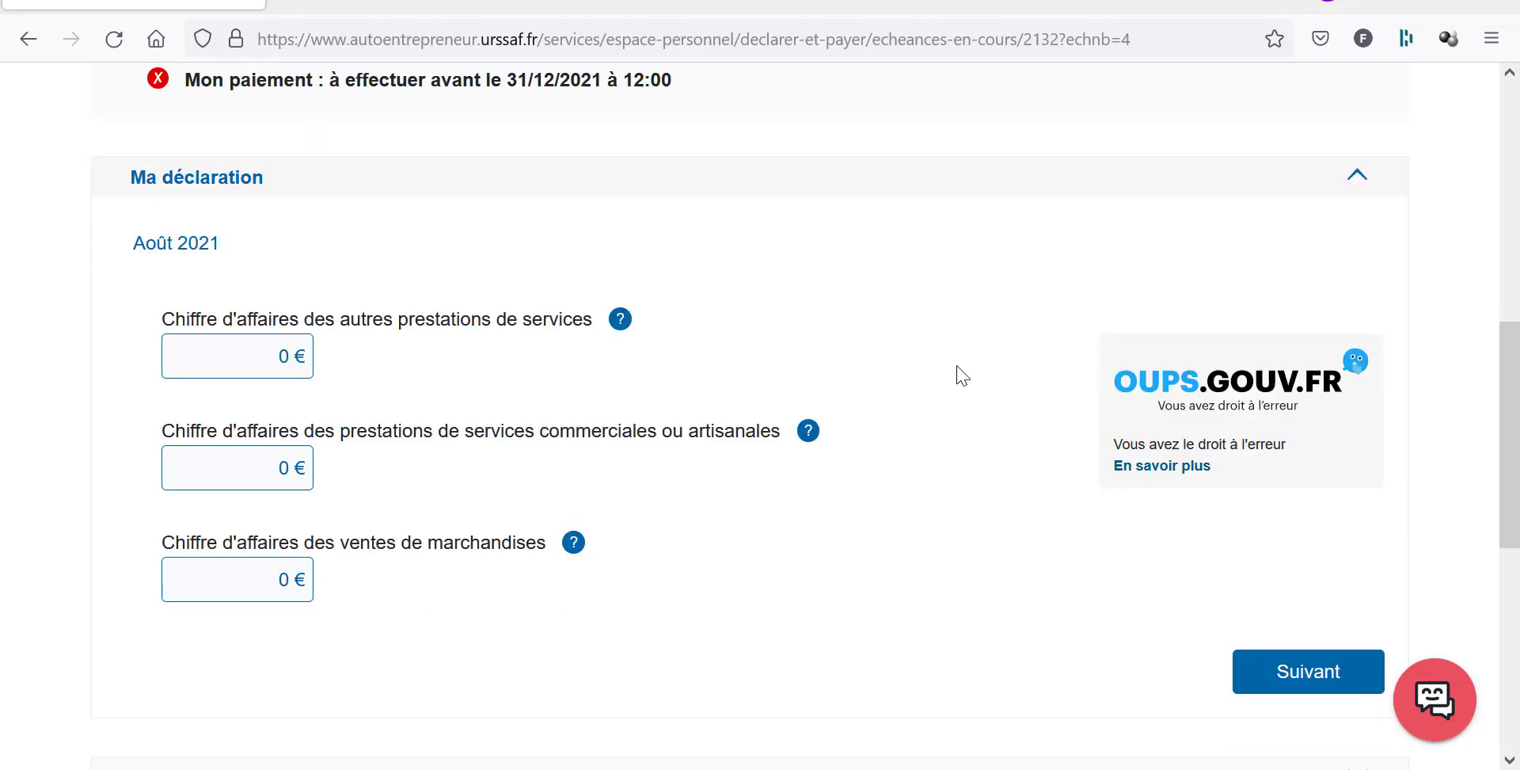
scroll(1017, 527, down, 4)
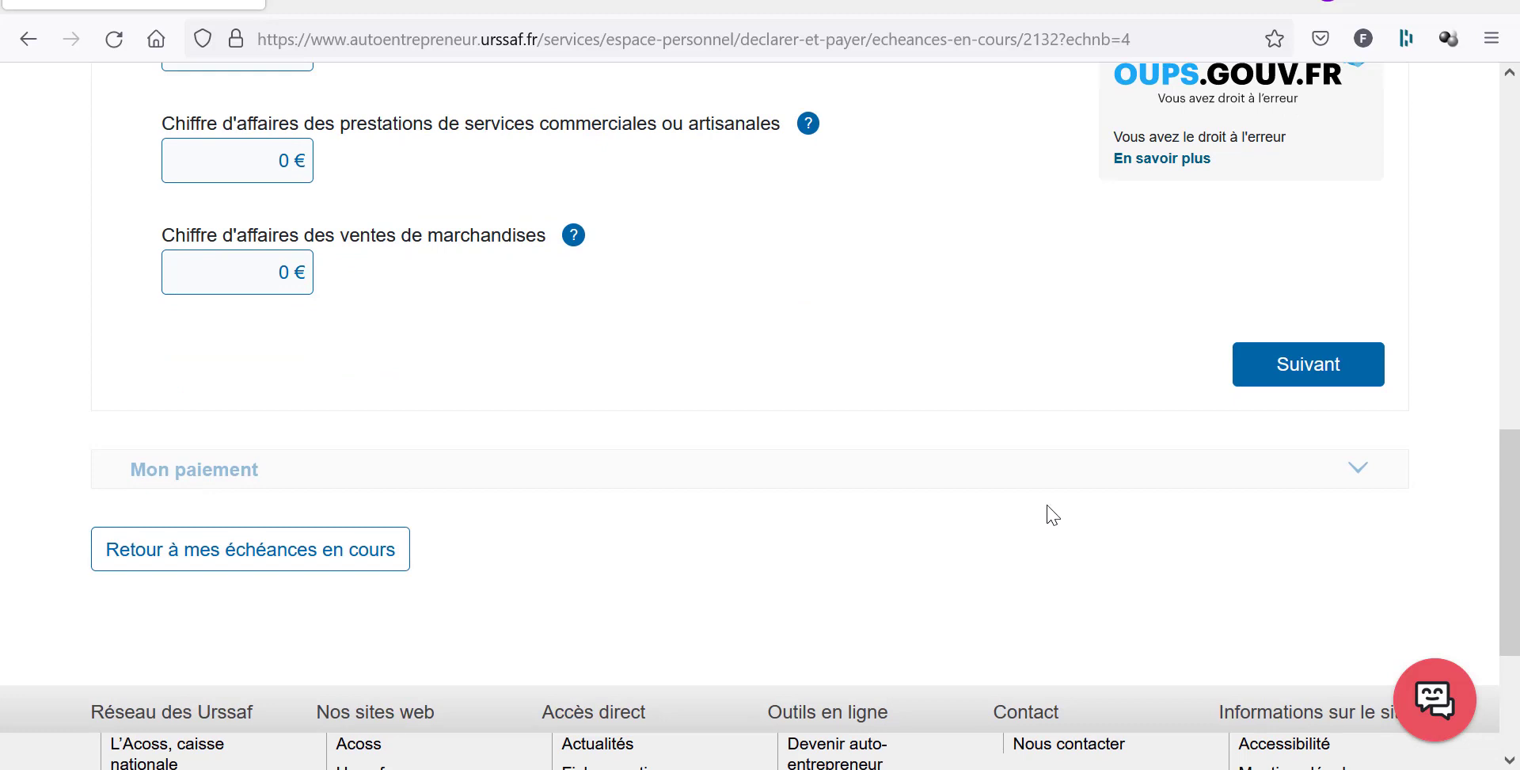
scroll(1229, 484, down, 3)
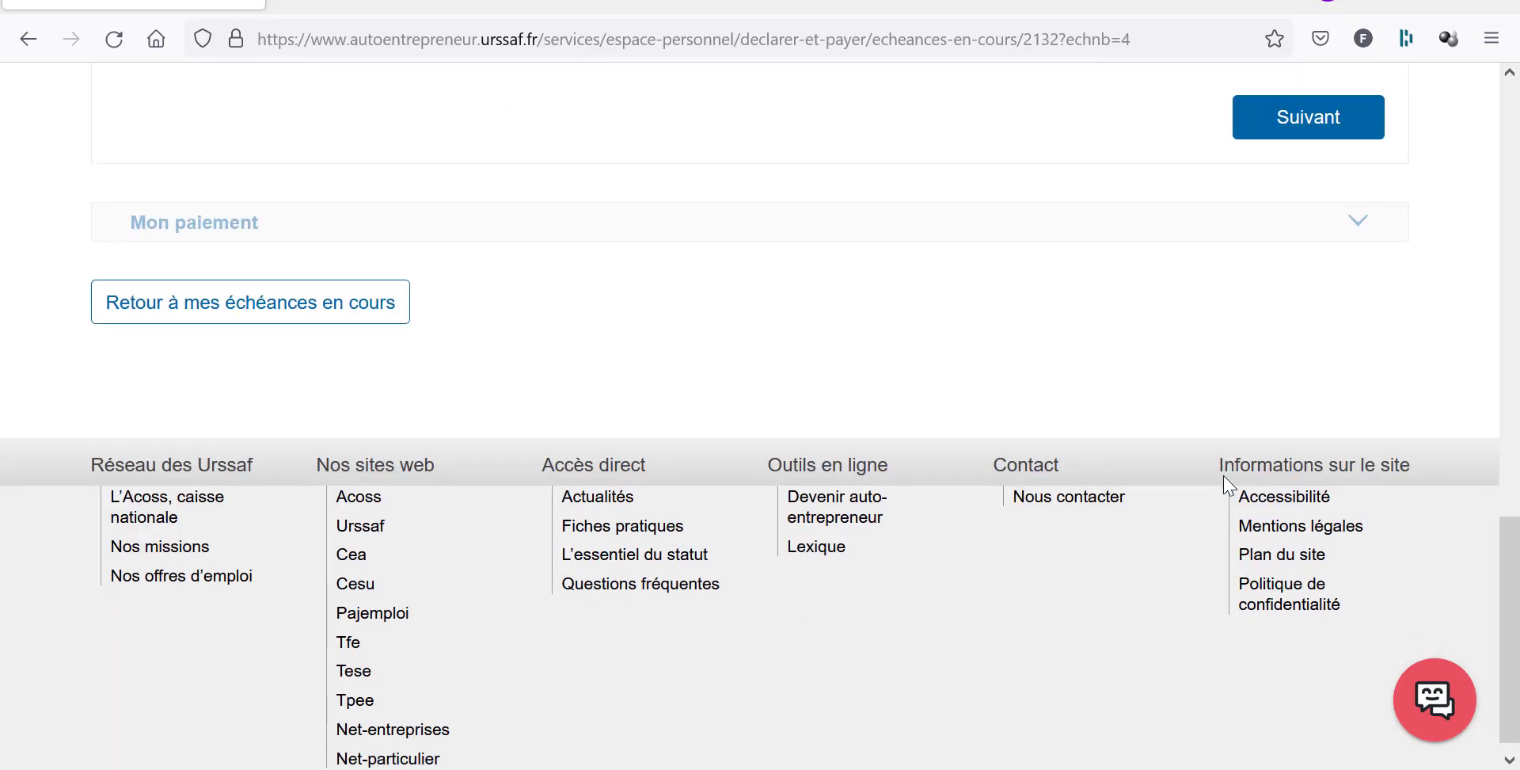
scroll(1229, 485, up, 6)
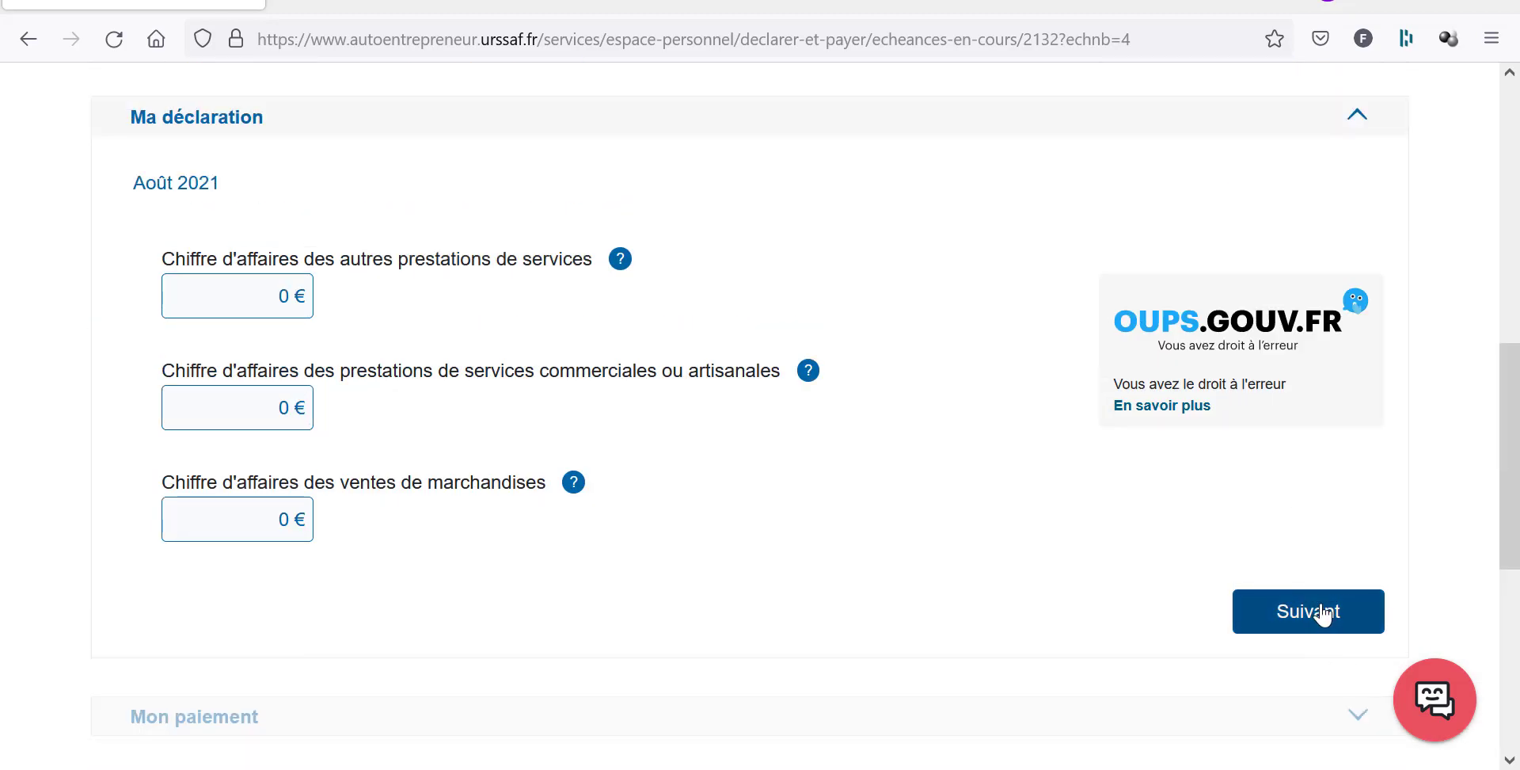
click(1322, 612)
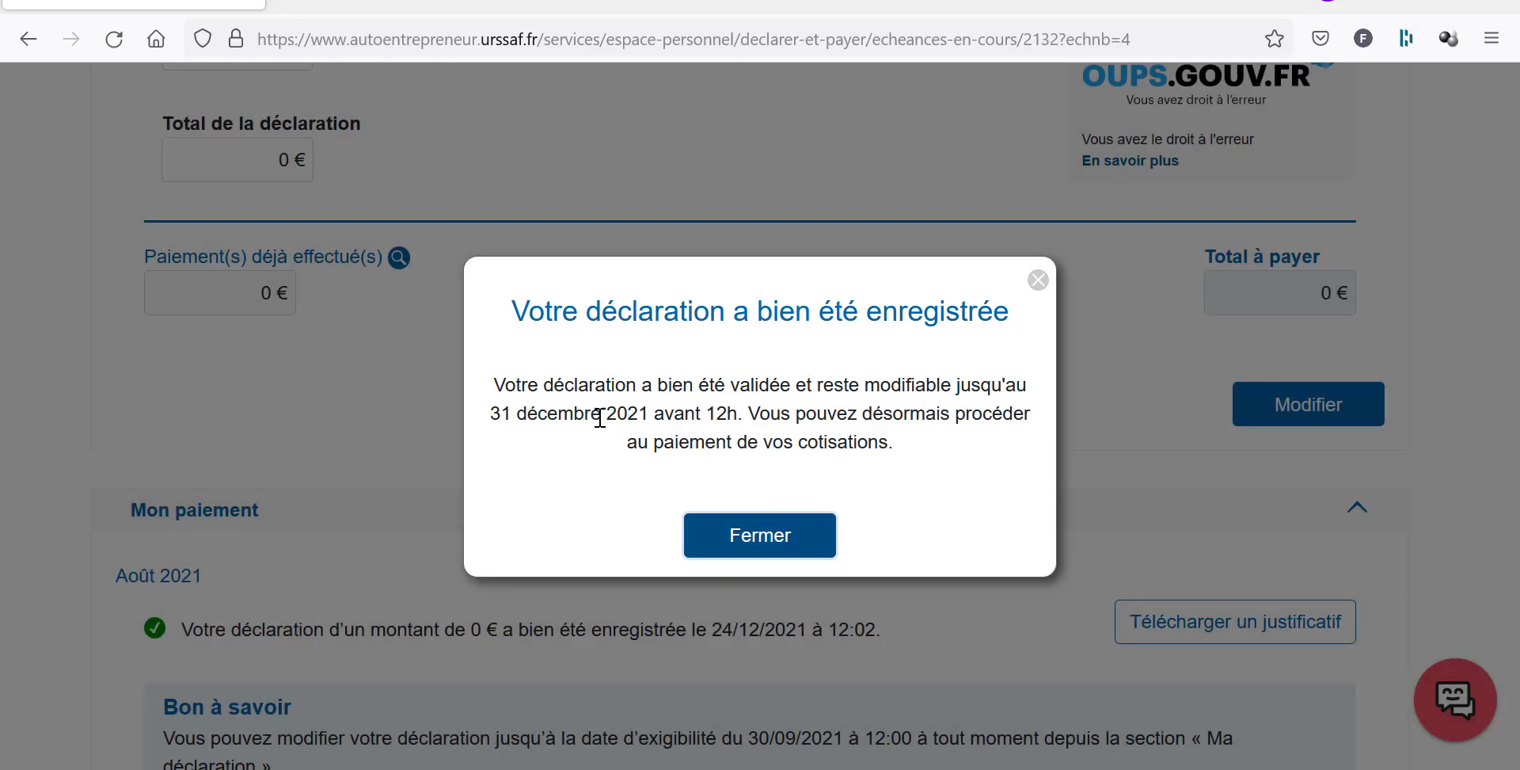
drag(500, 385, 1041, 424)
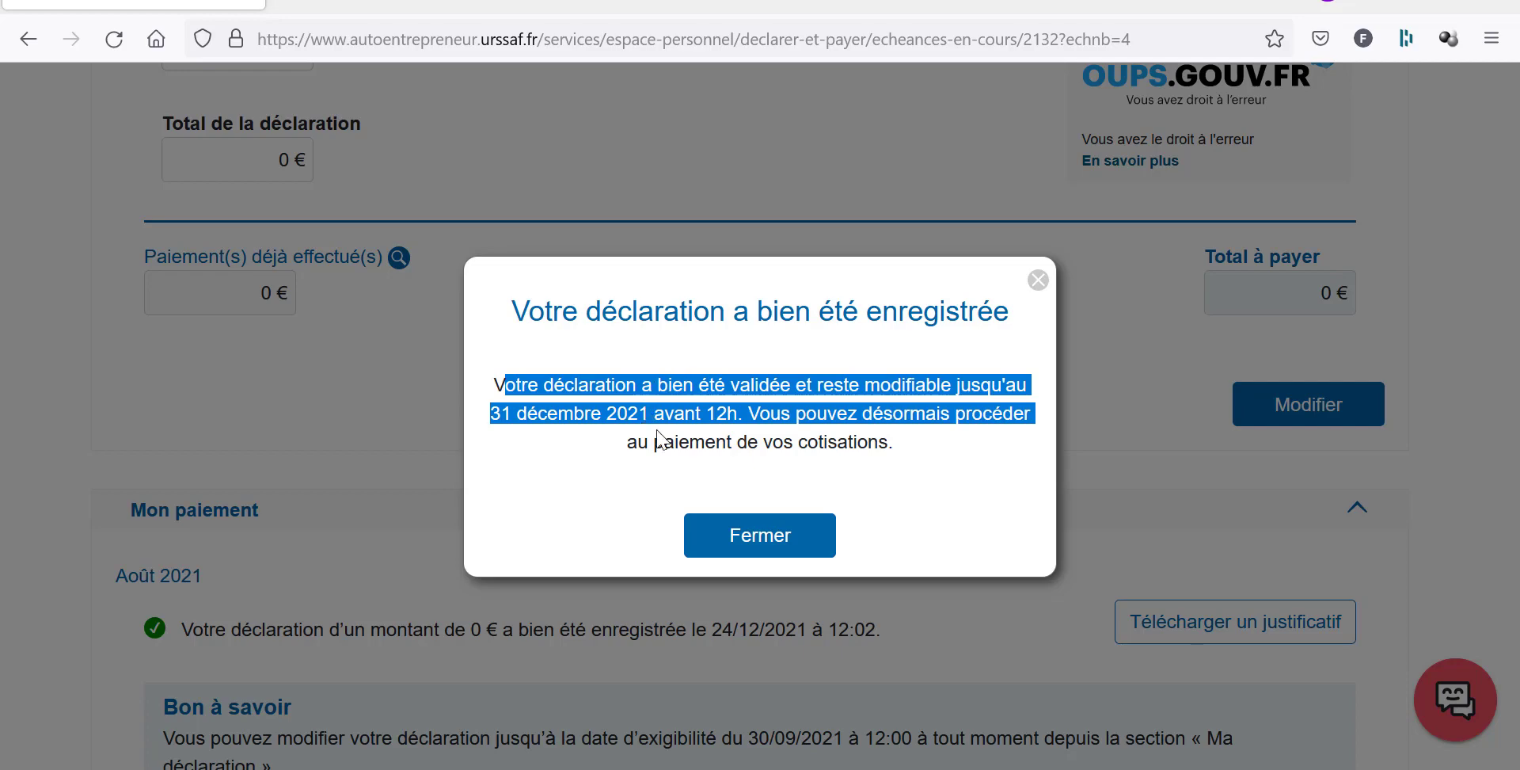
key(Escape)
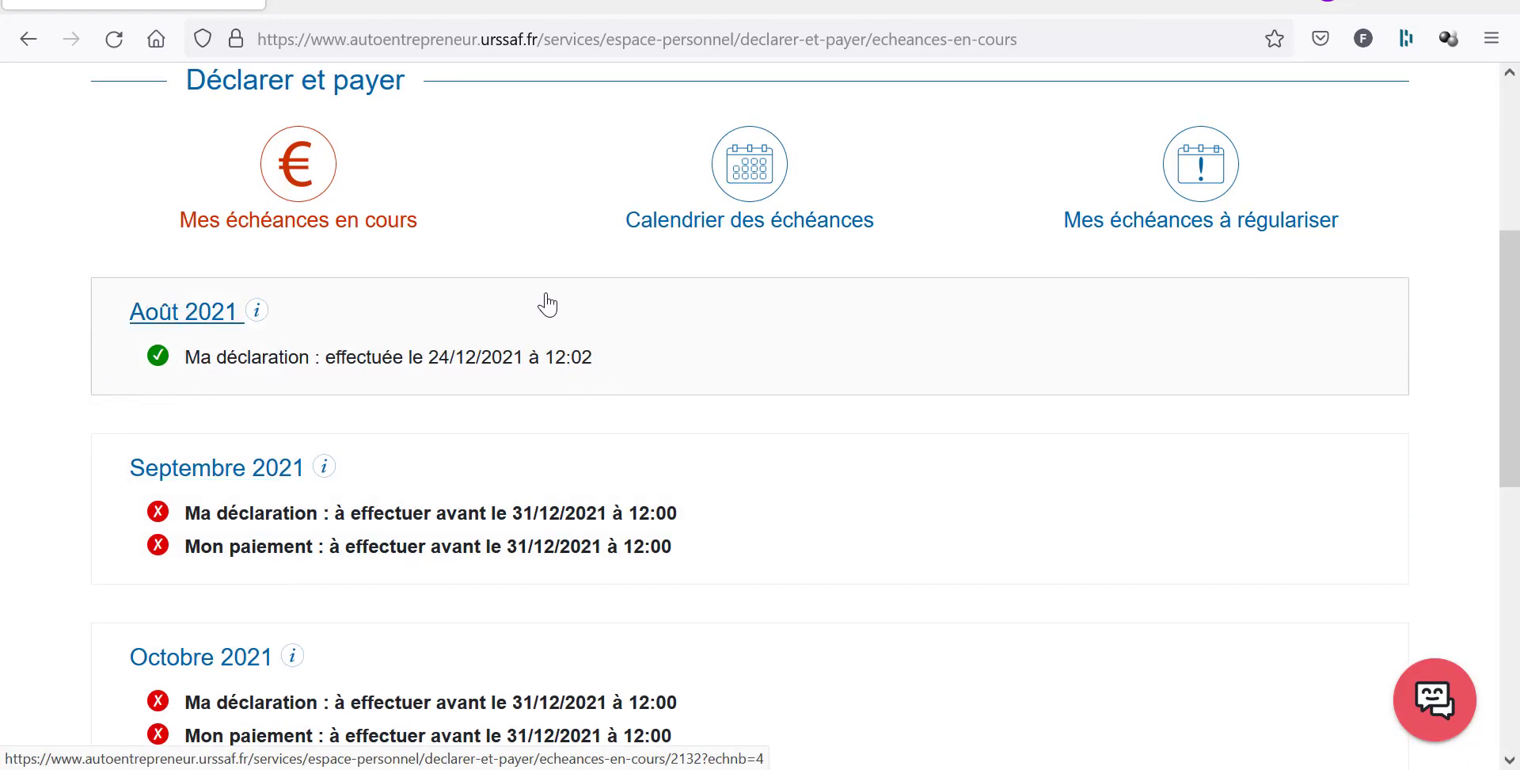
Open the Septembre 2021 declaration and bring the Excel invoice list forward.
scroll(264, 482, down, 2)
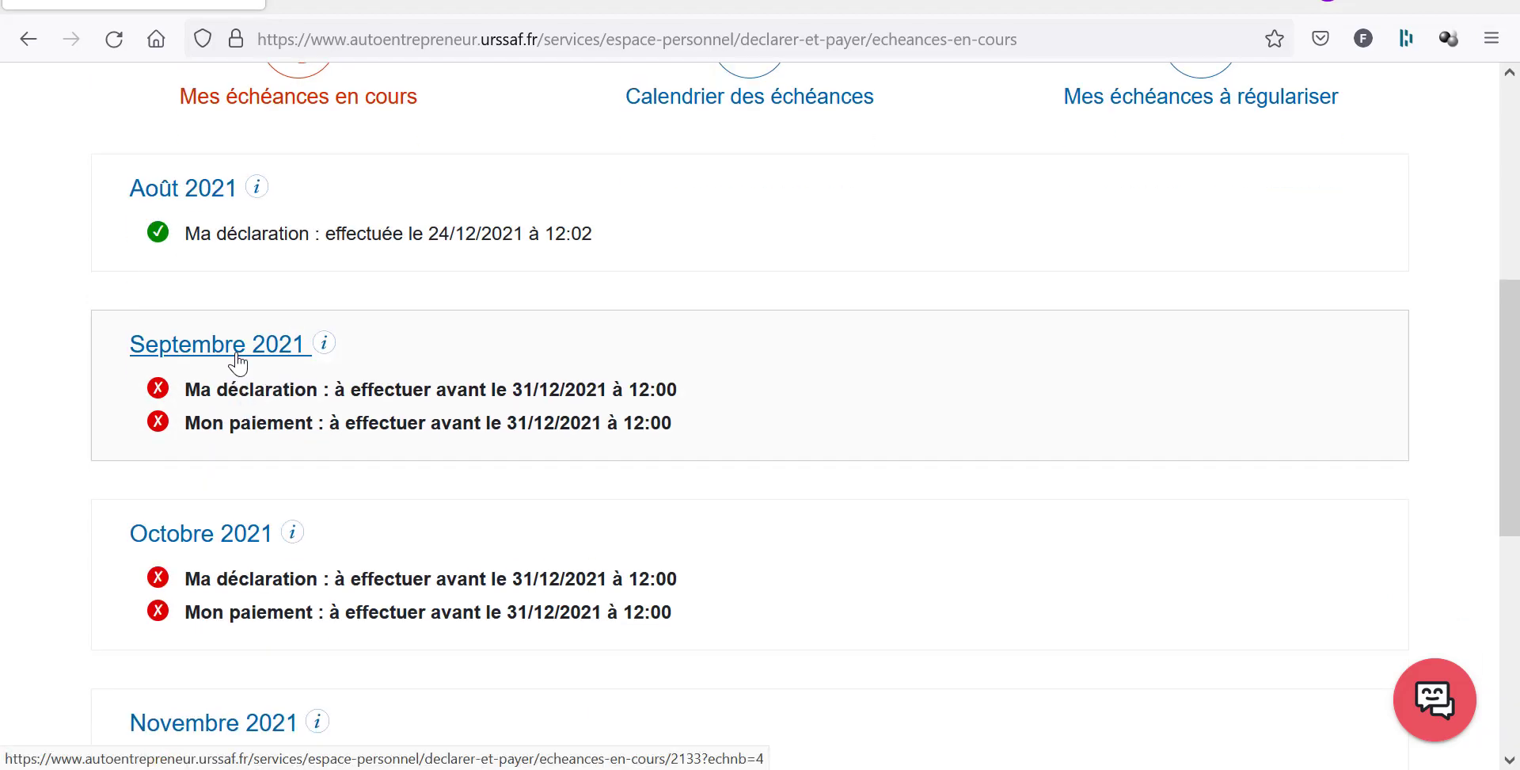
click(238, 352)
scroll(230, 388, down, 5)
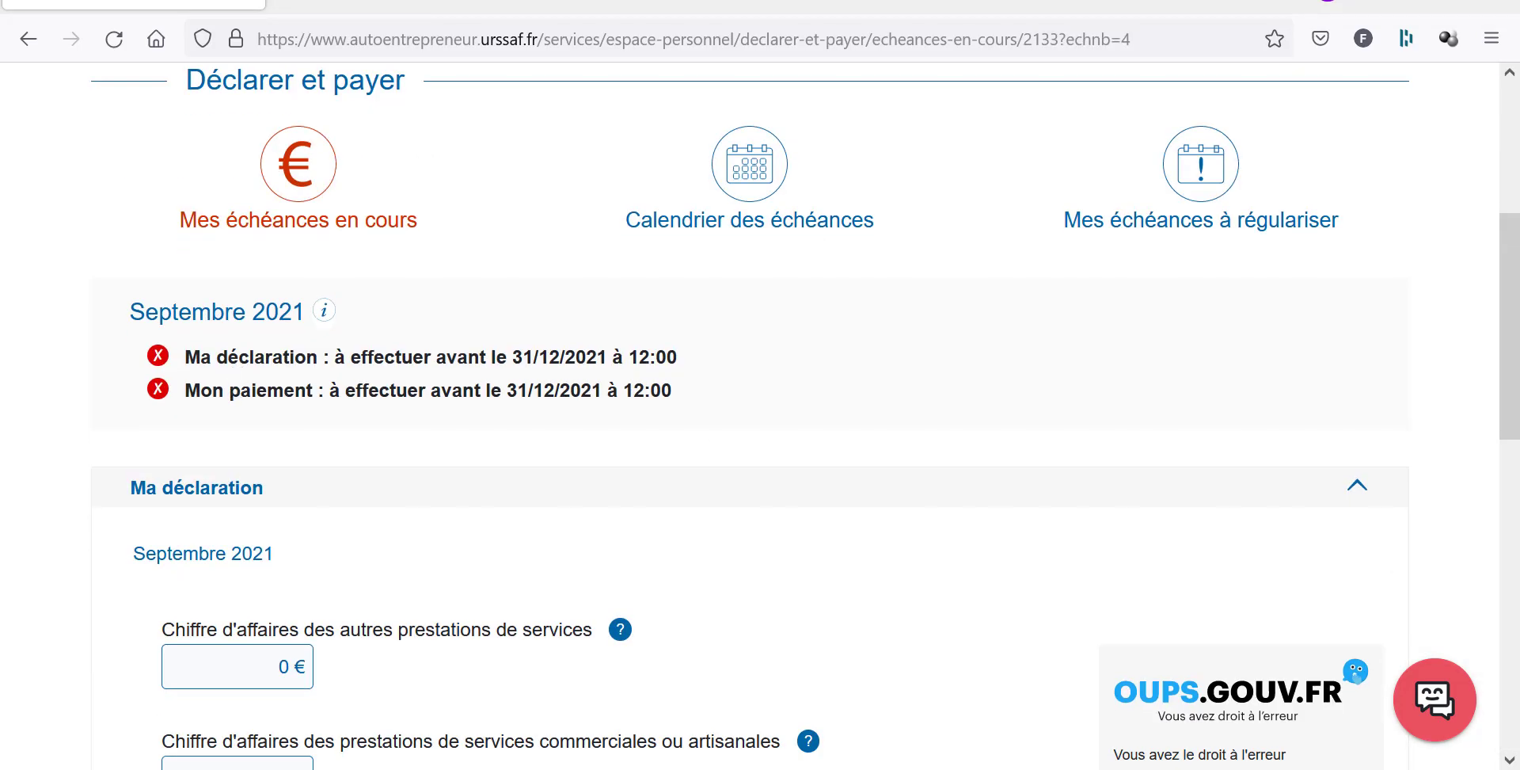
click(1101, 737)
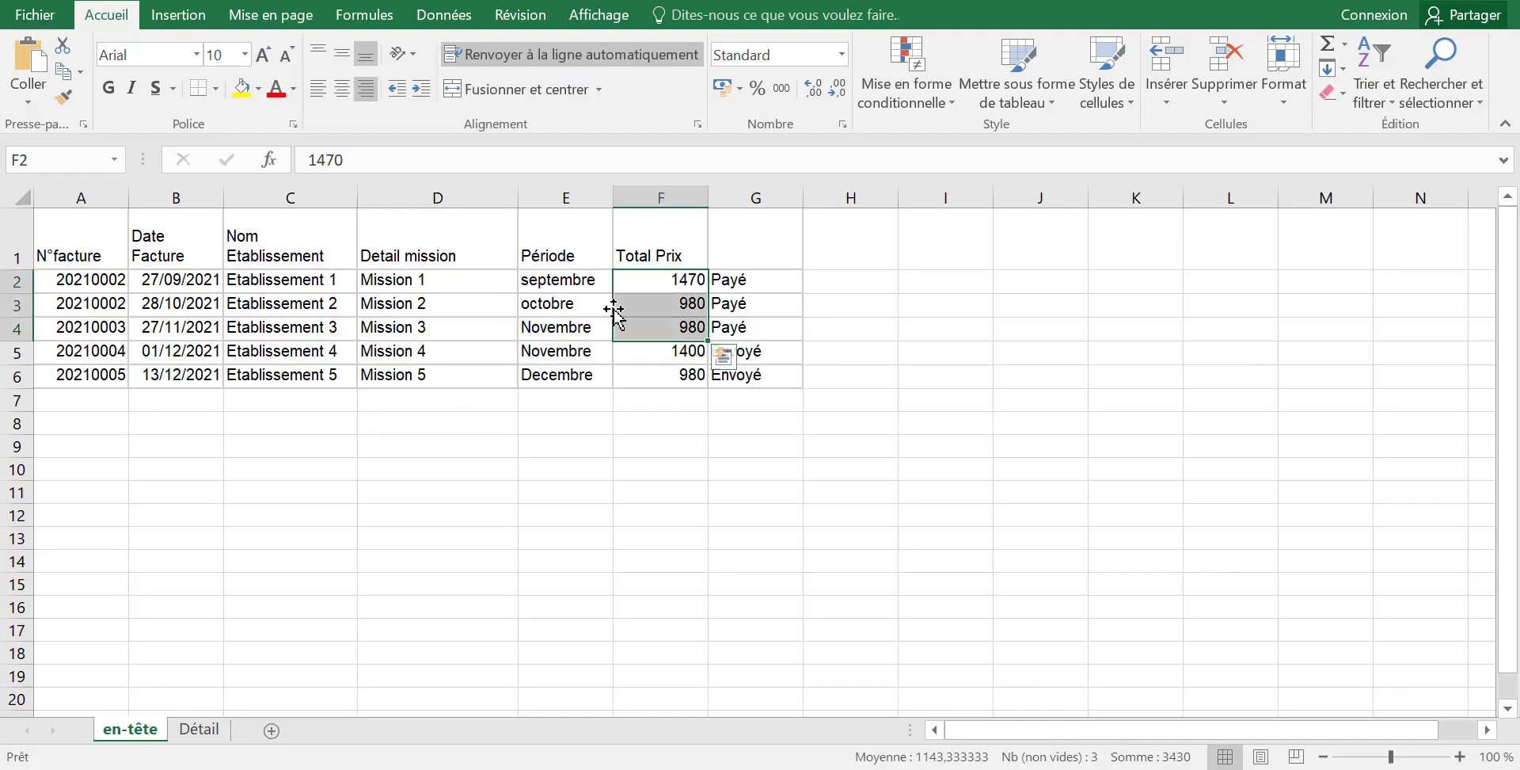
Read September's 1470 invoice total in cell F2 and return to the URSSAF form.
click(639, 309)
click(639, 282)
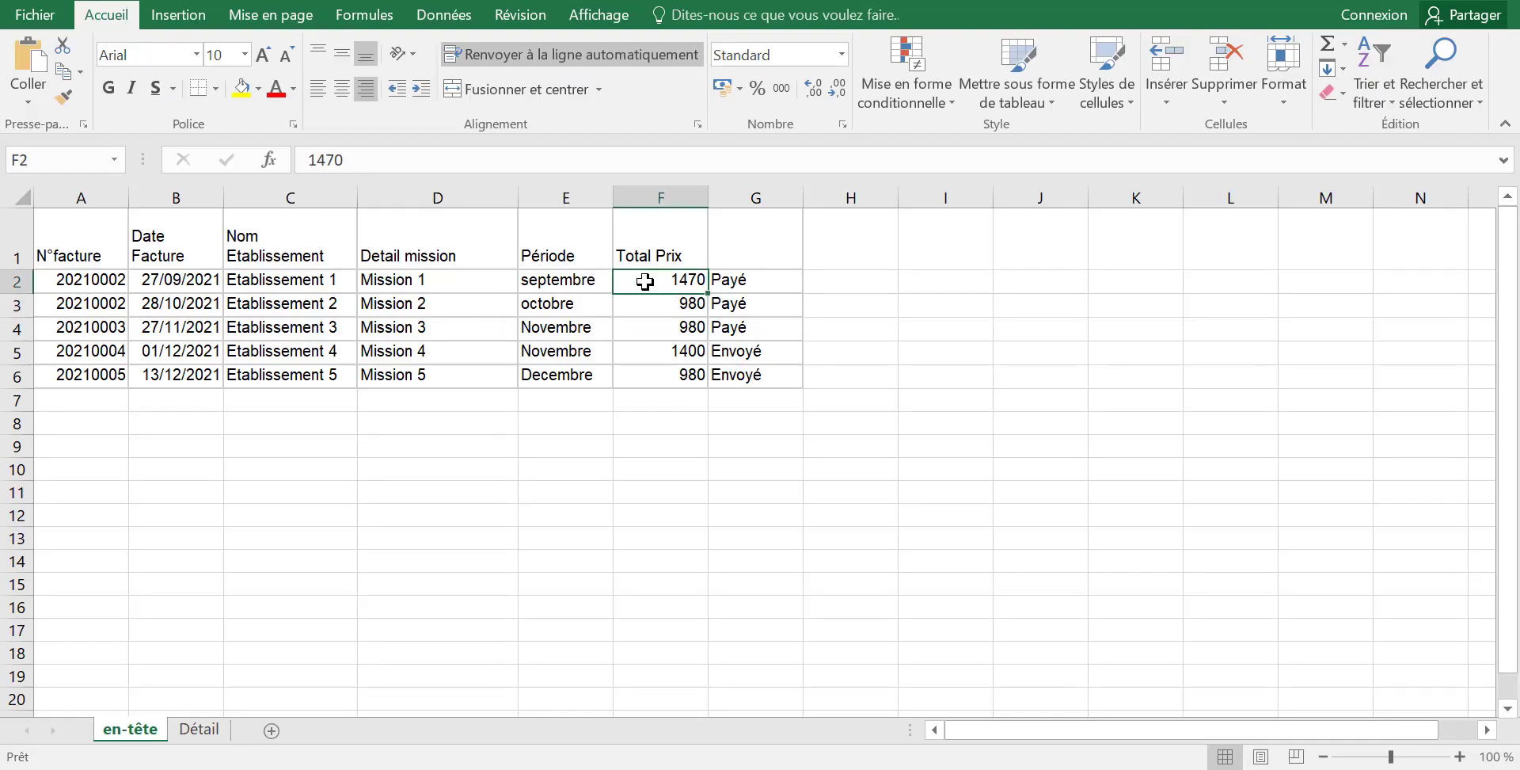
drag(352, 169, 288, 161)
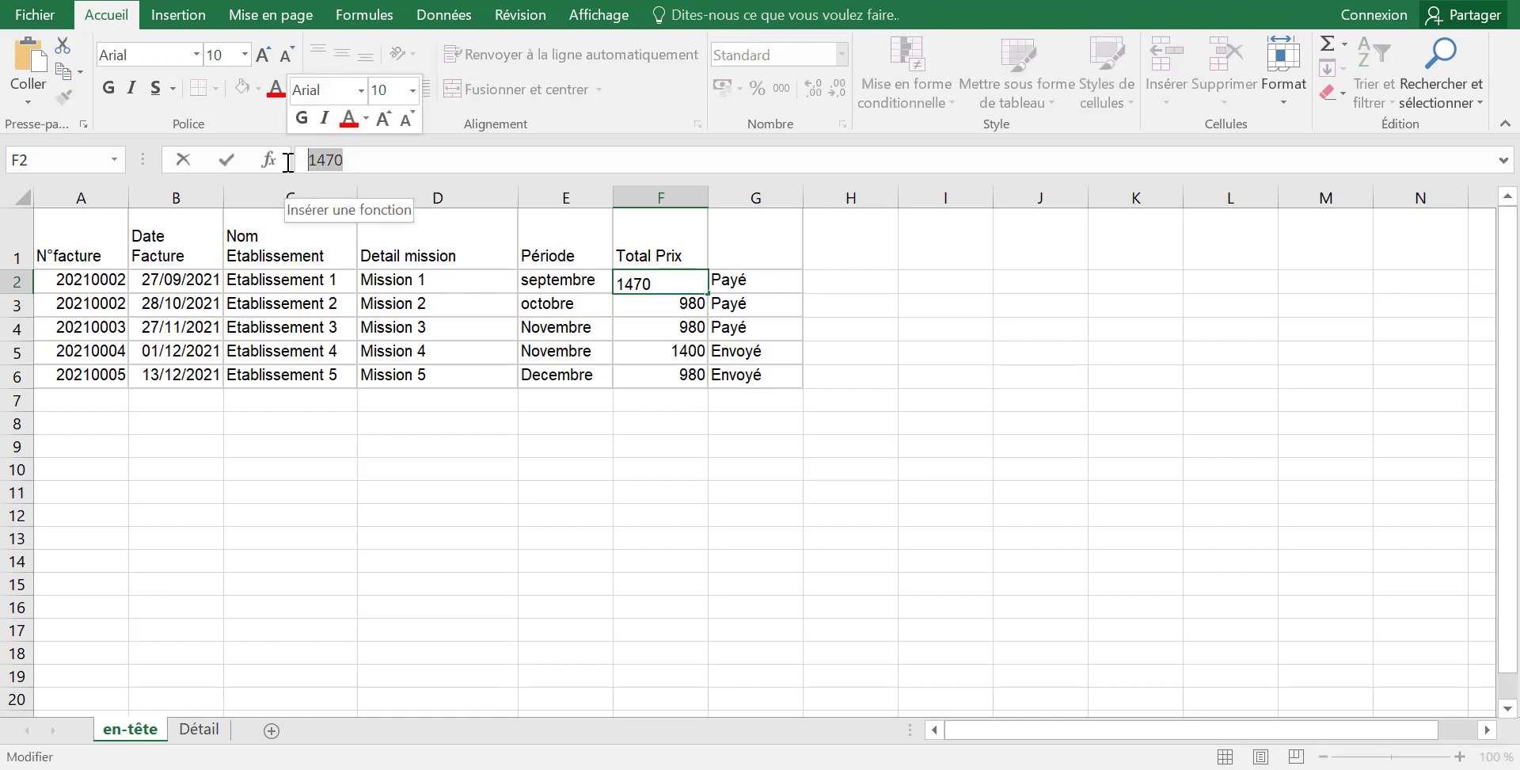
key(alt+Tab)
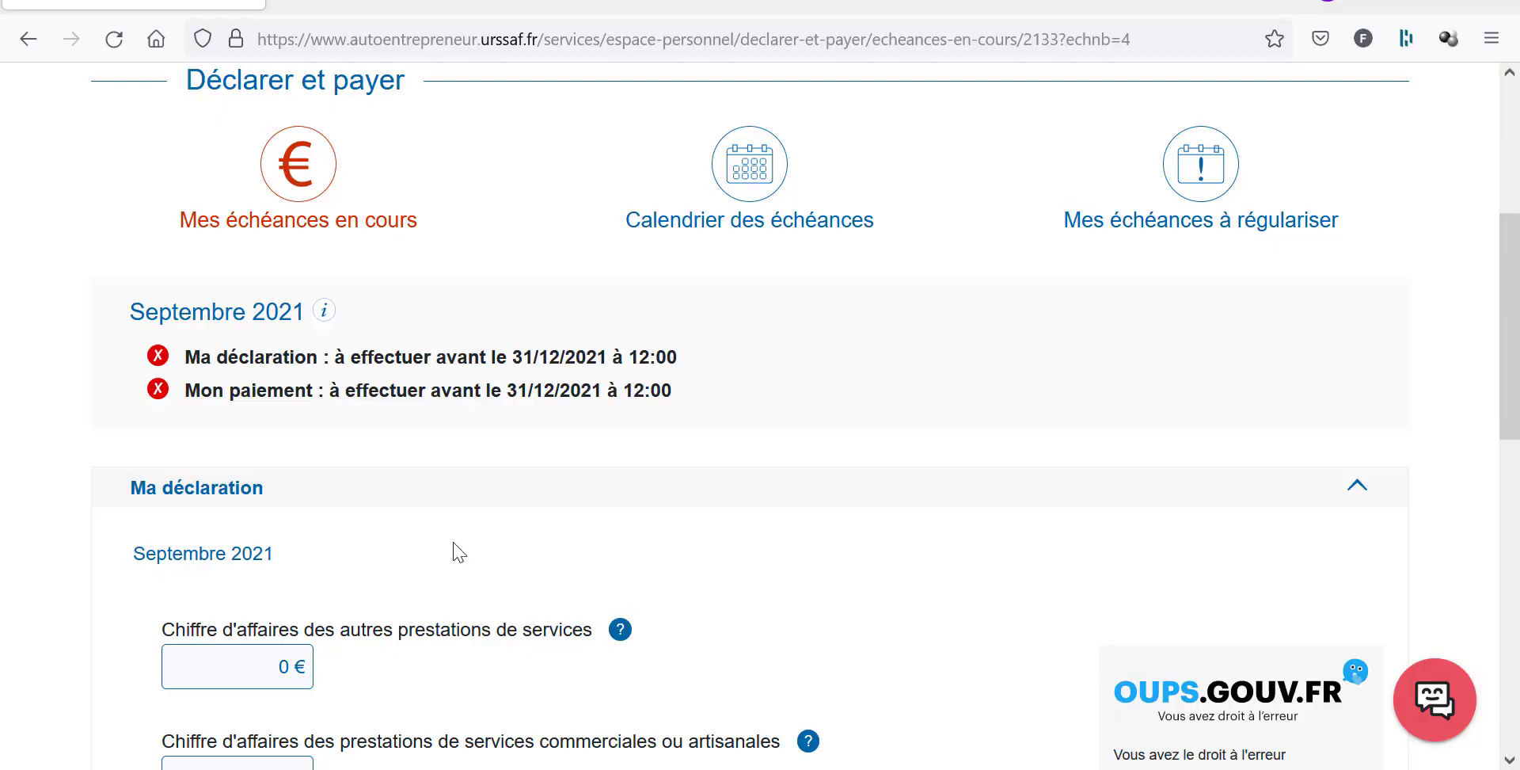
Enter 1470 € as September 2021 service revenue and calculate the 357 € contributions.
scroll(271, 648, down, 3)
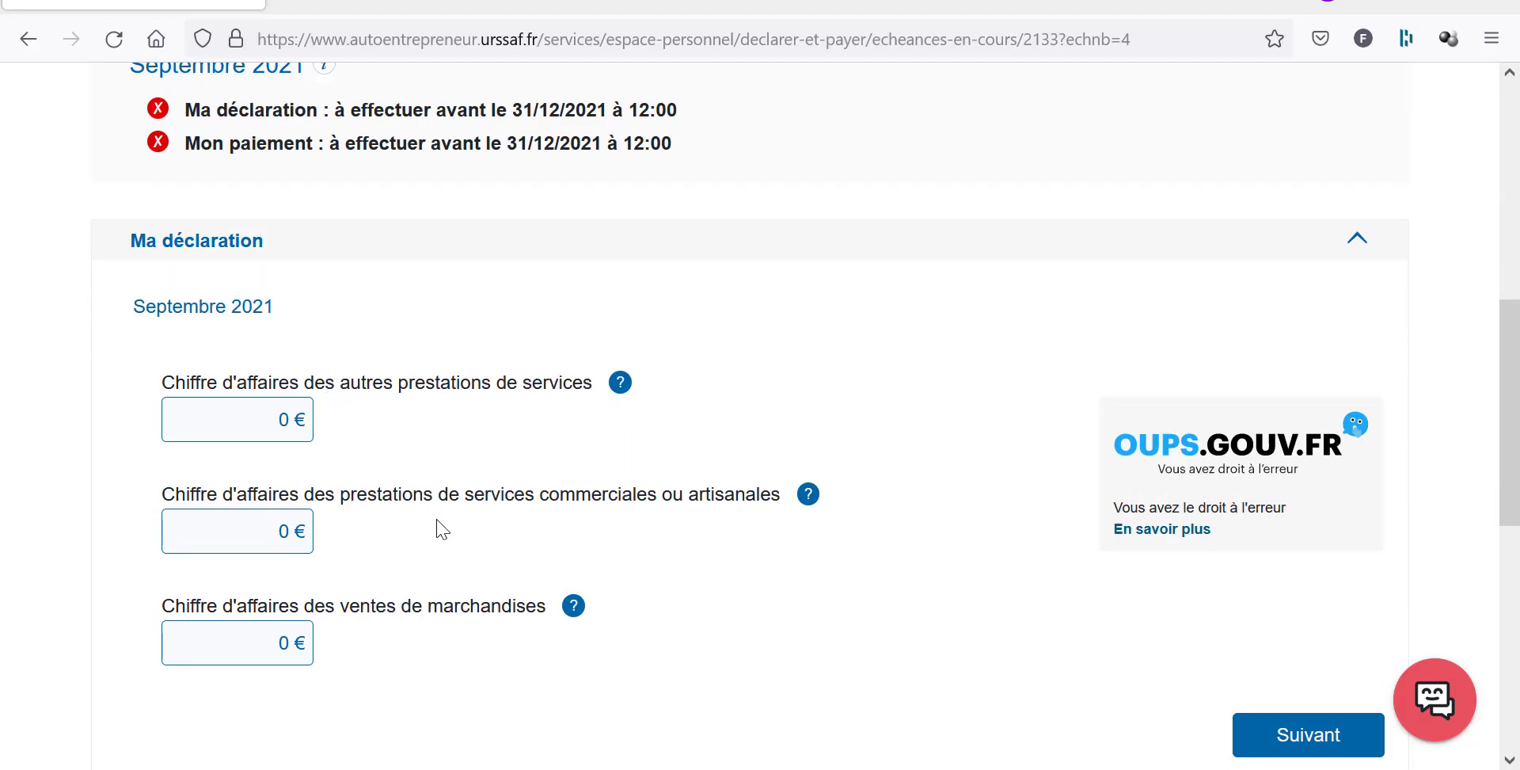
click(208, 385)
text(1470)
scroll(862, 543, down, 3)
click(1324, 497)
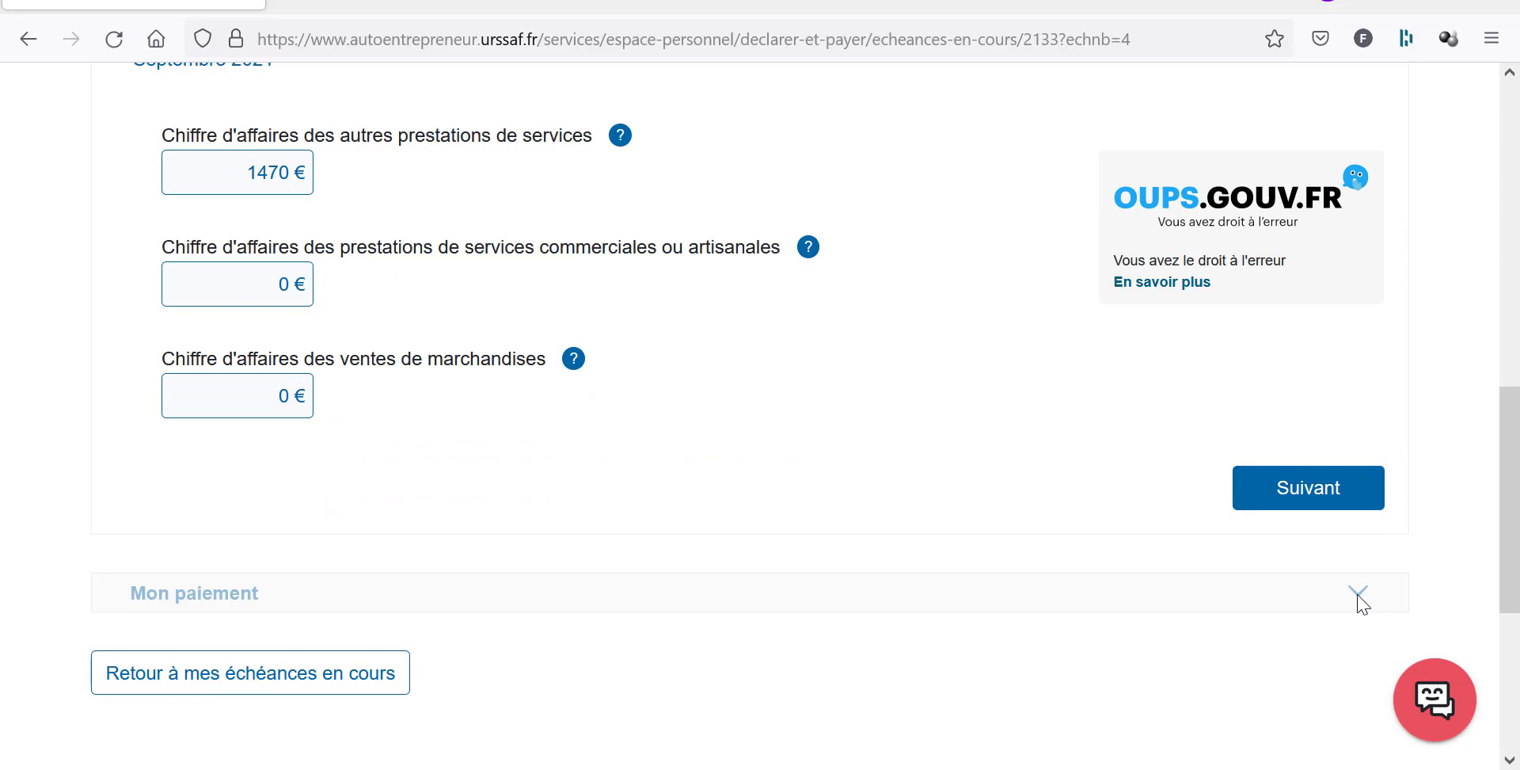
click(1310, 492)
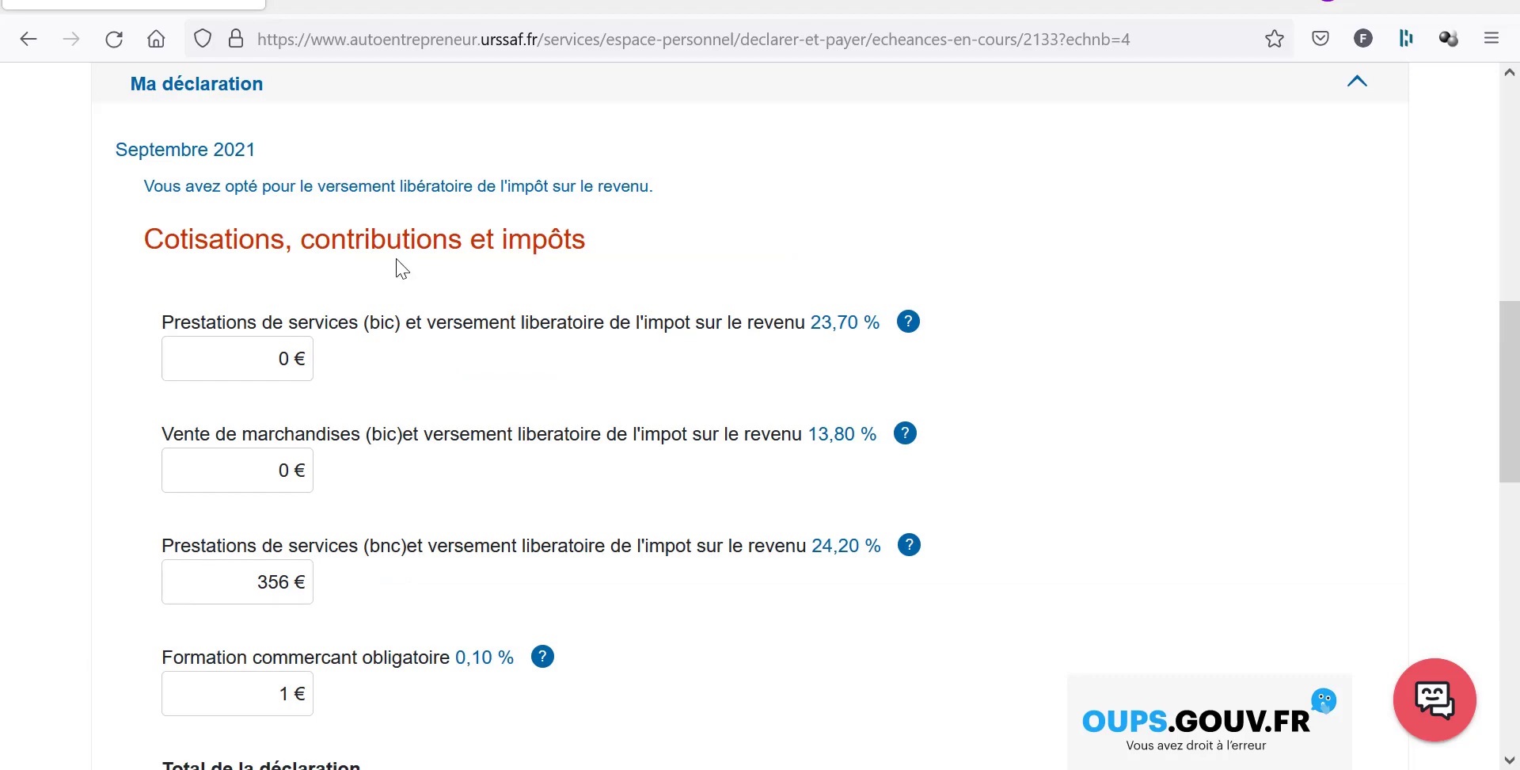
scroll(400, 269, down, 3)
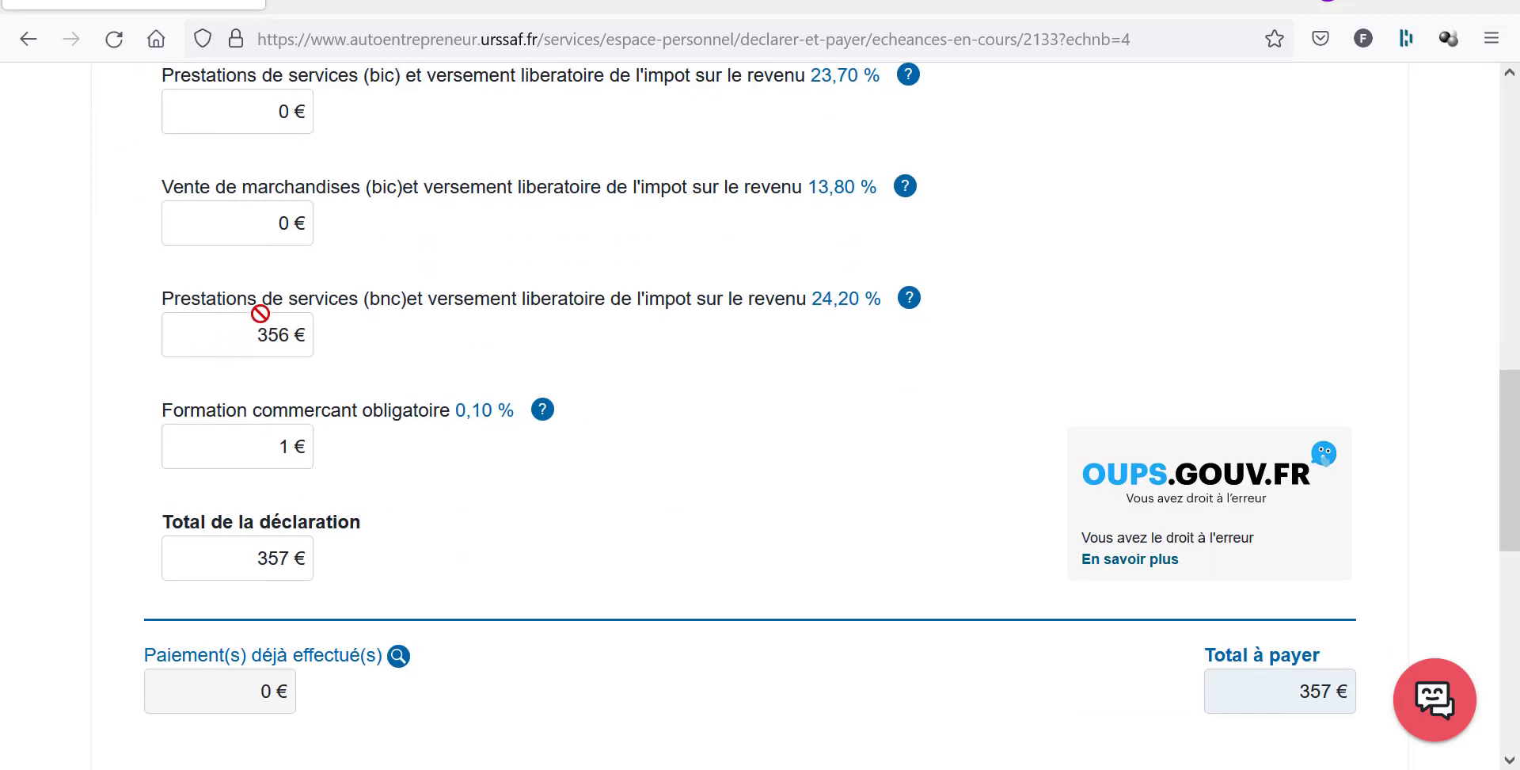
scroll(236, 322, up, 3)
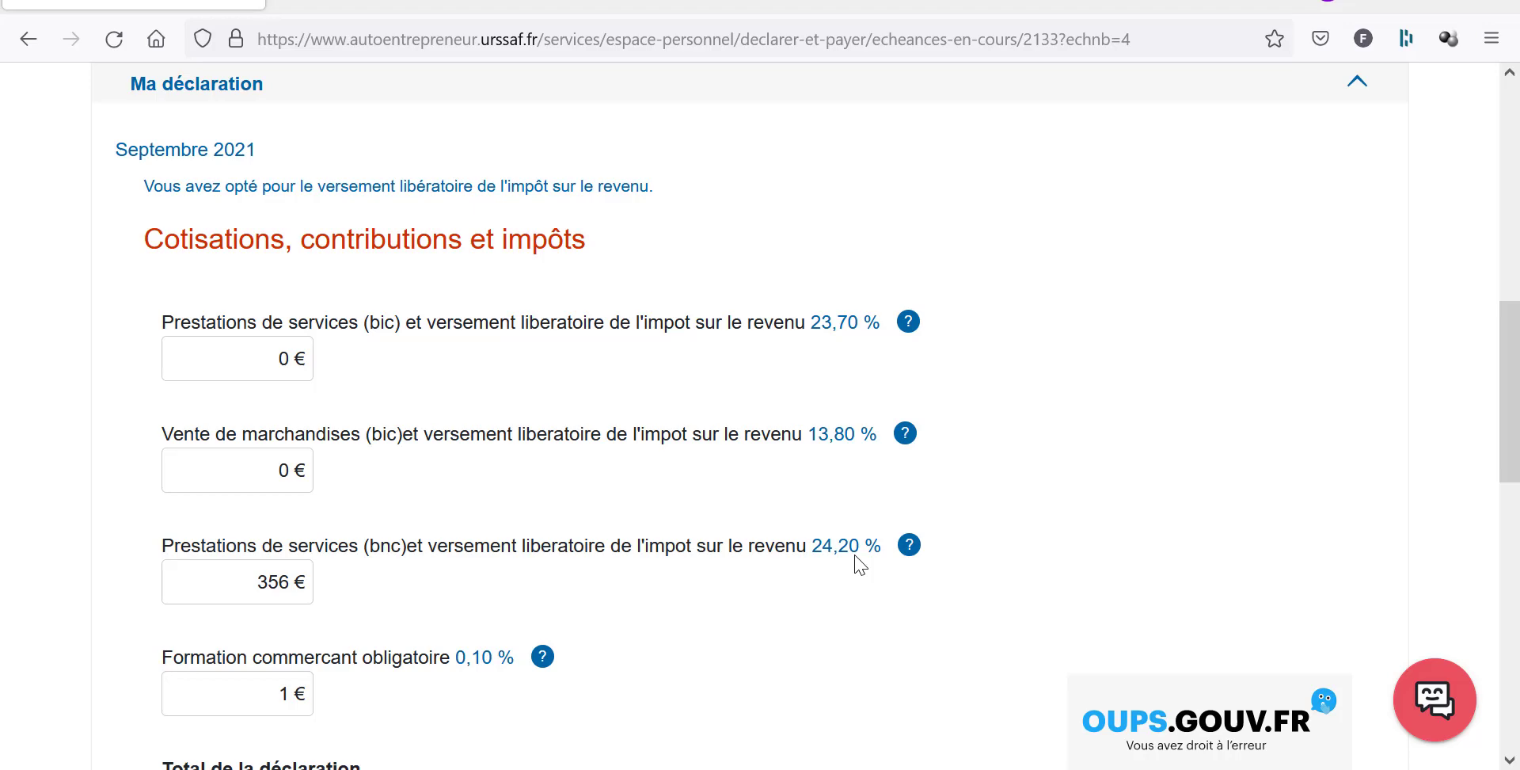
scroll(861, 563, down, 2)
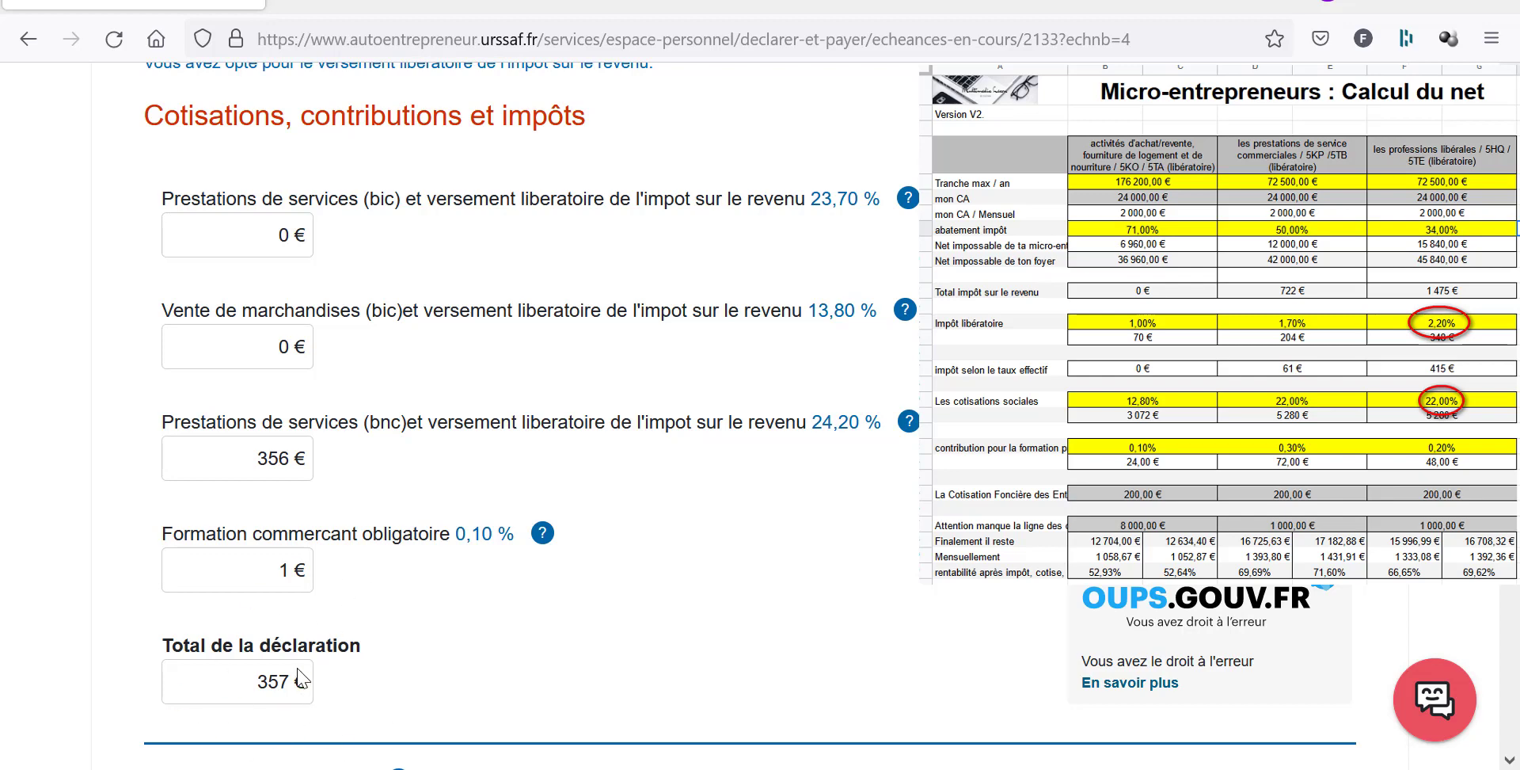
scroll(304, 679, down, 3)
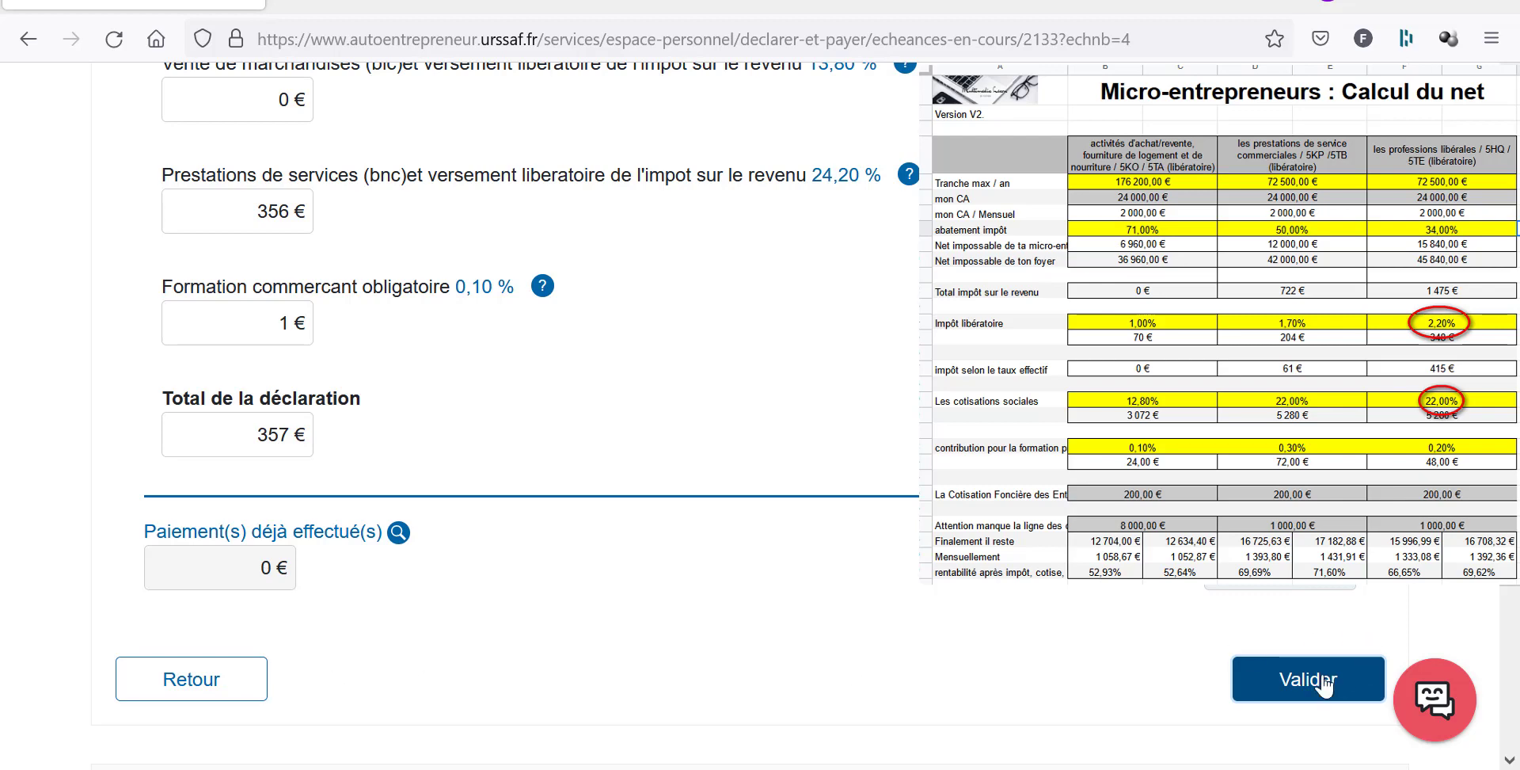
Validate and confirm the 357 € September 2021 declaration, then go back to Mes échéances en cours.
scroll(879, 572, up, 3)
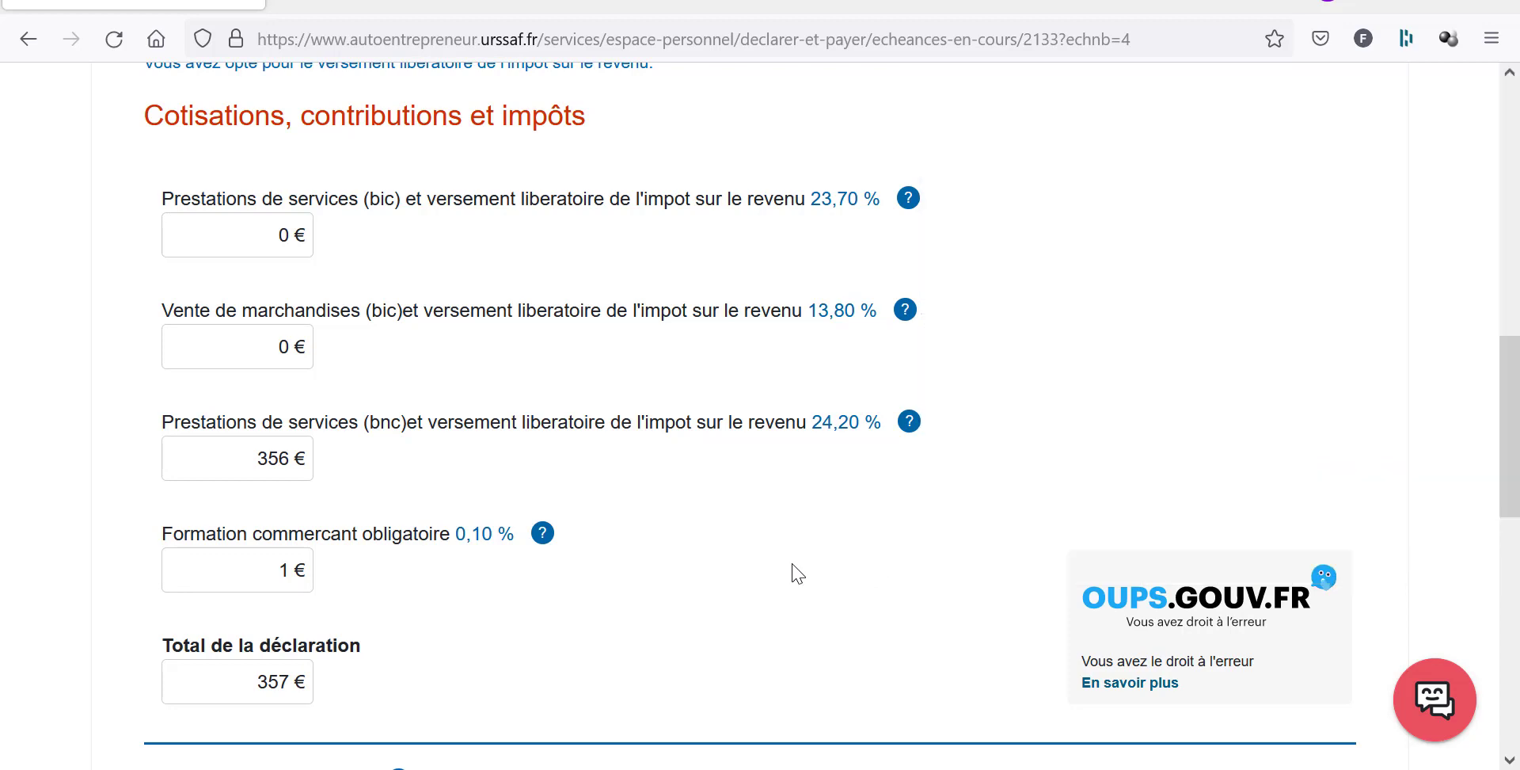
mouse_move(550, 540)
scroll(1346, 705, down, 3)
click(1290, 697)
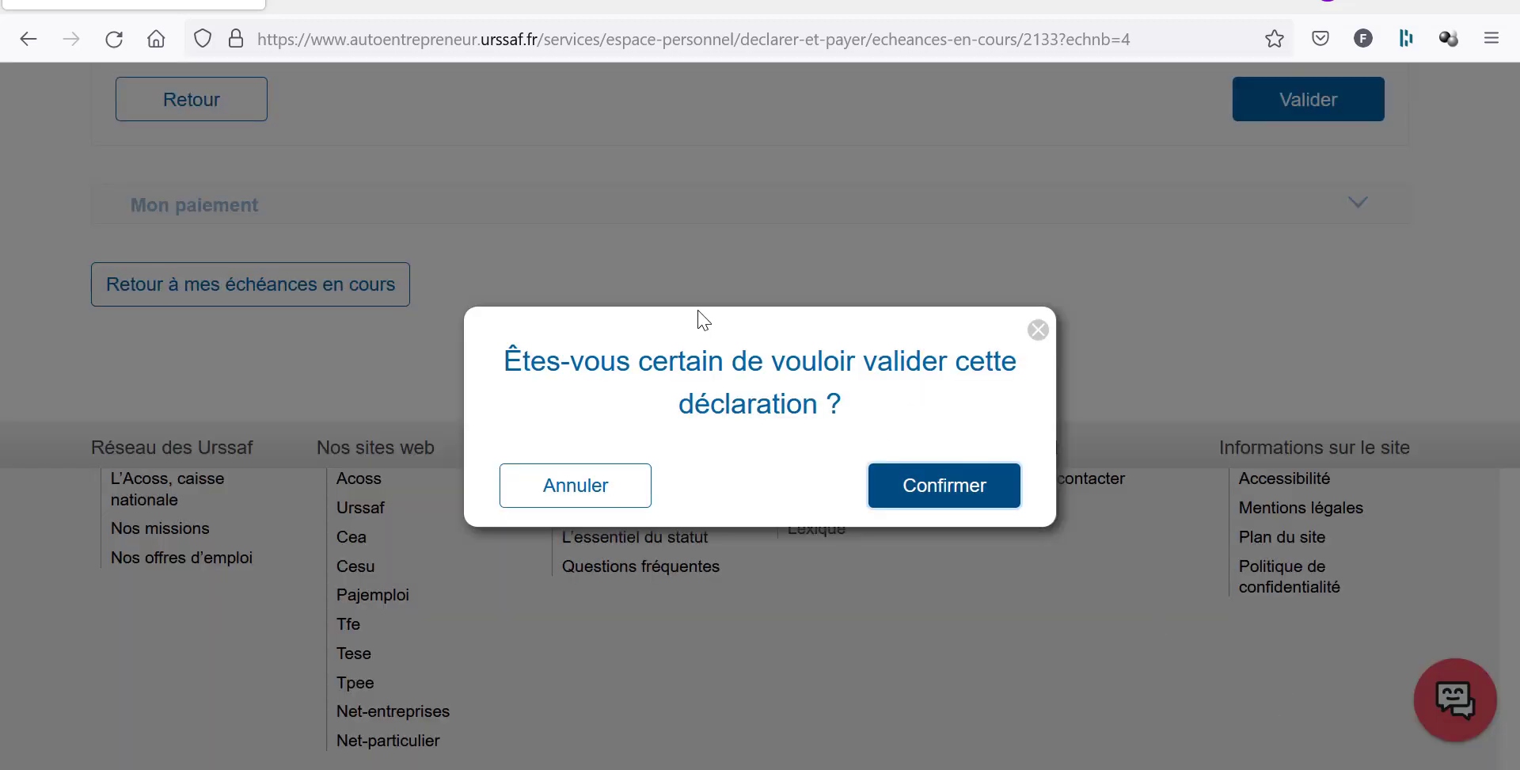
click(904, 497)
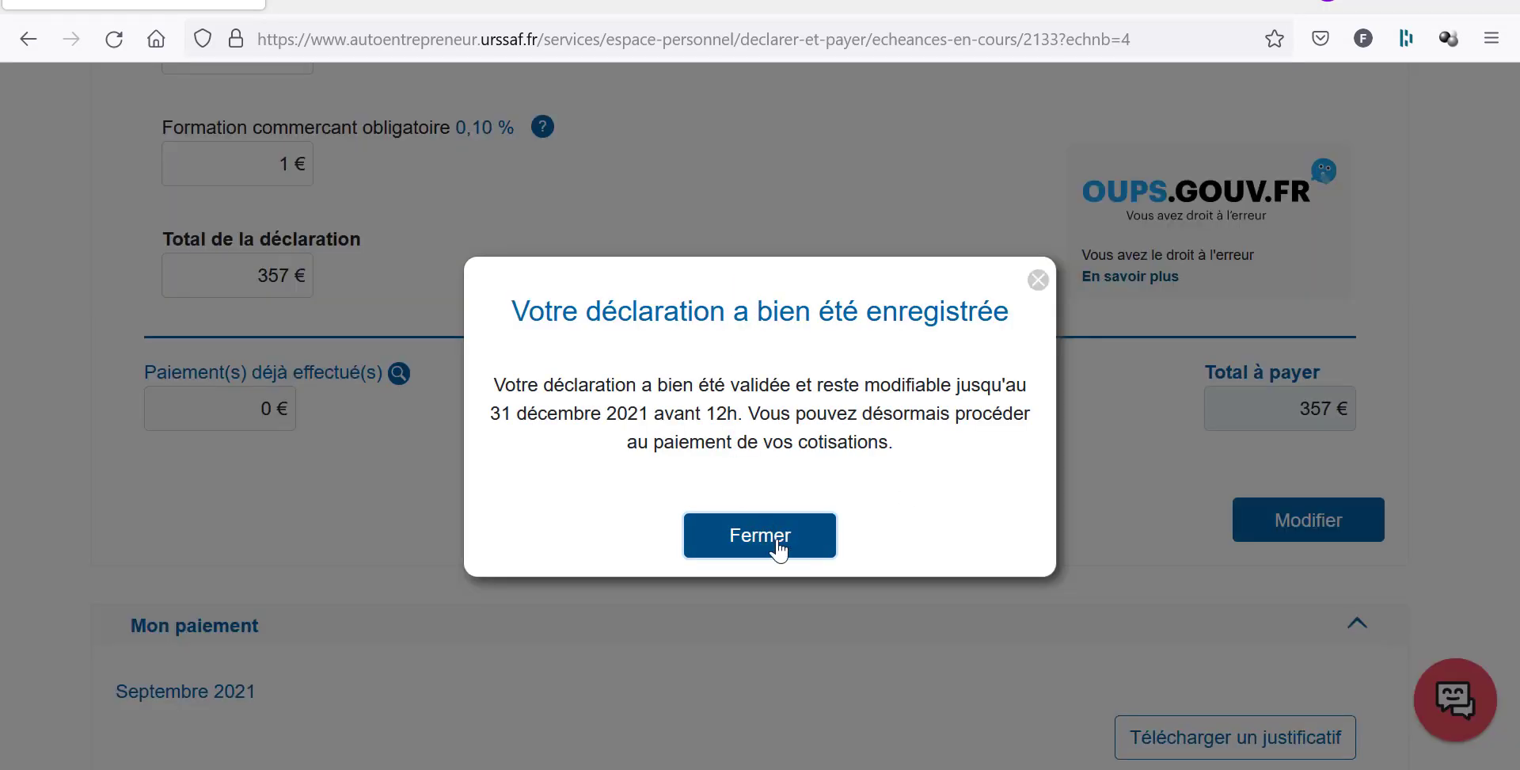
click(777, 546)
scroll(784, 546, down, 15)
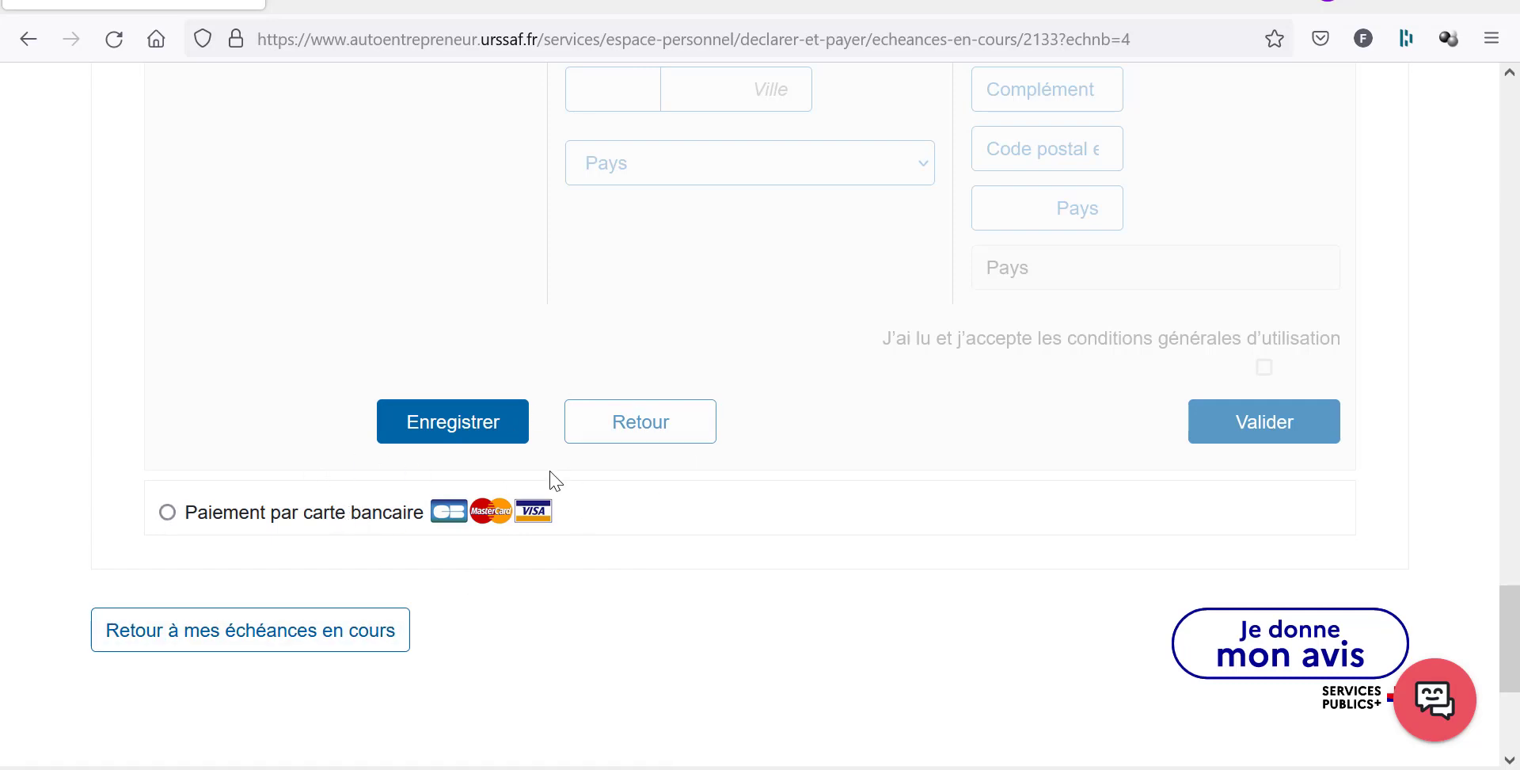
click(384, 633)
Open the October 2021 declaration and paste the 980 total from cell F3 into the services turnover field.
scroll(746, 567, down, 4)
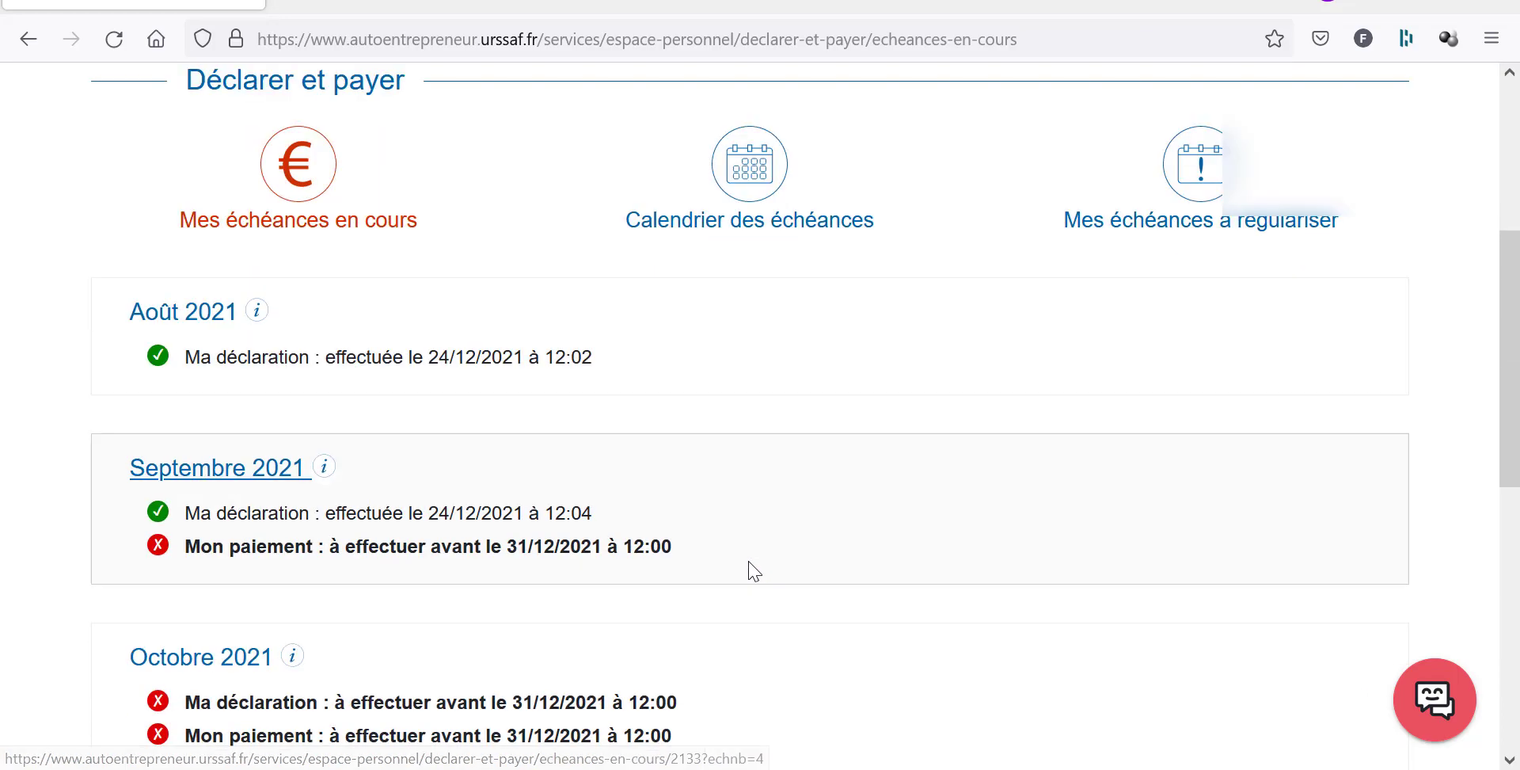
scroll(750, 572, down, 4)
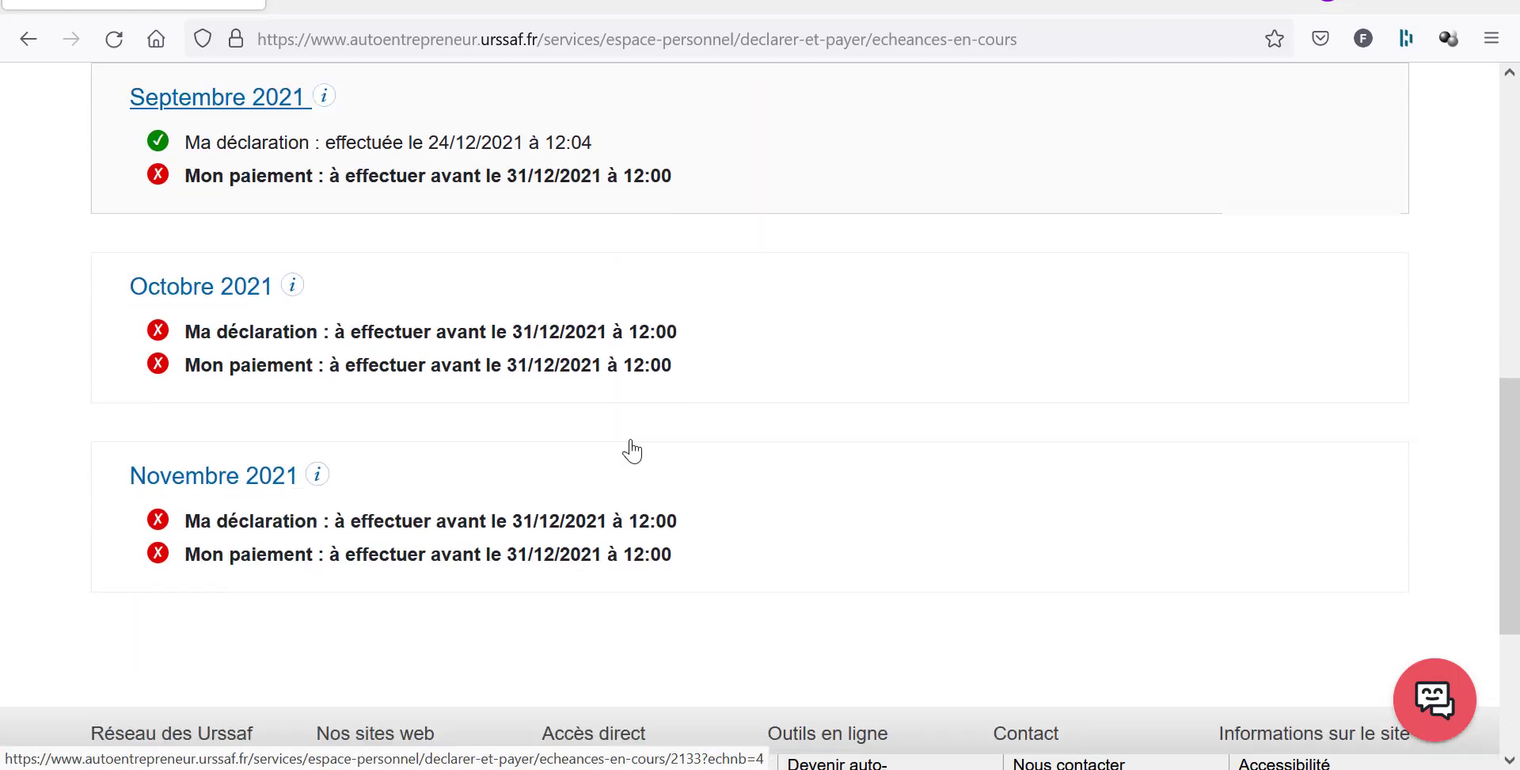
click(213, 289)
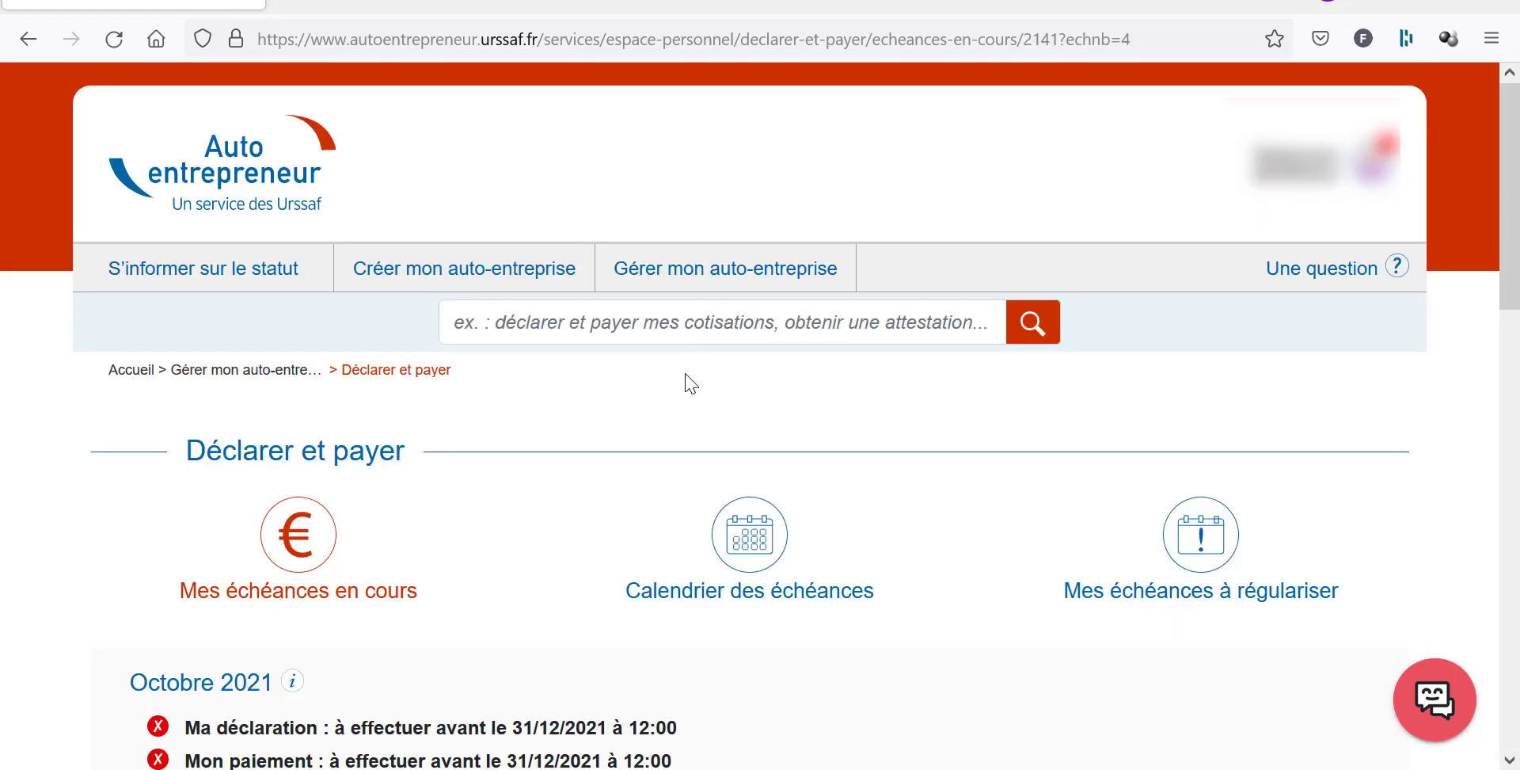
scroll(688, 388, down, 3)
scroll(680, 396, down, 5)
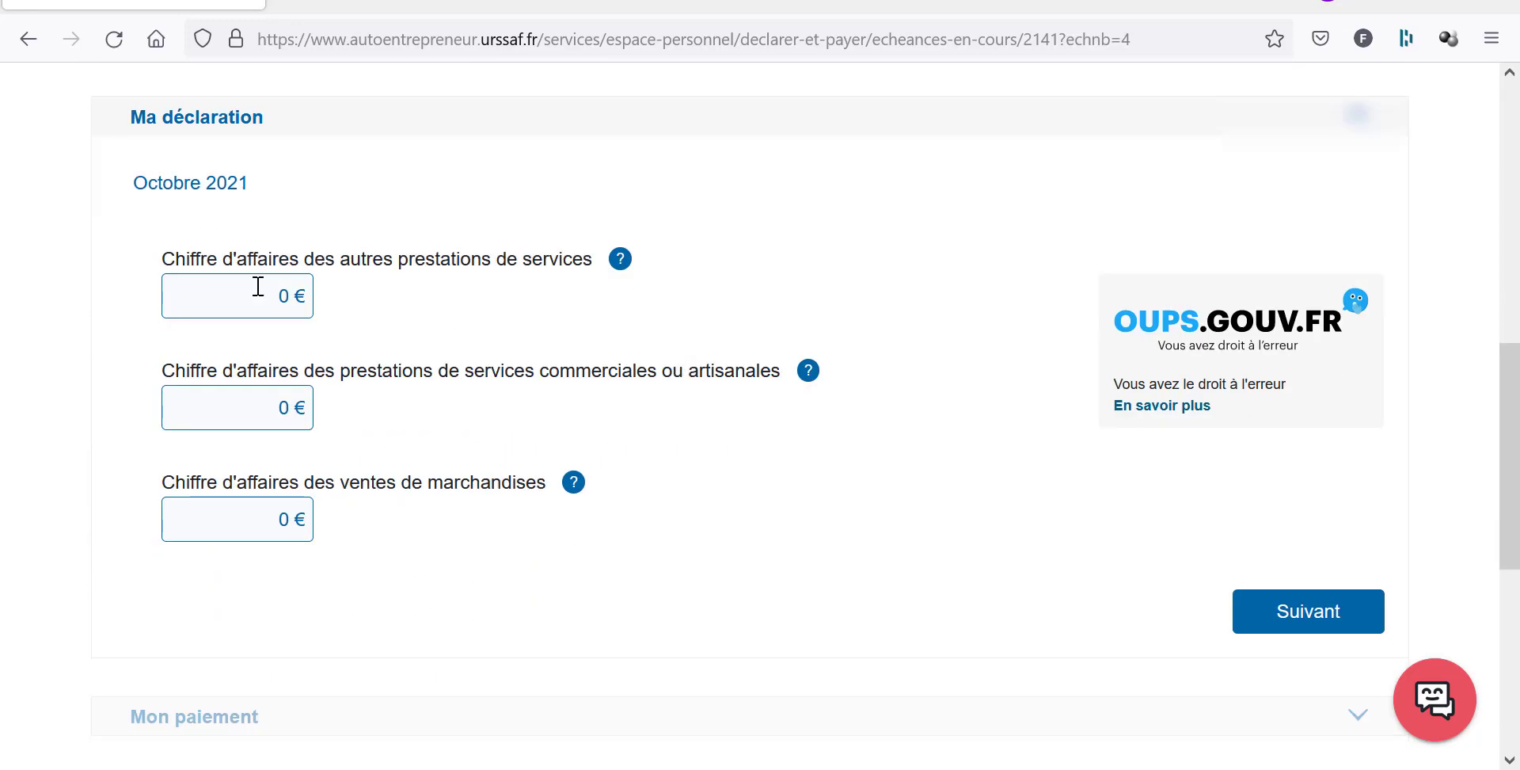
key(alt+Tab)
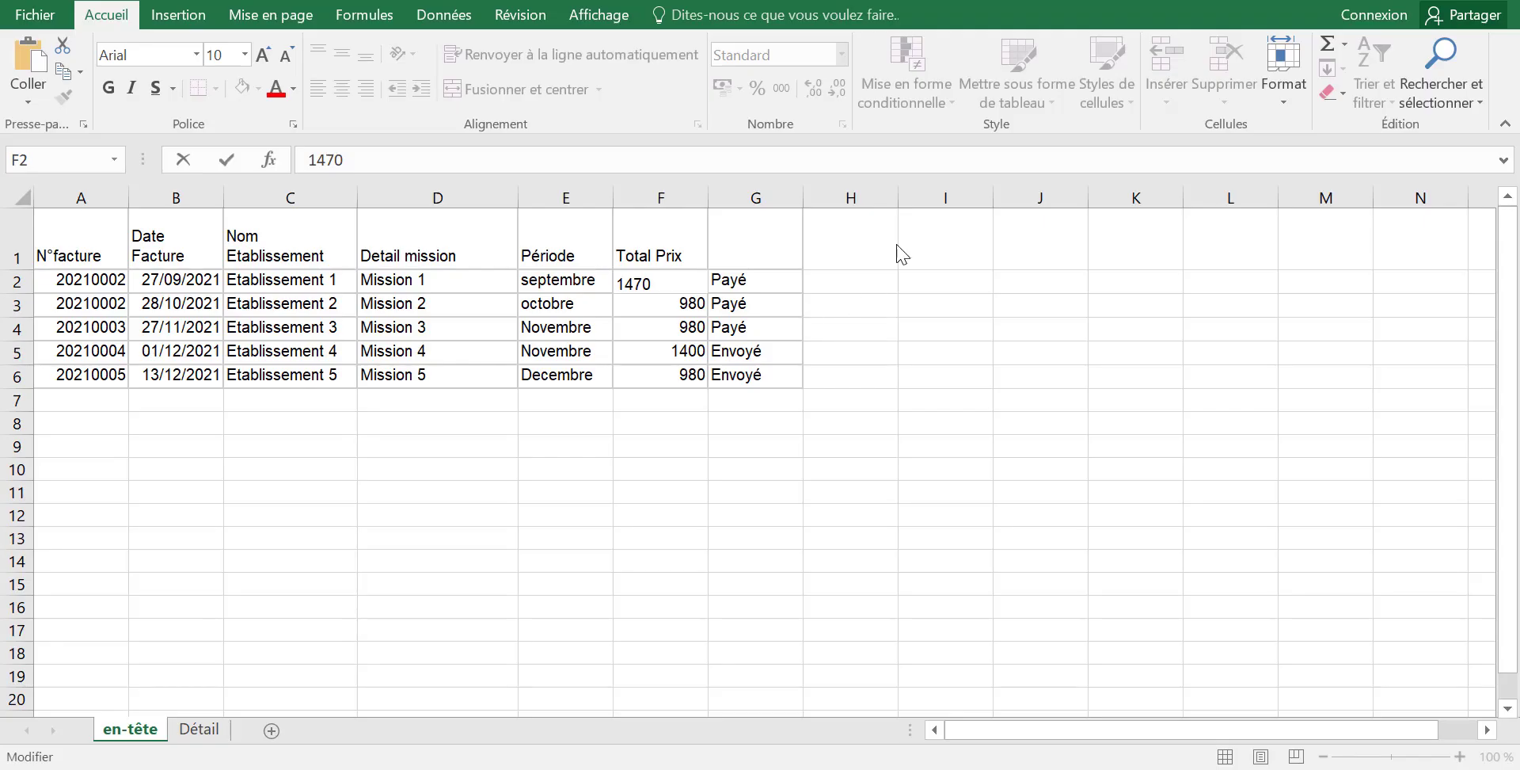
click(659, 305)
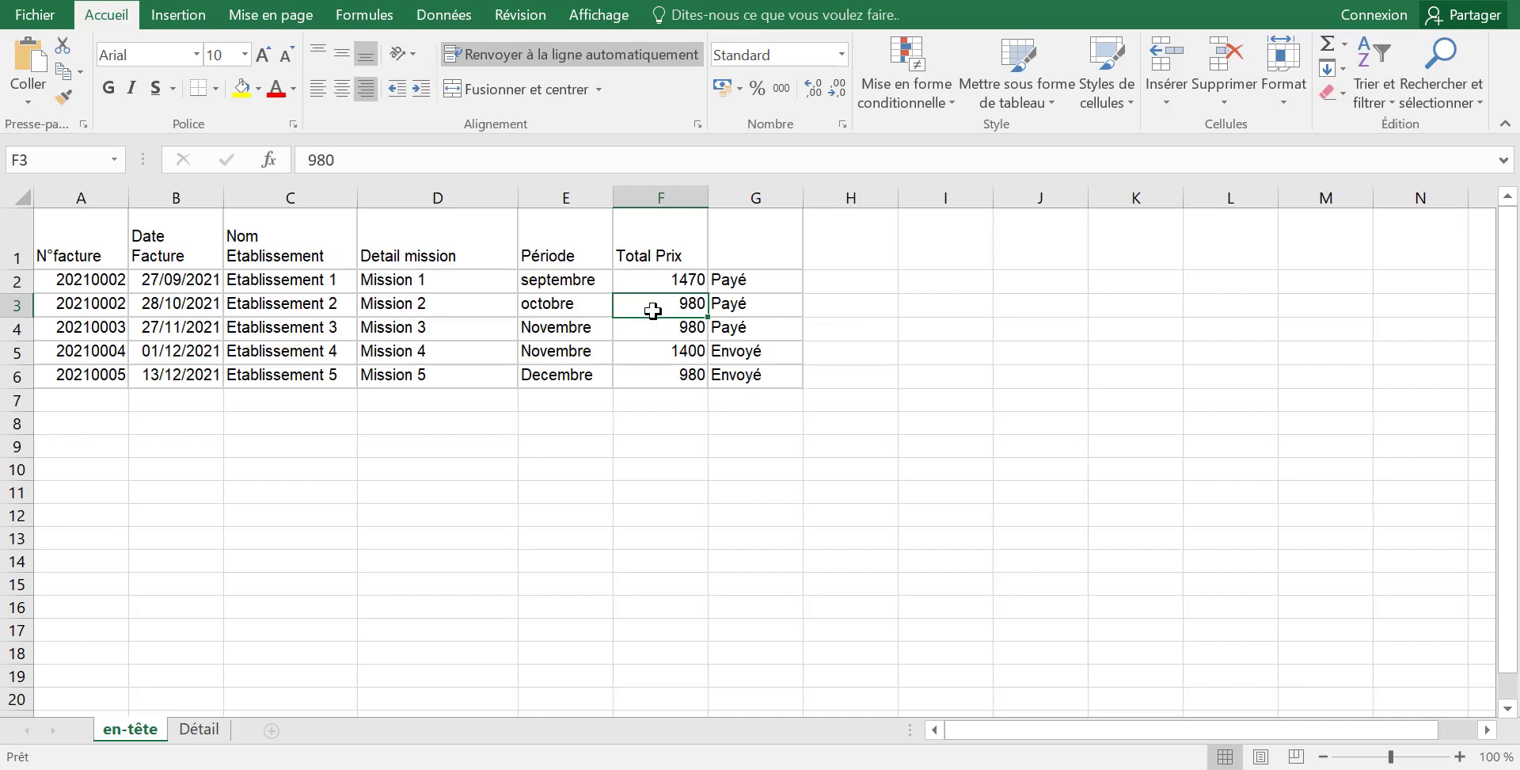
key(ctrl+c)
key(alt+Tab)
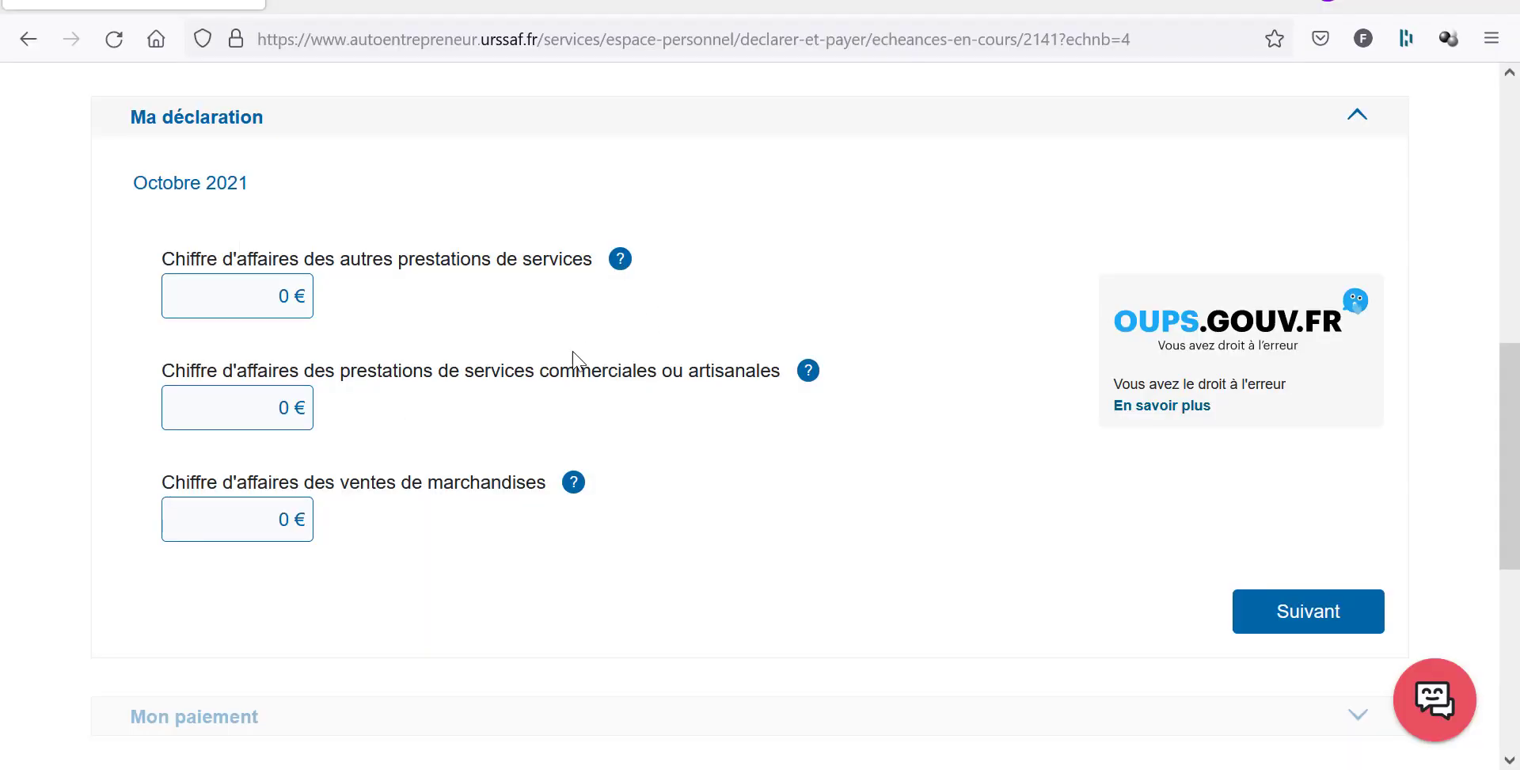
double_click(282, 296)
key(ctrl+v)
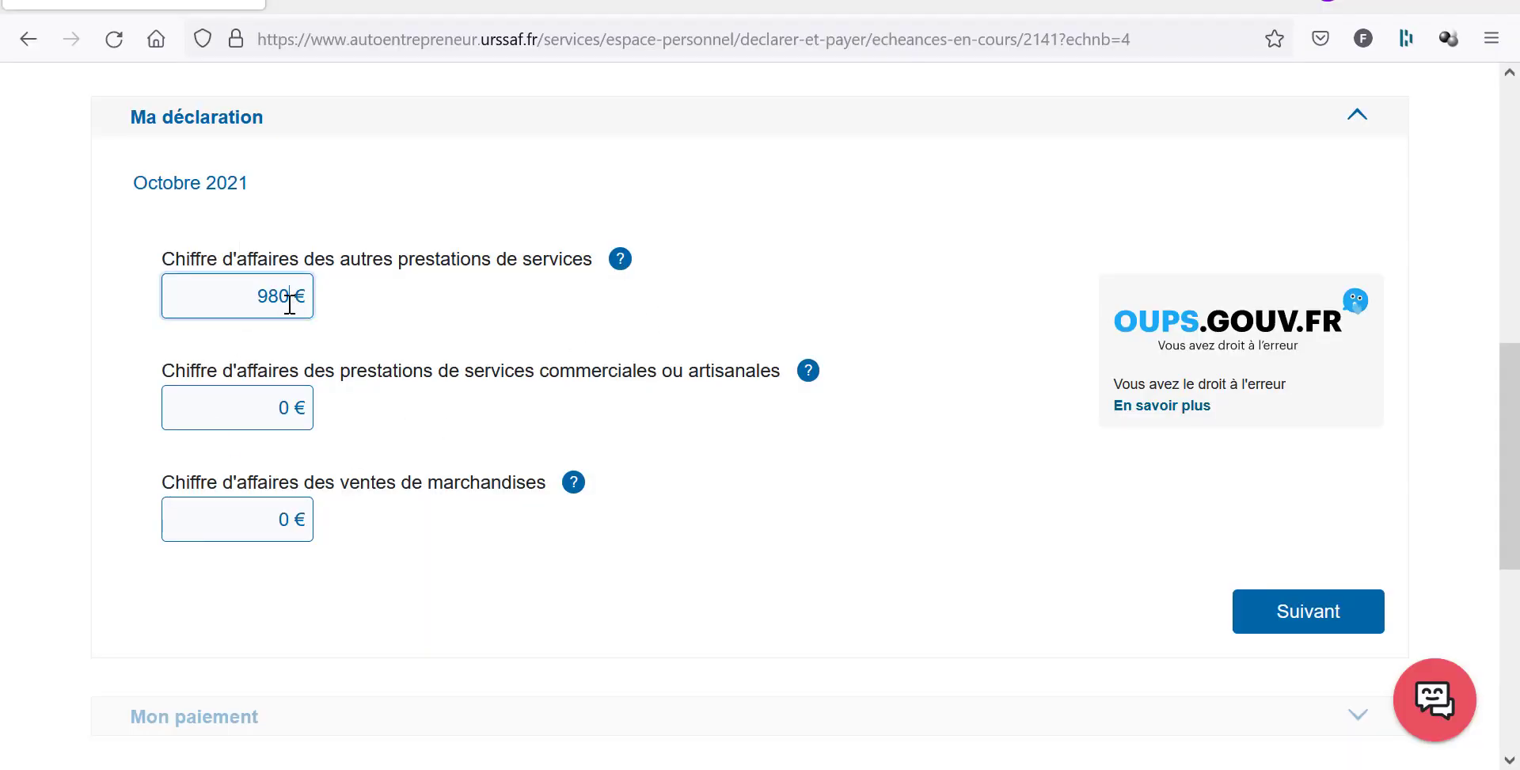
Submit and confirm the October 2021 declaration (238 € due), then return to current deadlines.
click(1310, 616)
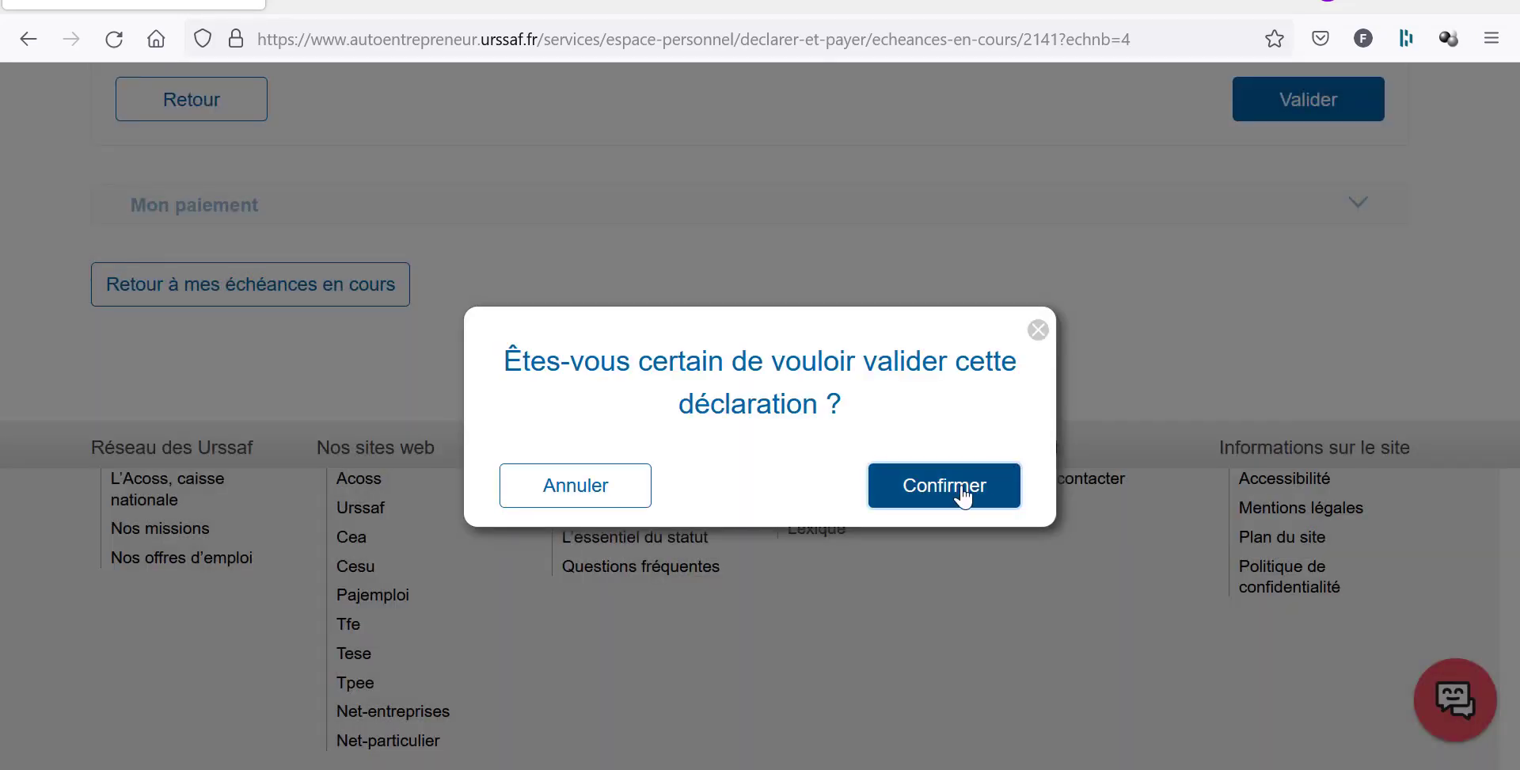
click(958, 482)
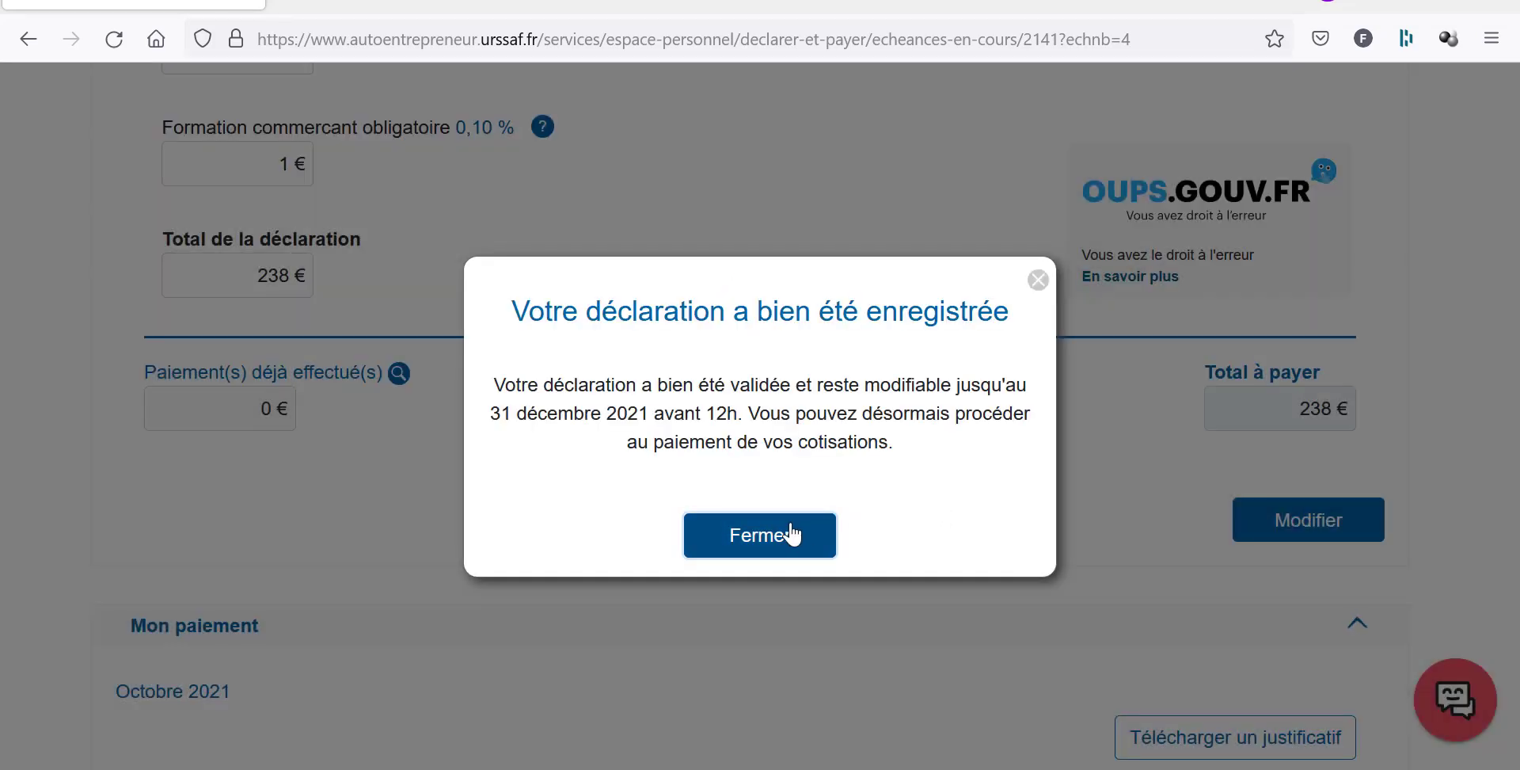
click(793, 537)
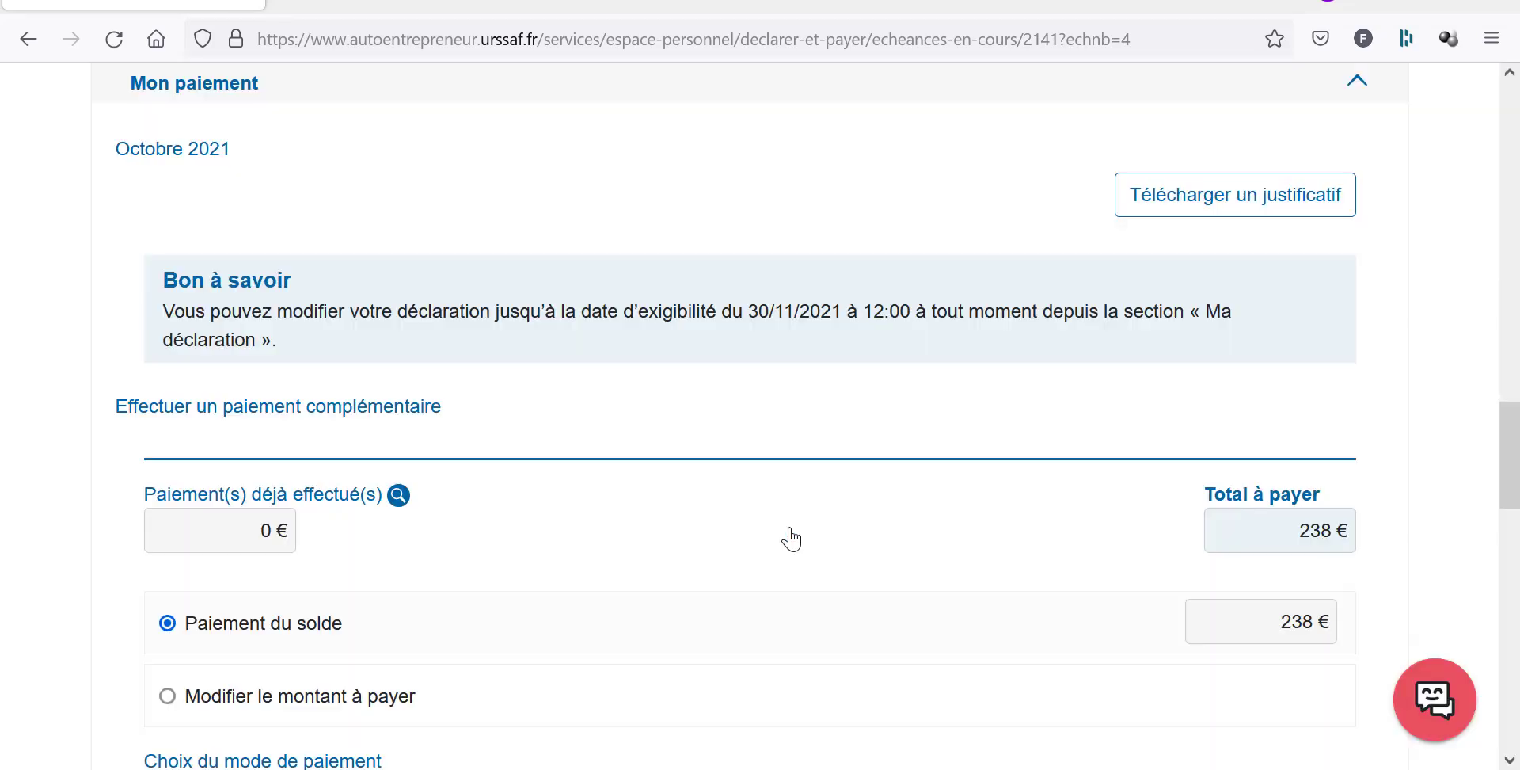
scroll(793, 536, down, 12)
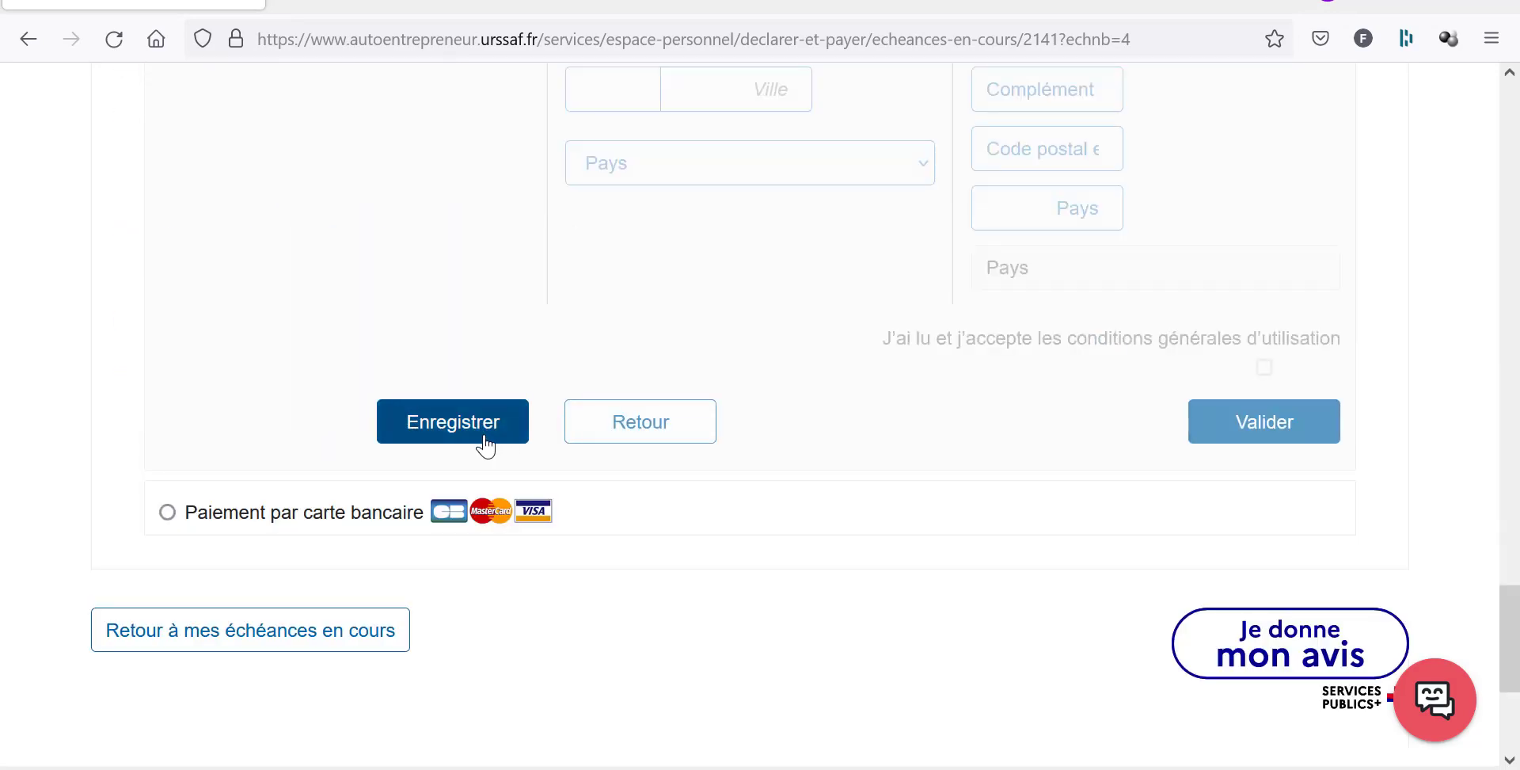
scroll(487, 445, down, 5)
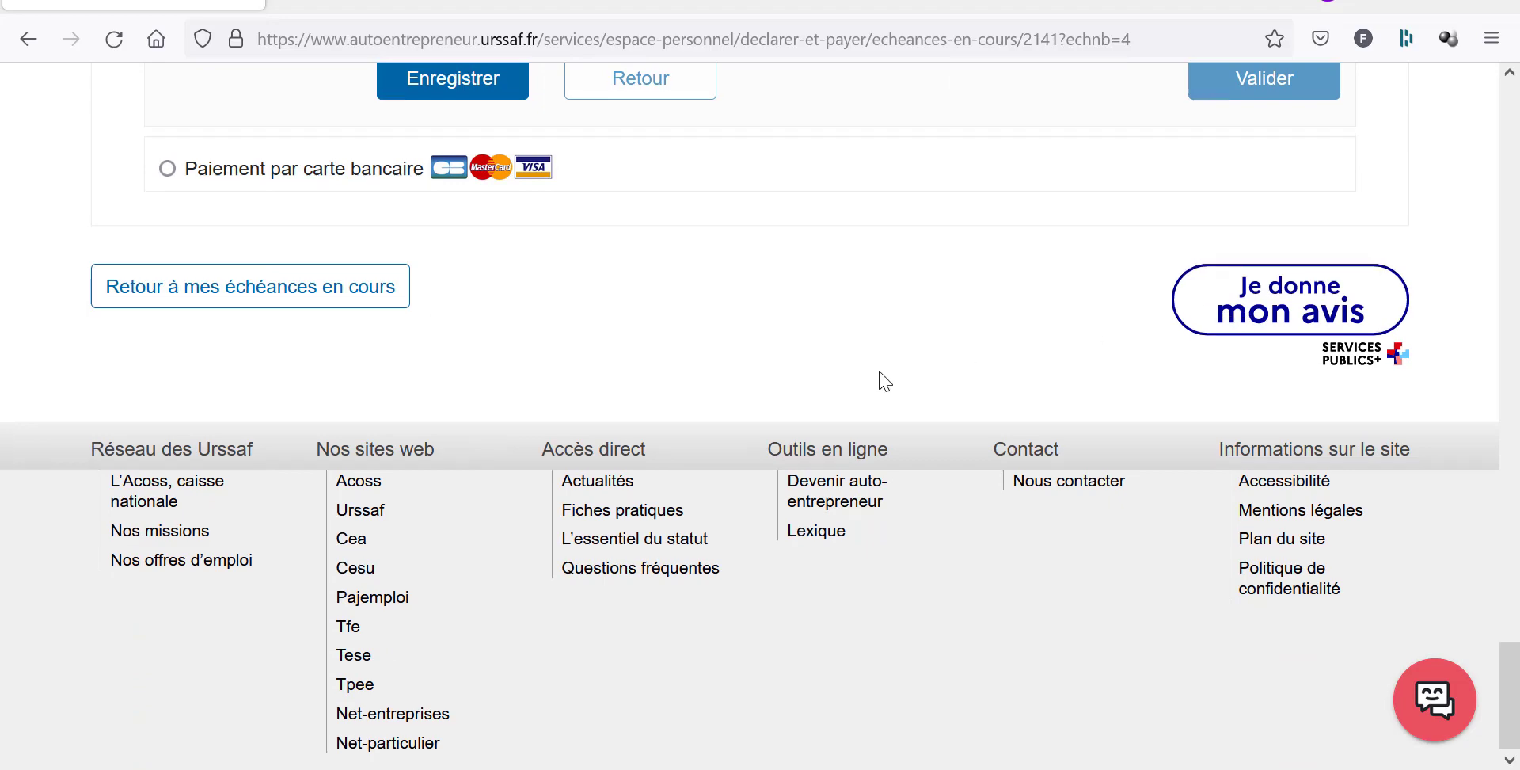
scroll(884, 381, up, 2)
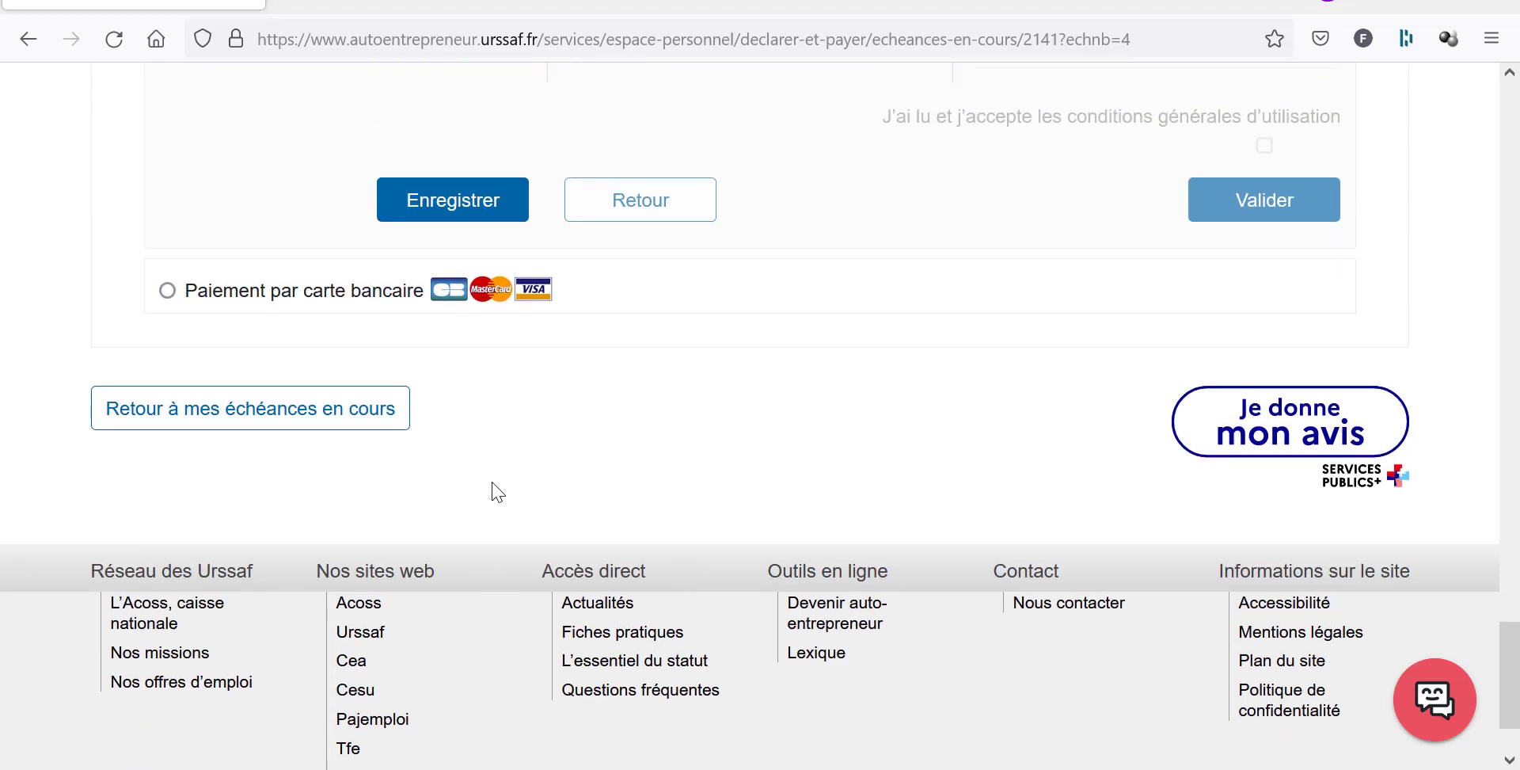
click(354, 428)
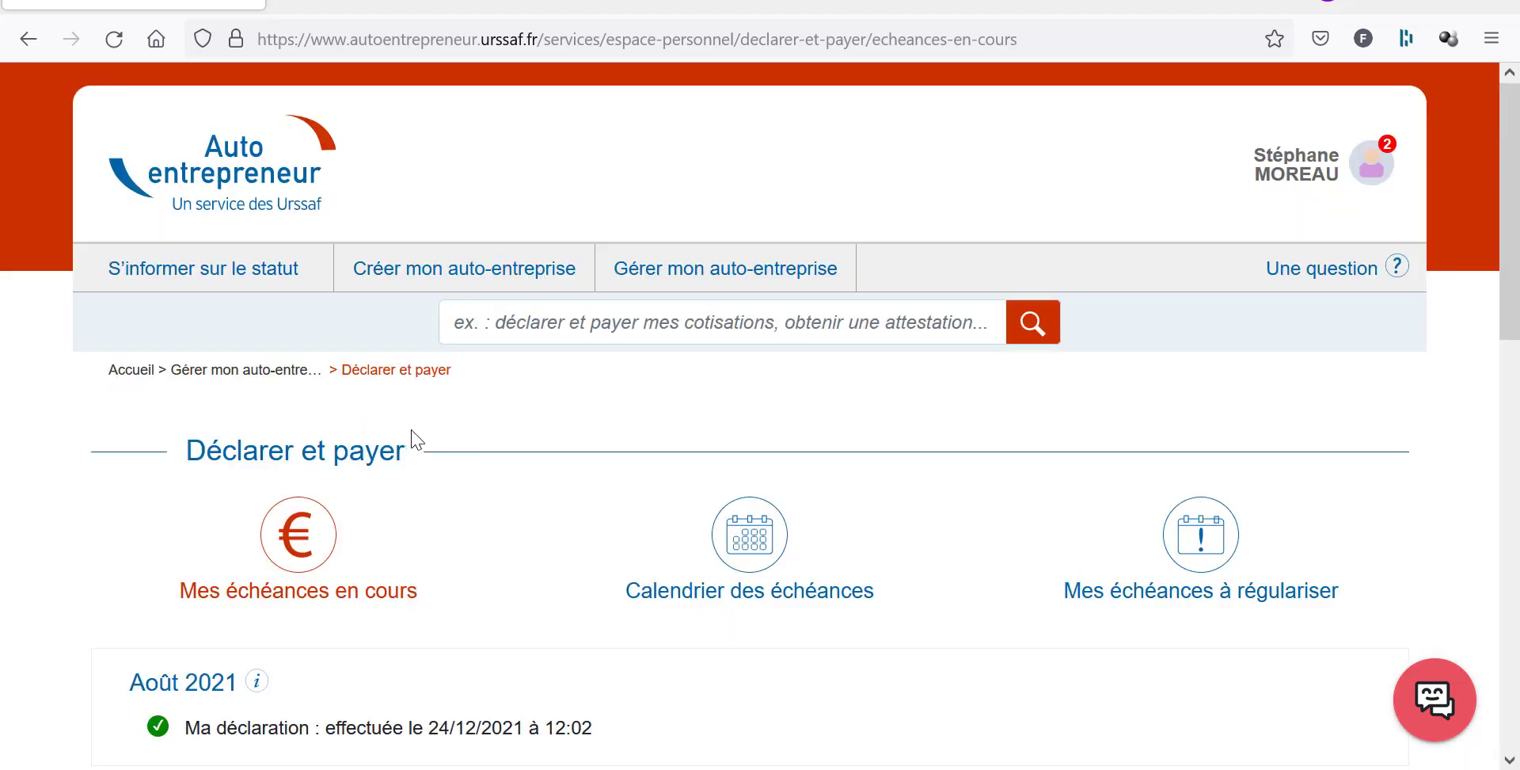
Open the November 2021 declaration, enter 980 € service turnover and compute contributions.
scroll(396, 476, down, 3)
scroll(409, 509, down, 5)
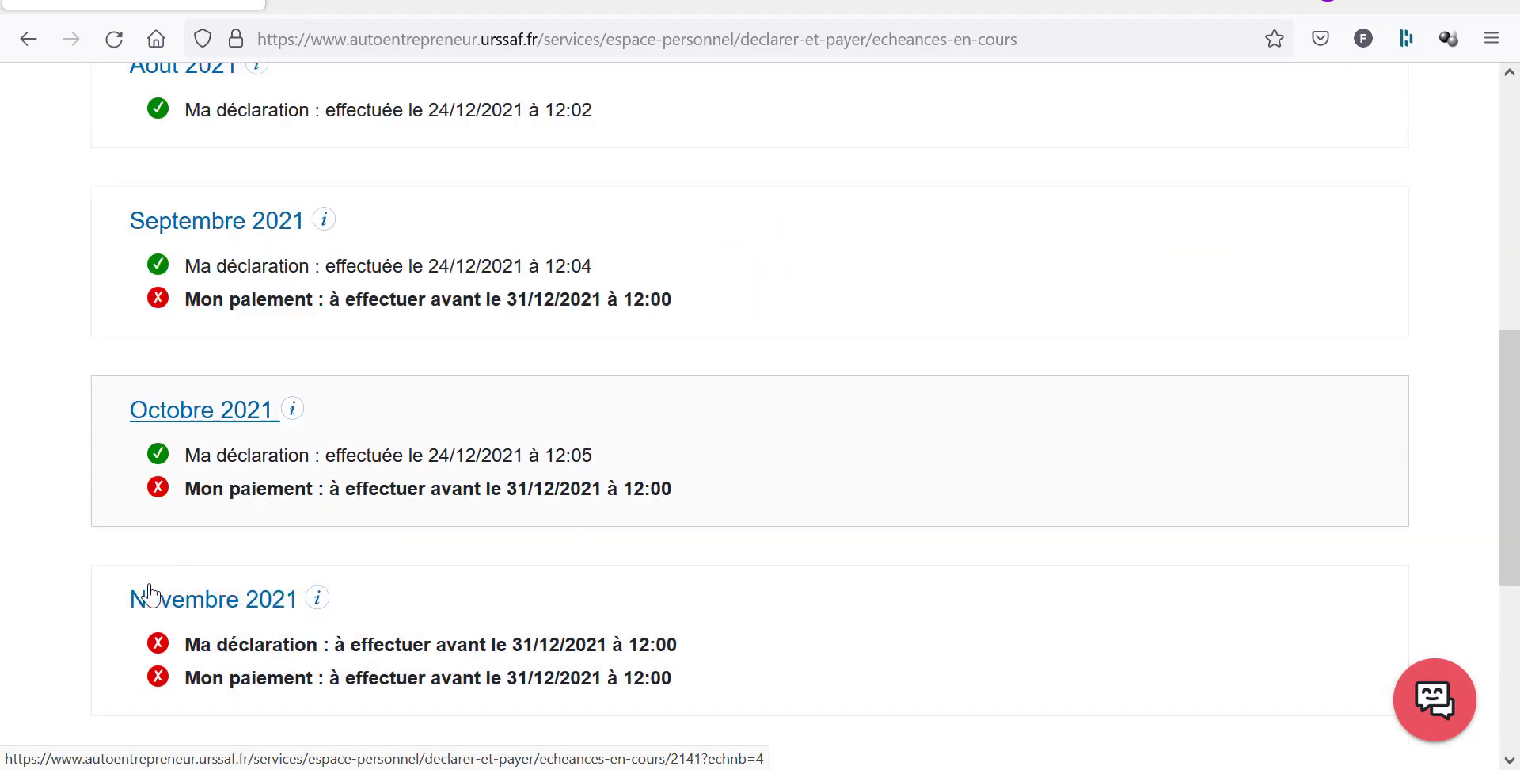
scroll(380, 593, down, 2)
scroll(361, 582, down, 2)
click(193, 372)
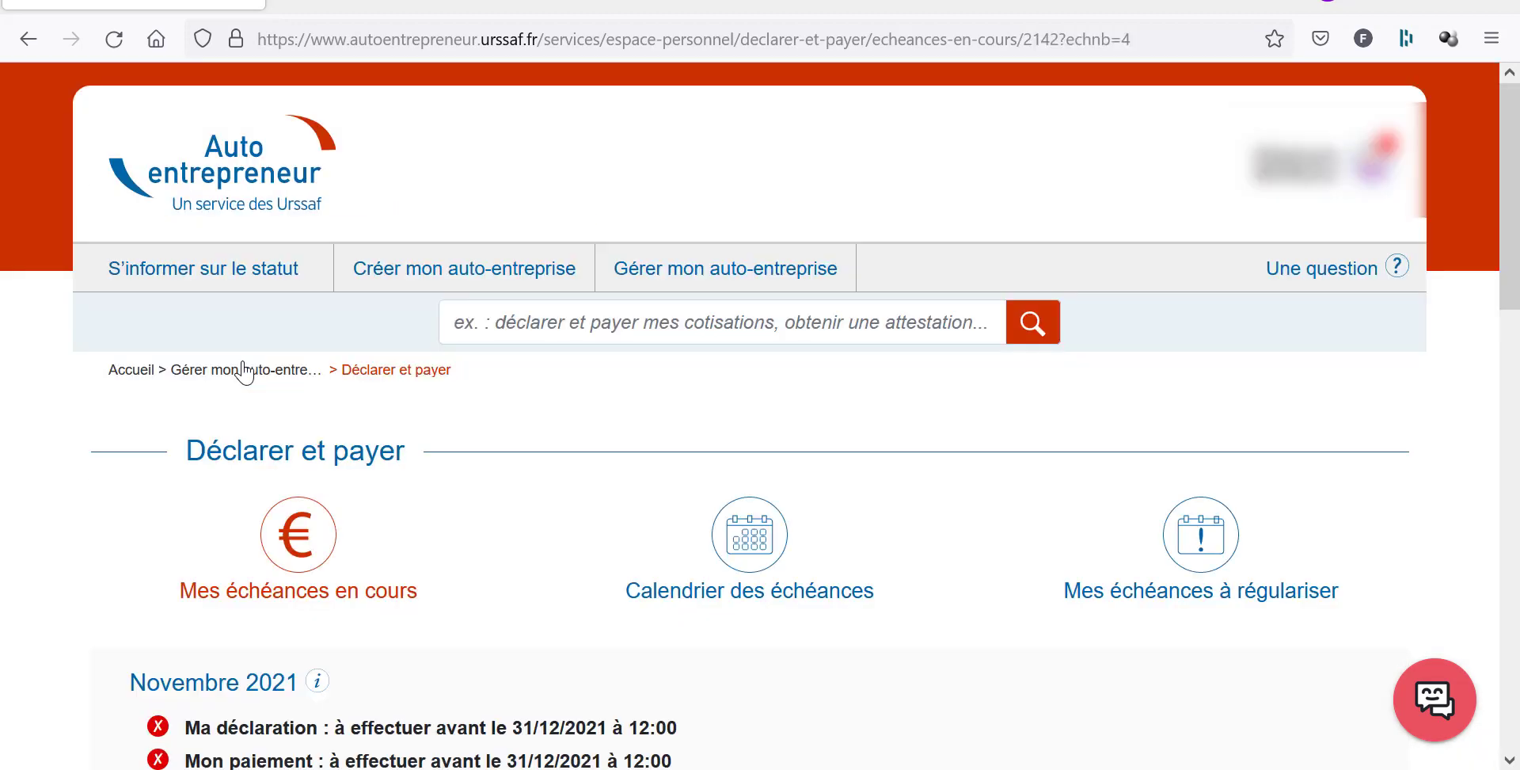
scroll(506, 495, down, 6)
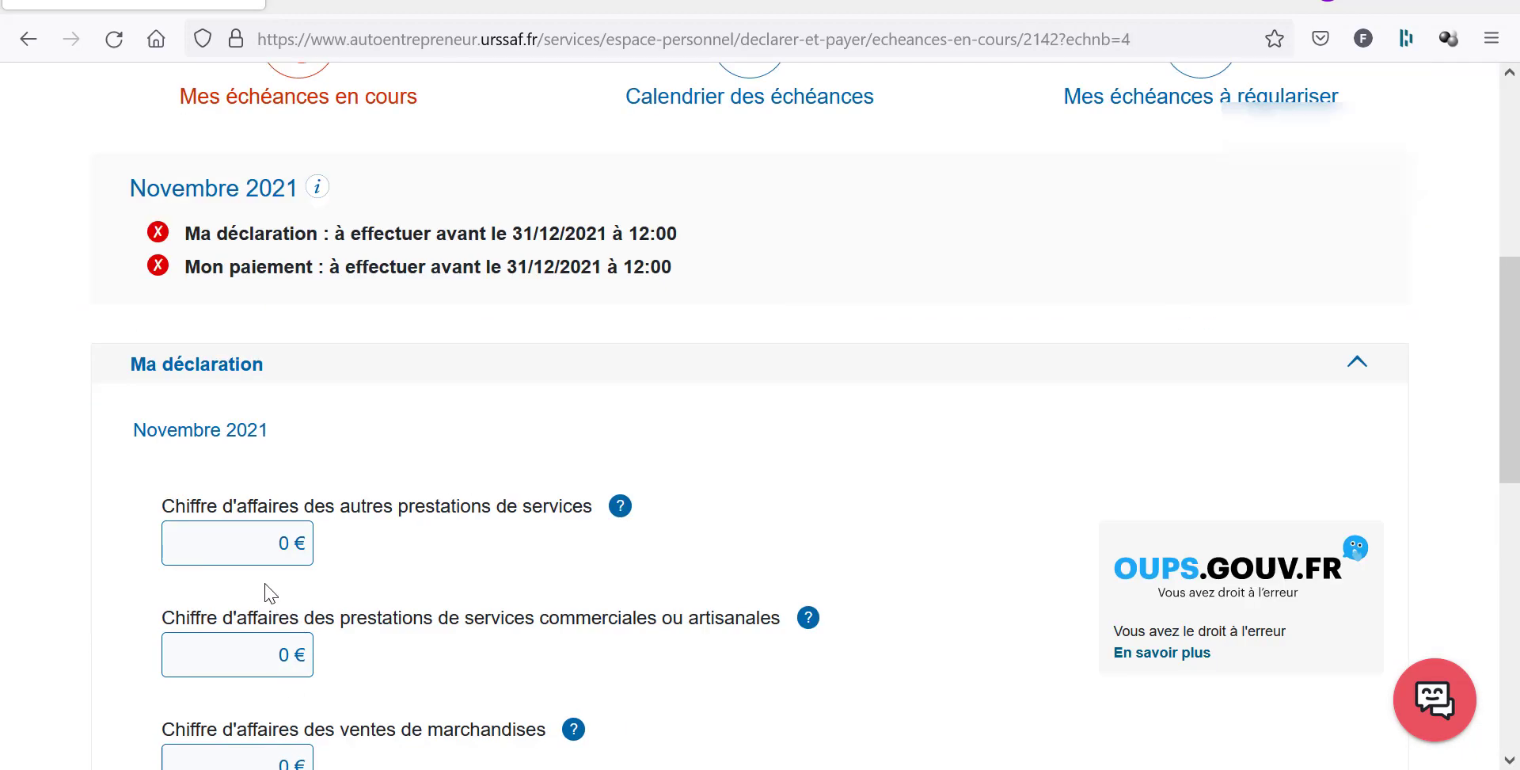
click(283, 543)
text(980)
scroll(323, 554, down, 5)
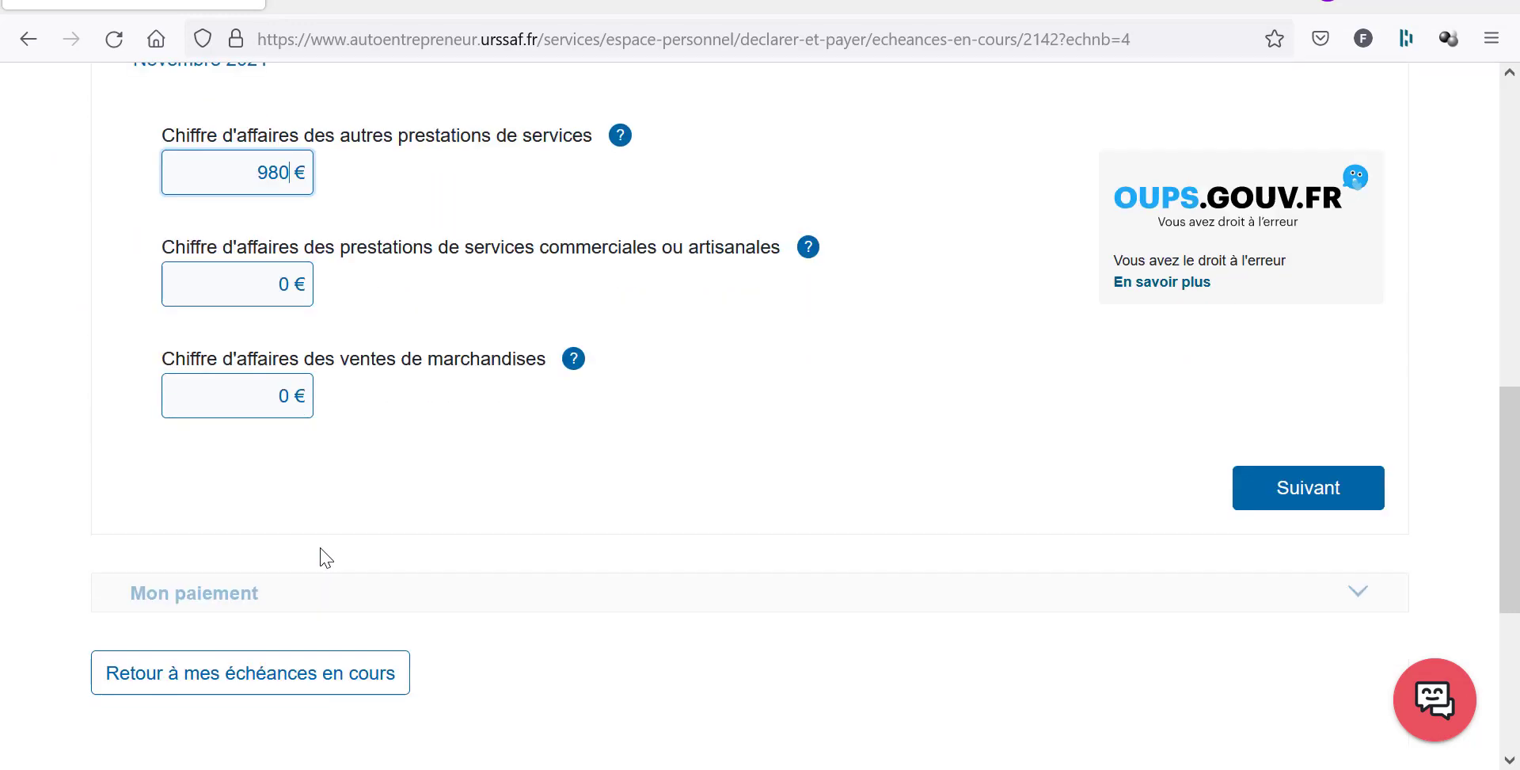
click(1324, 490)
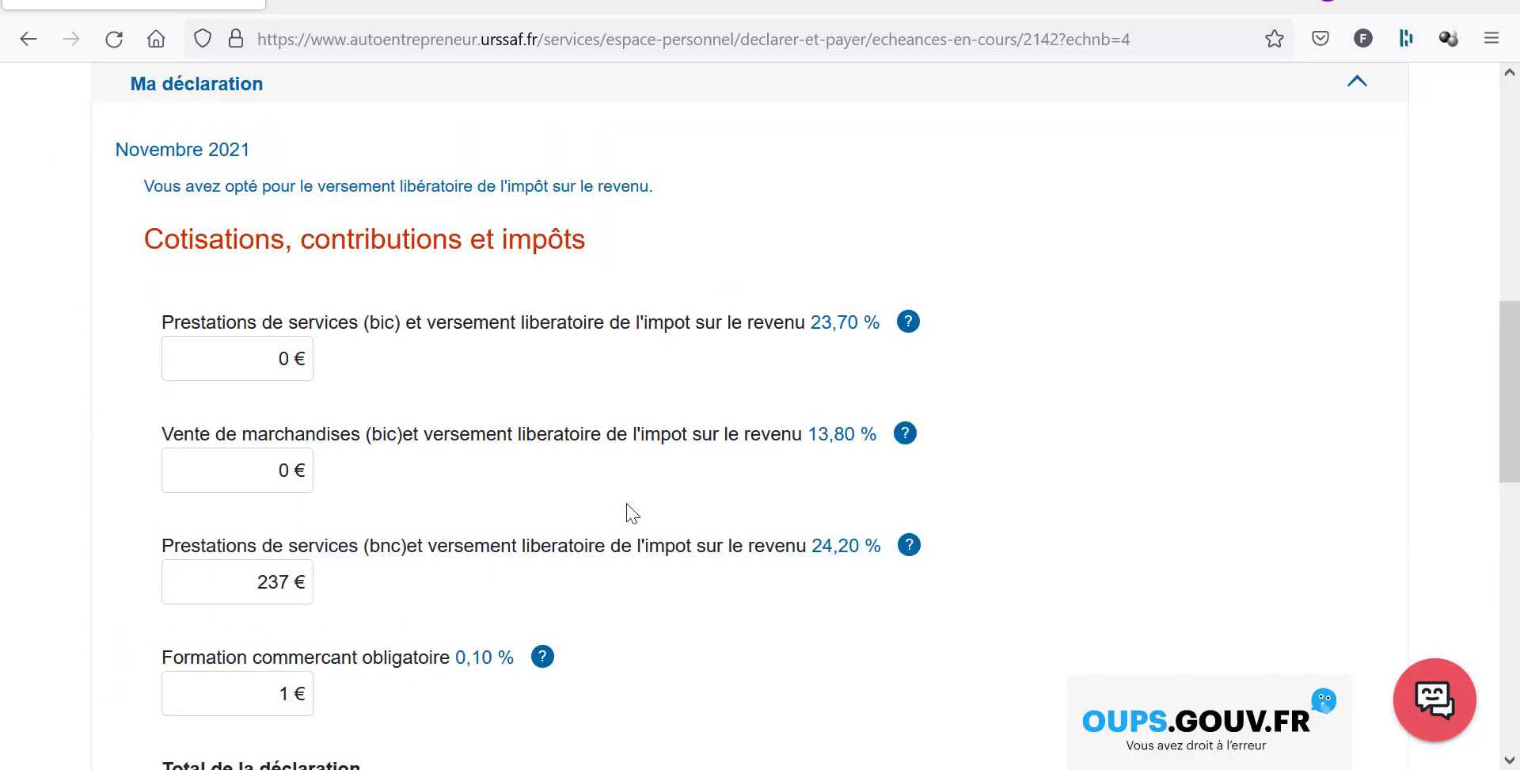
Validate and confirm the 238 € November declaration, then return to the deadlines list.
scroll(631, 513, down, 10)
scroll(626, 515, up, 2)
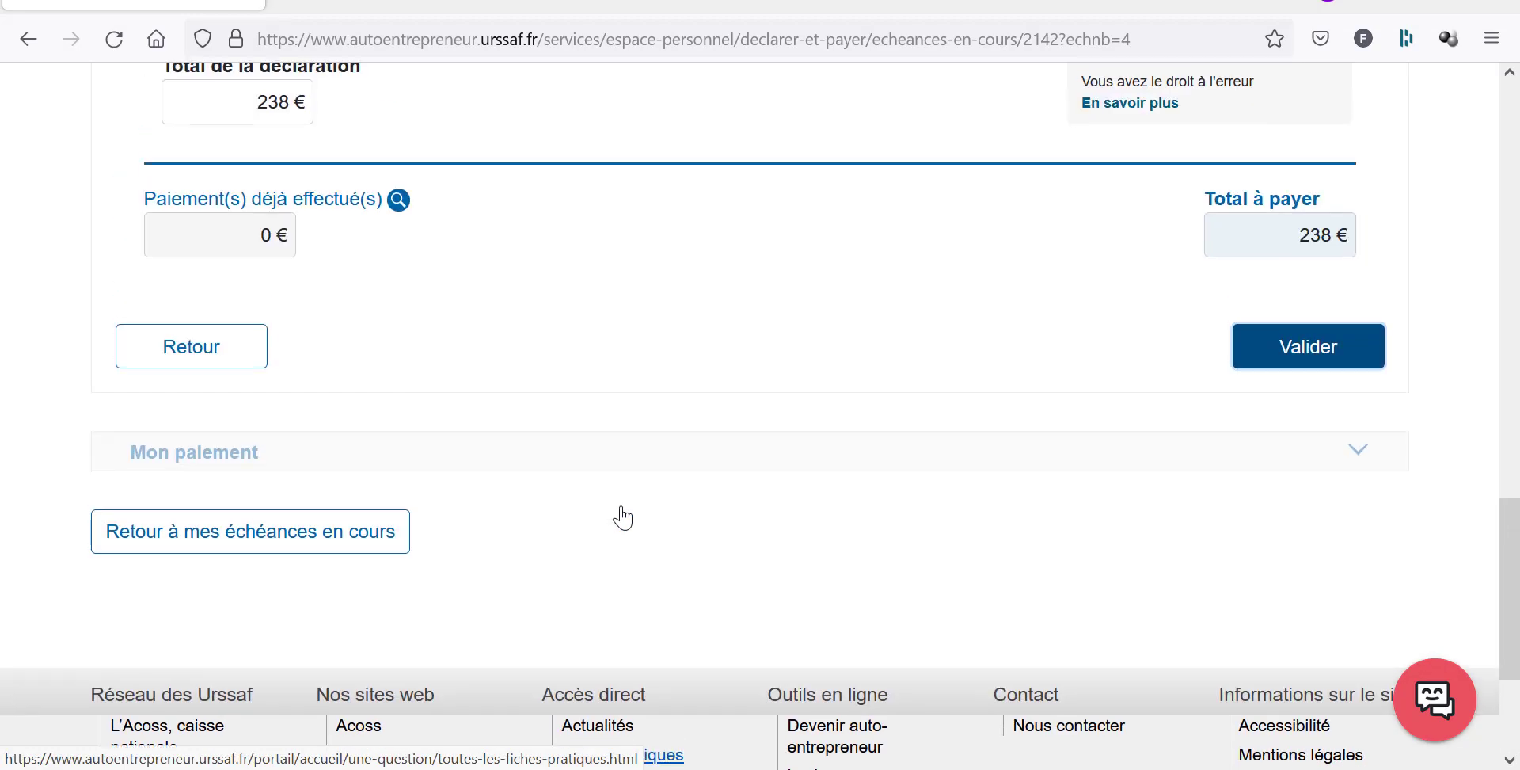
click(1281, 348)
click(941, 500)
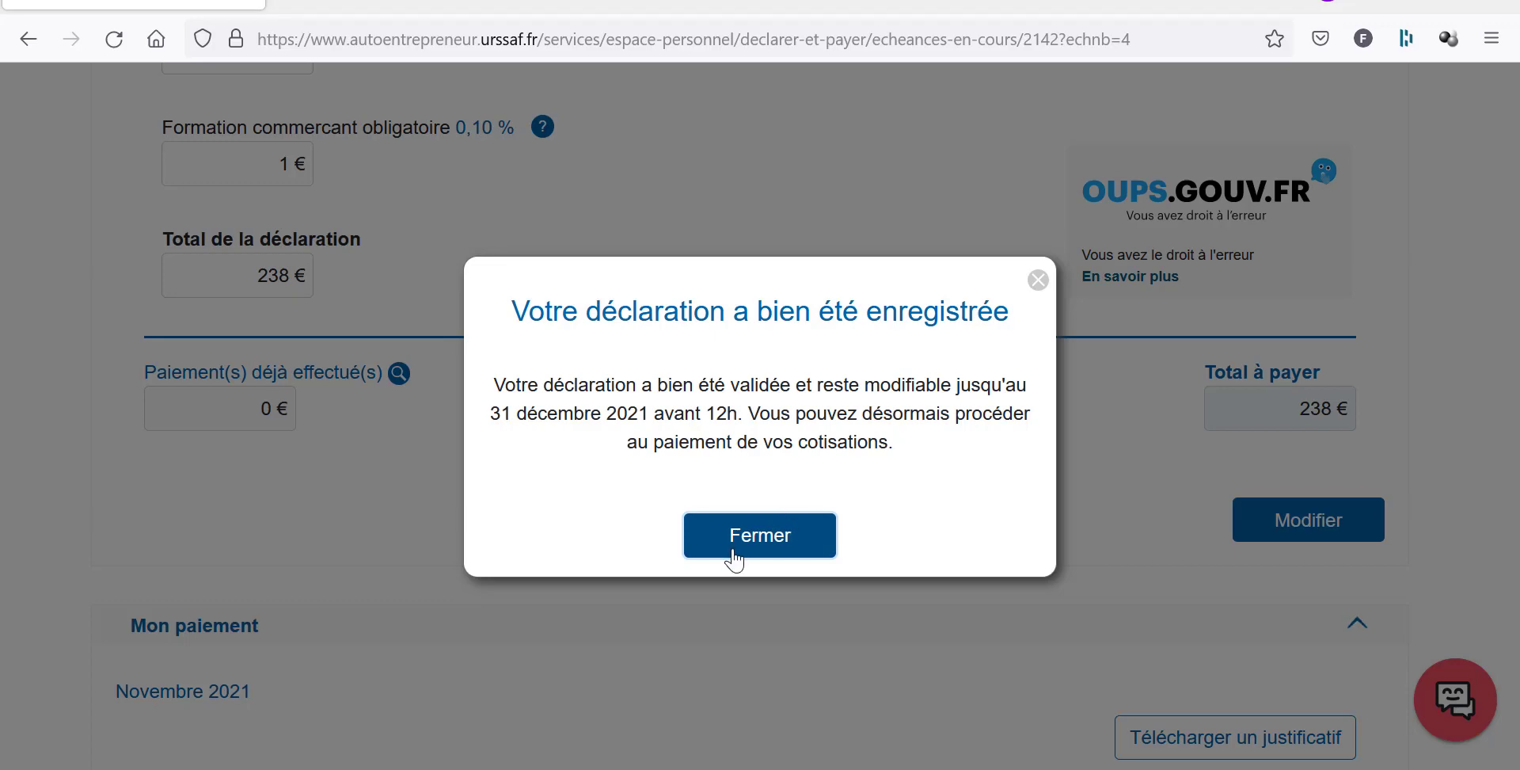
click(732, 554)
scroll(679, 570, down, 20)
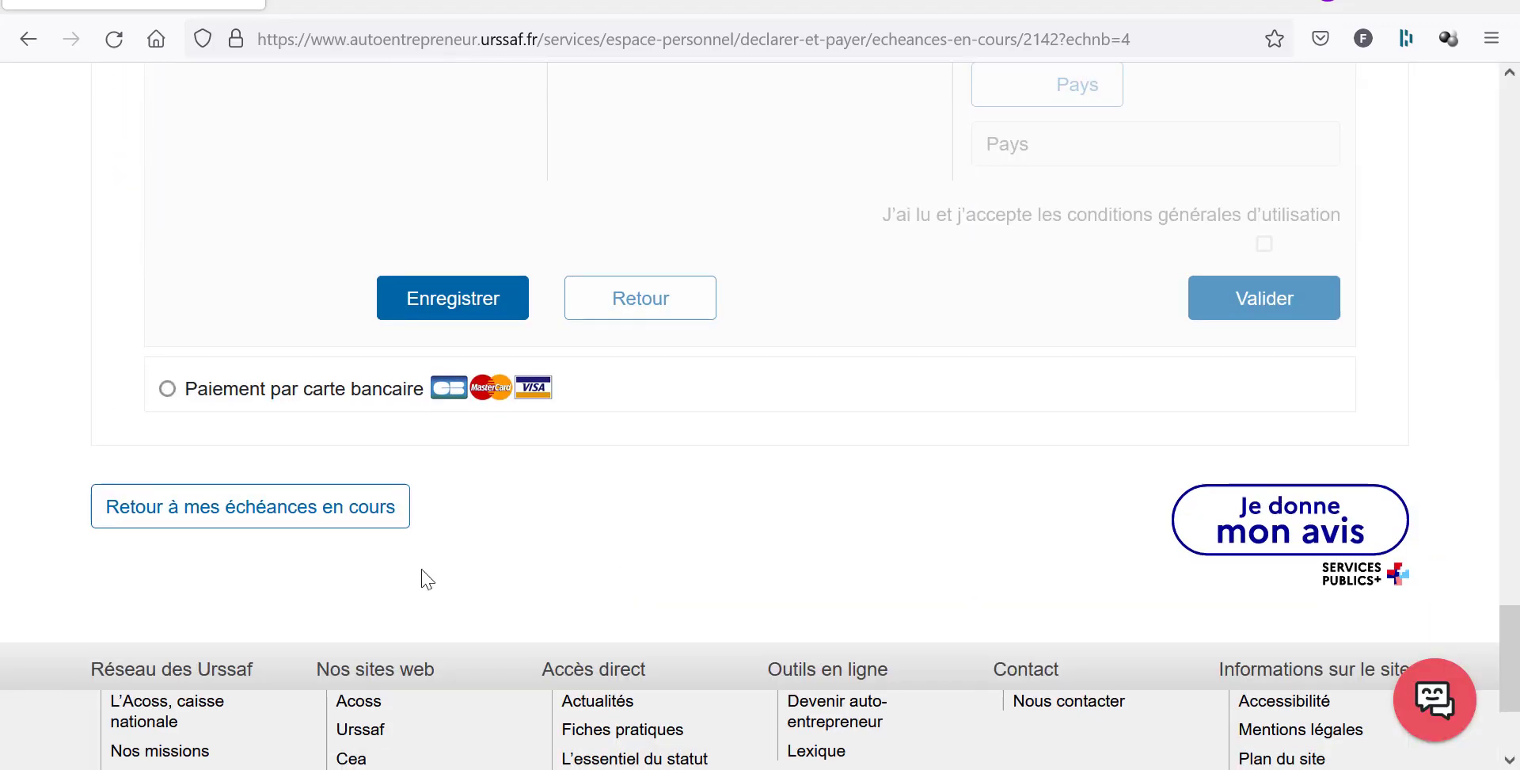
click(364, 525)
Review the November 2021–January 2022 opening and due dates in Calendrier des échéances, then go back.
click(662, 252)
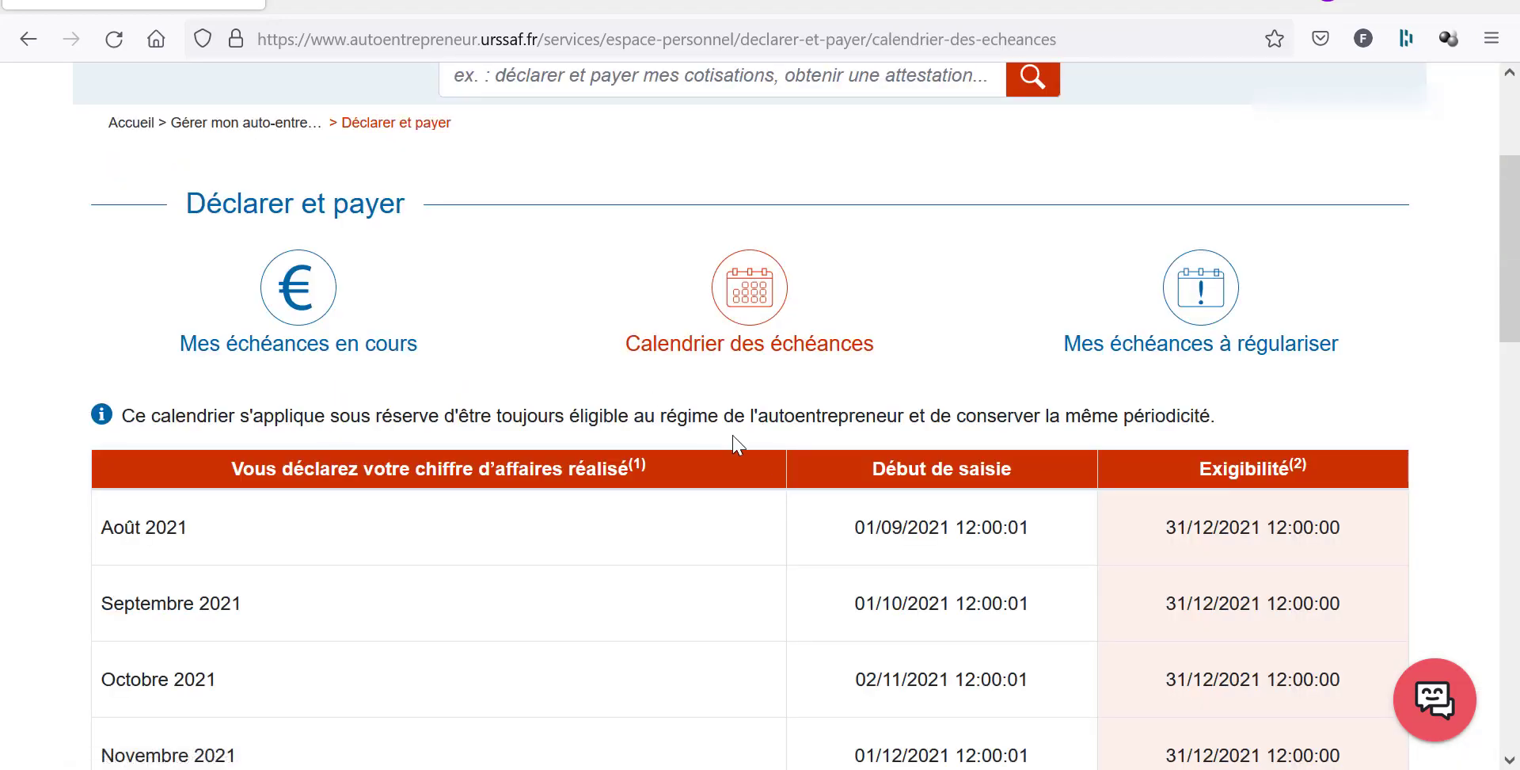
scroll(841, 453, down, 2)
scroll(846, 455, down, 3)
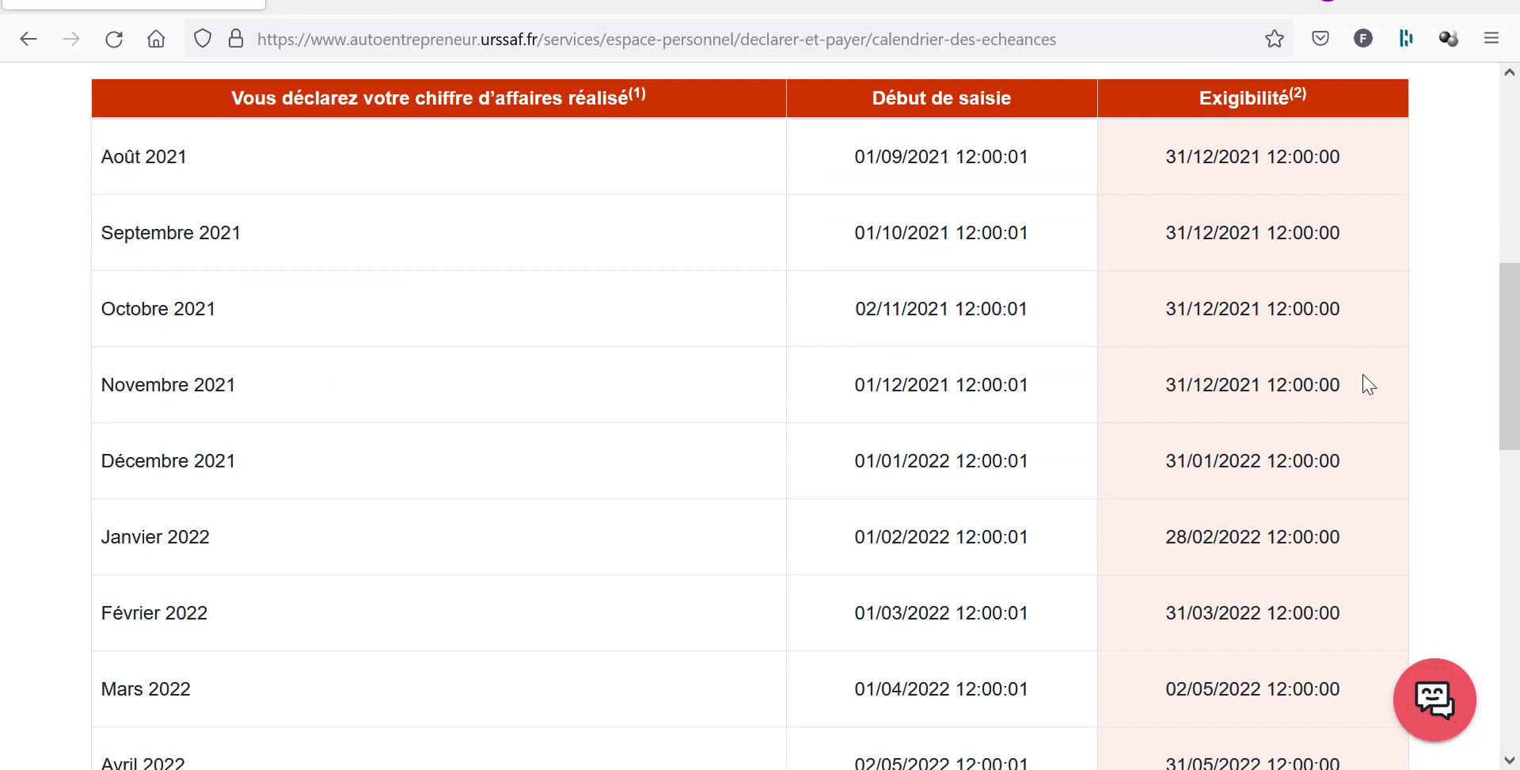
drag(1164, 385, 1343, 385)
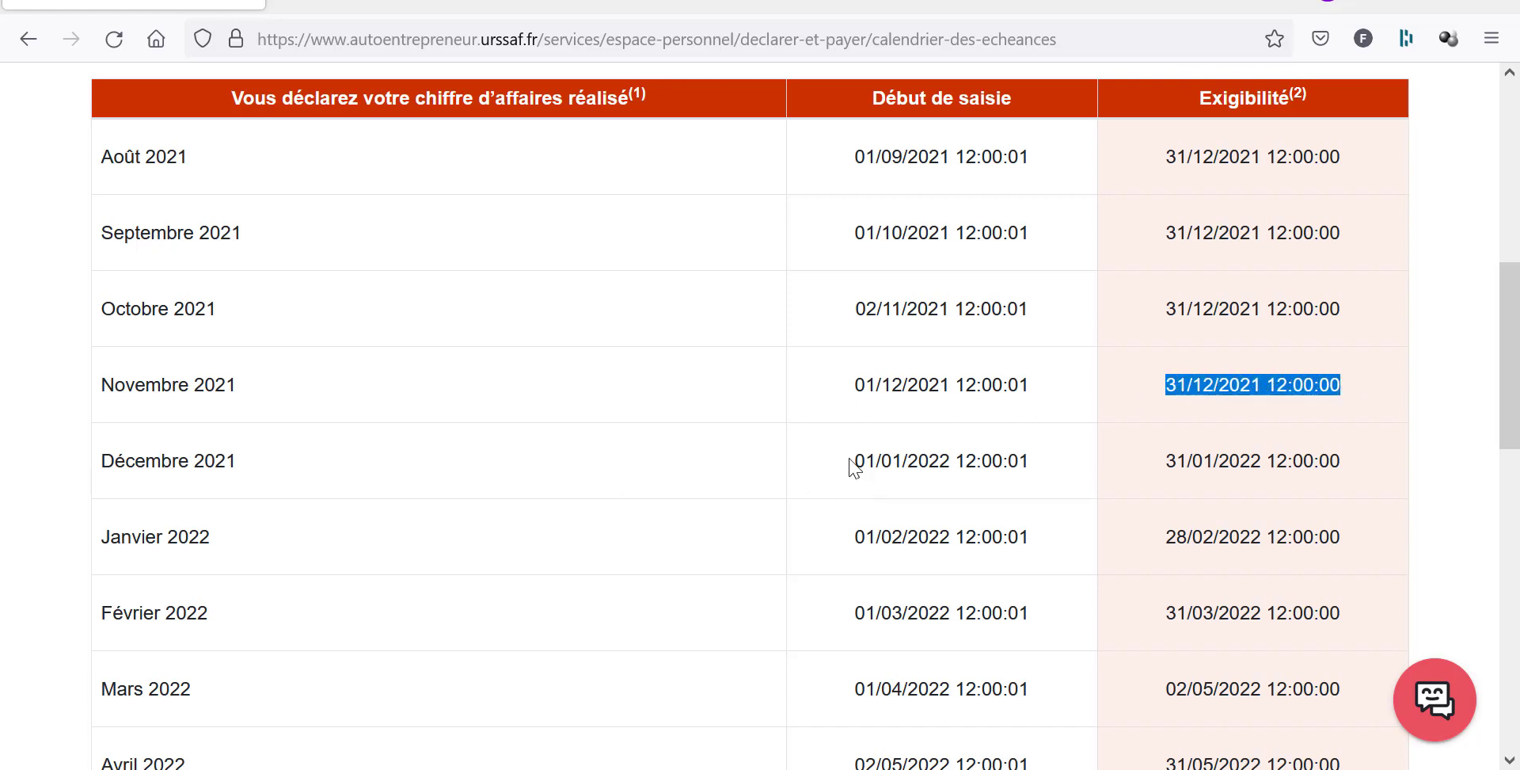
drag(854, 463, 1017, 468)
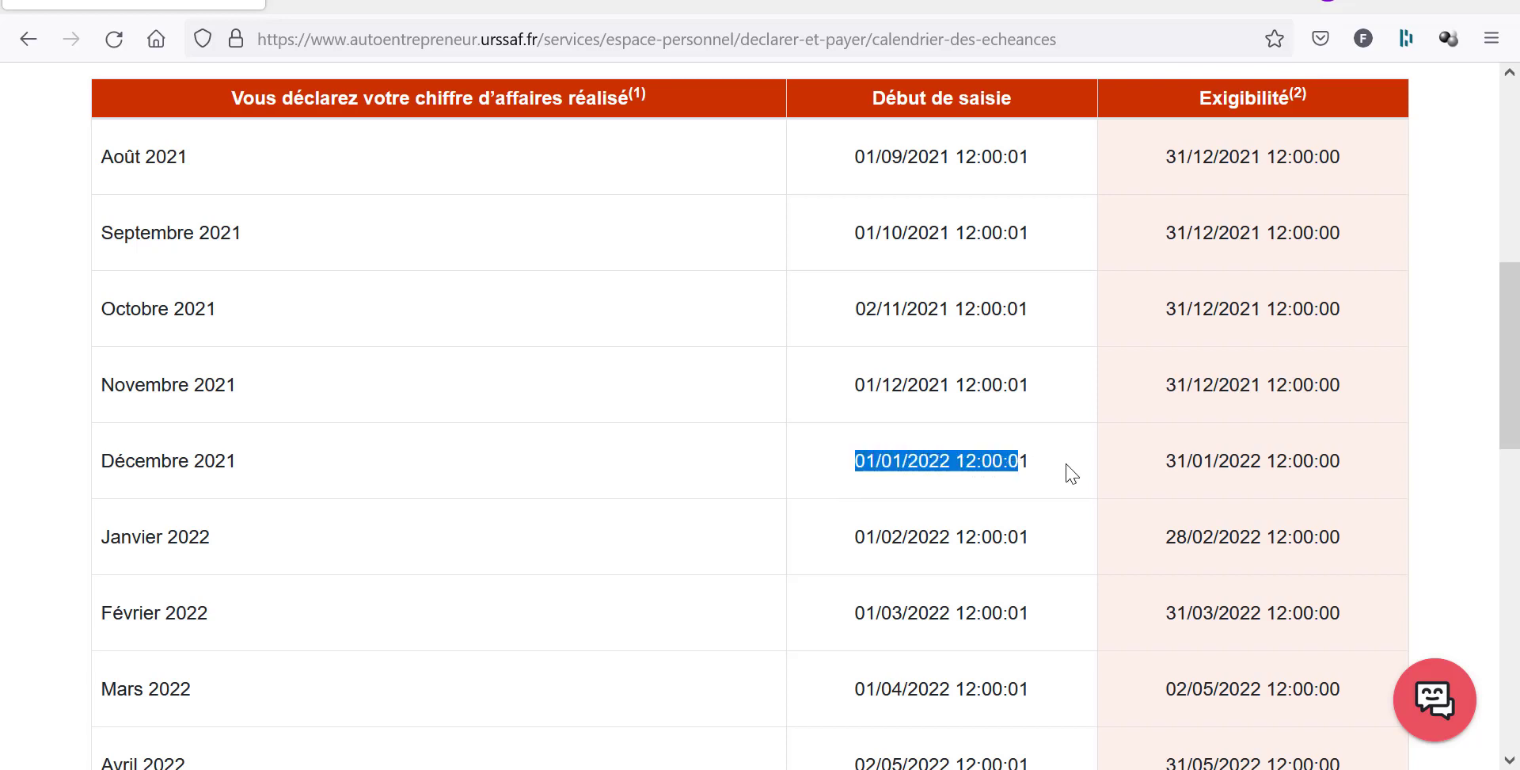
drag(1165, 462, 1181, 459)
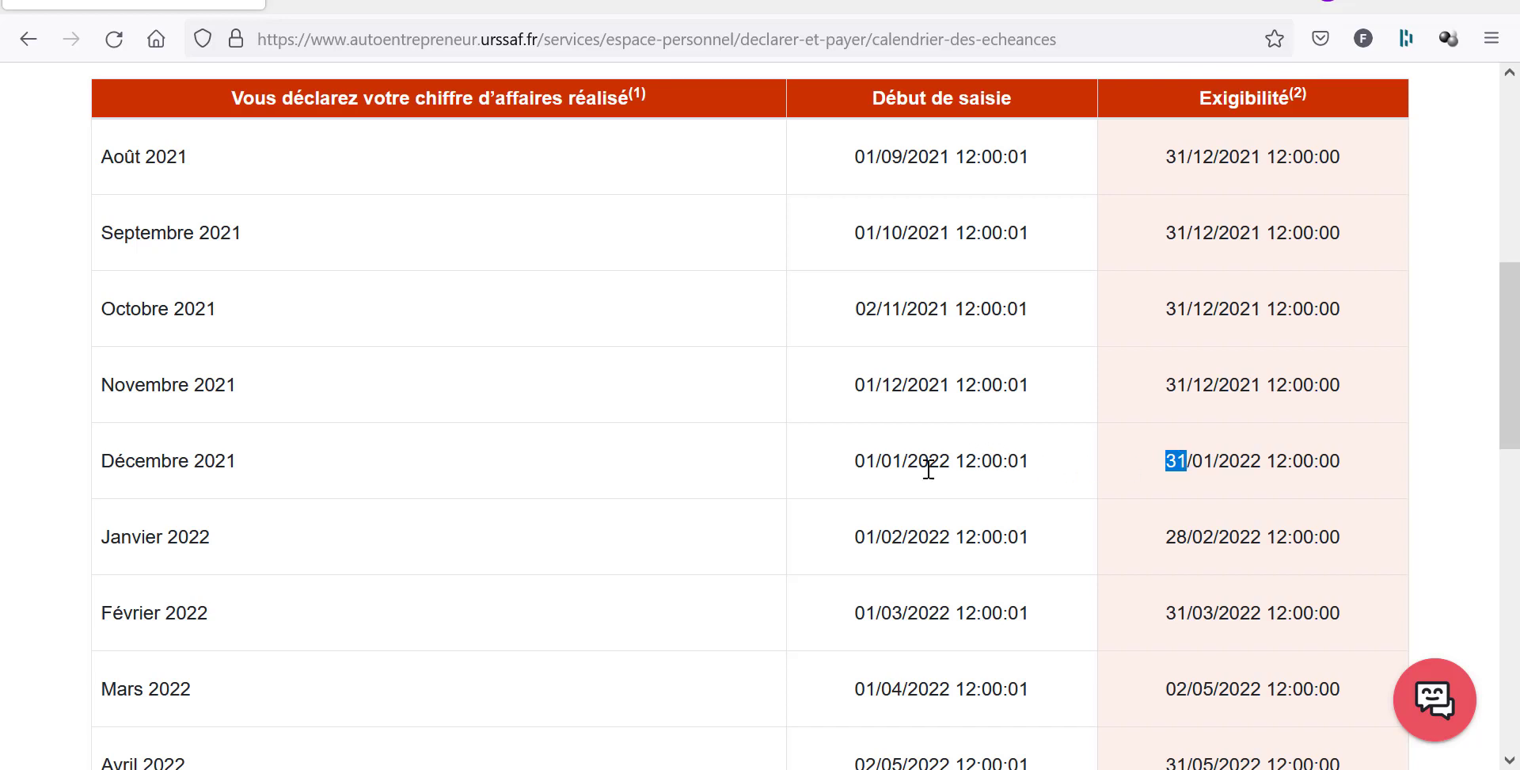
drag(866, 462, 977, 464)
drag(1178, 461, 1312, 460)
drag(855, 536, 955, 537)
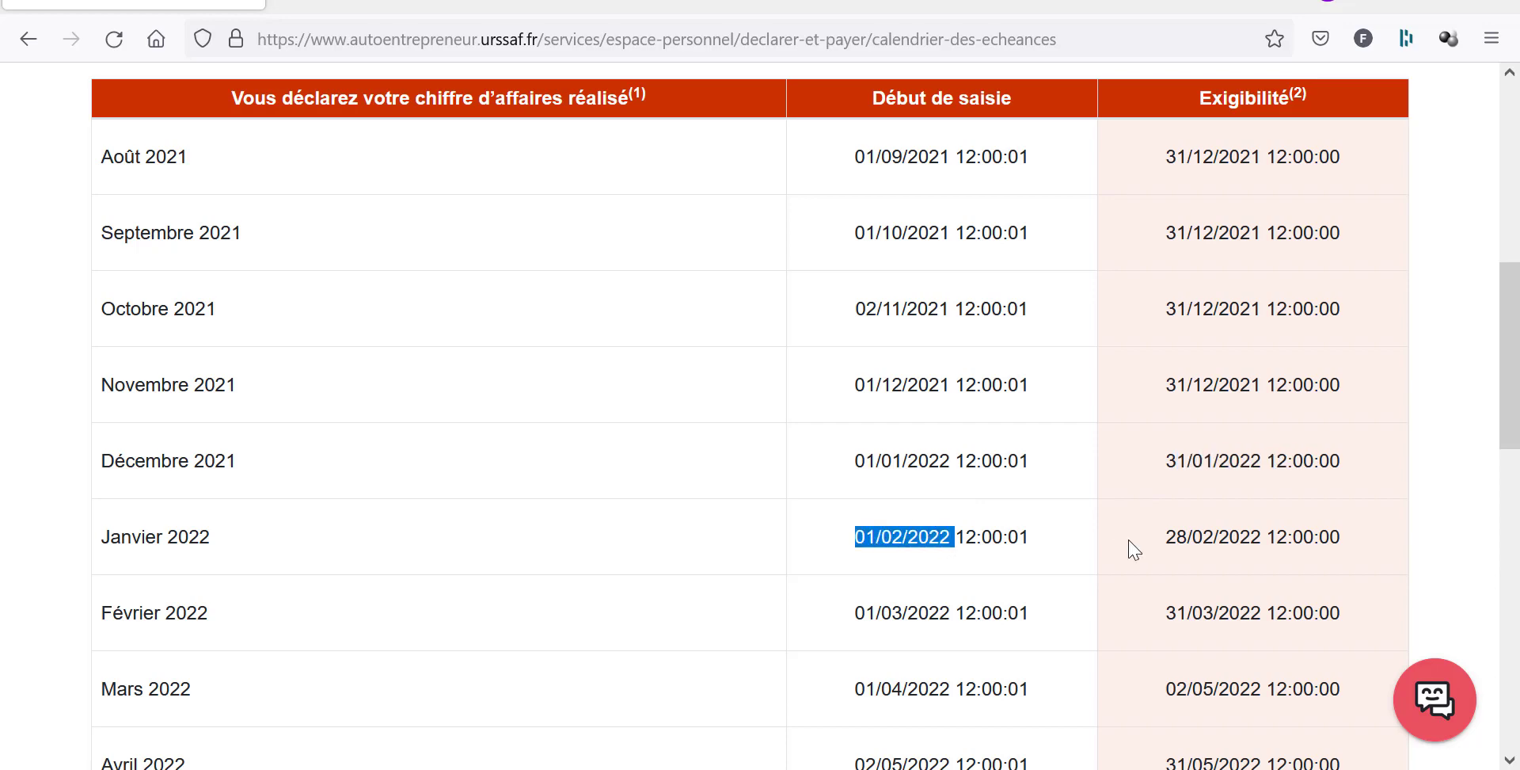
drag(1165, 537, 1330, 532)
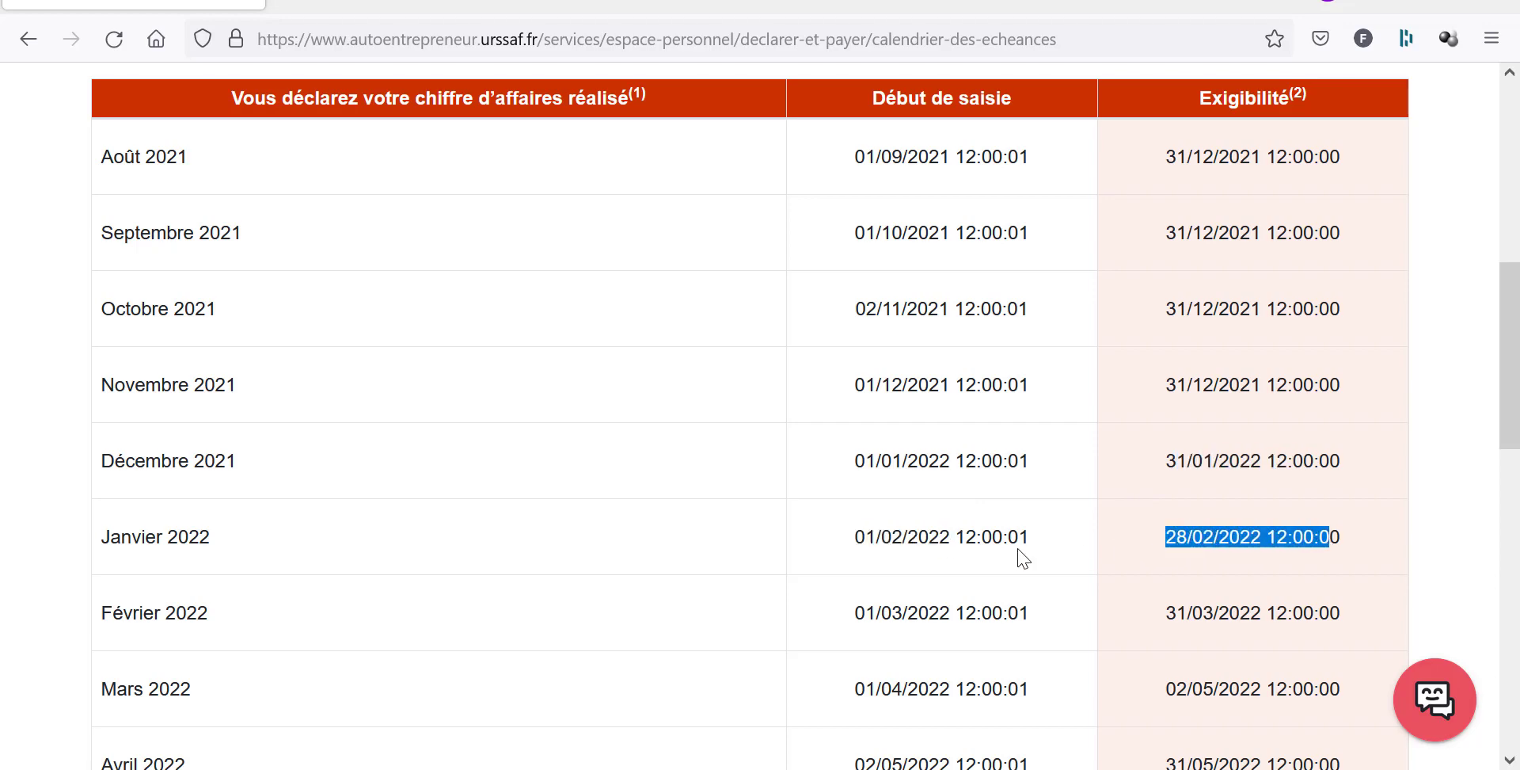
scroll(855, 562, down, 6)
key(alt+Left)
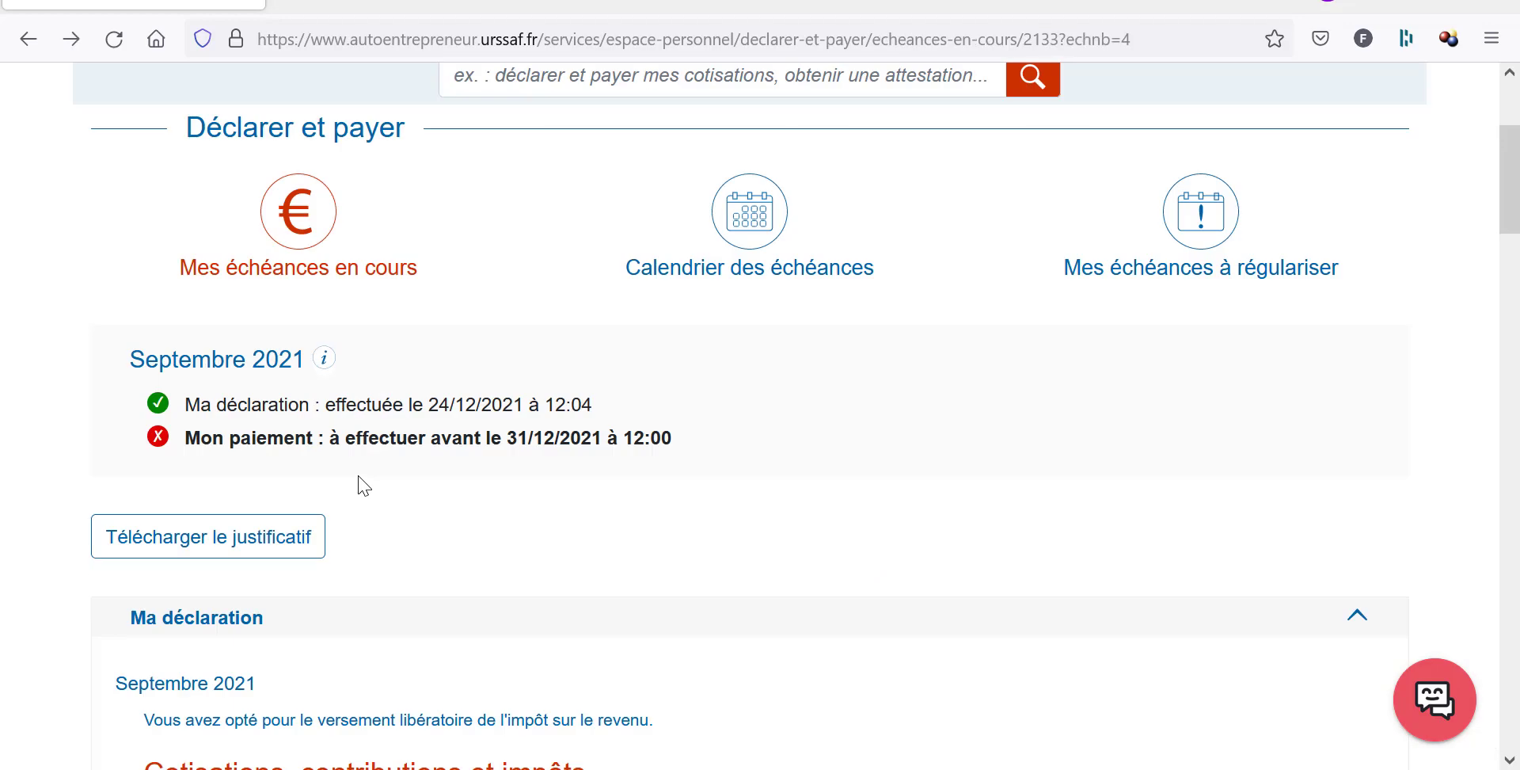
scroll(338, 493, down, 5)
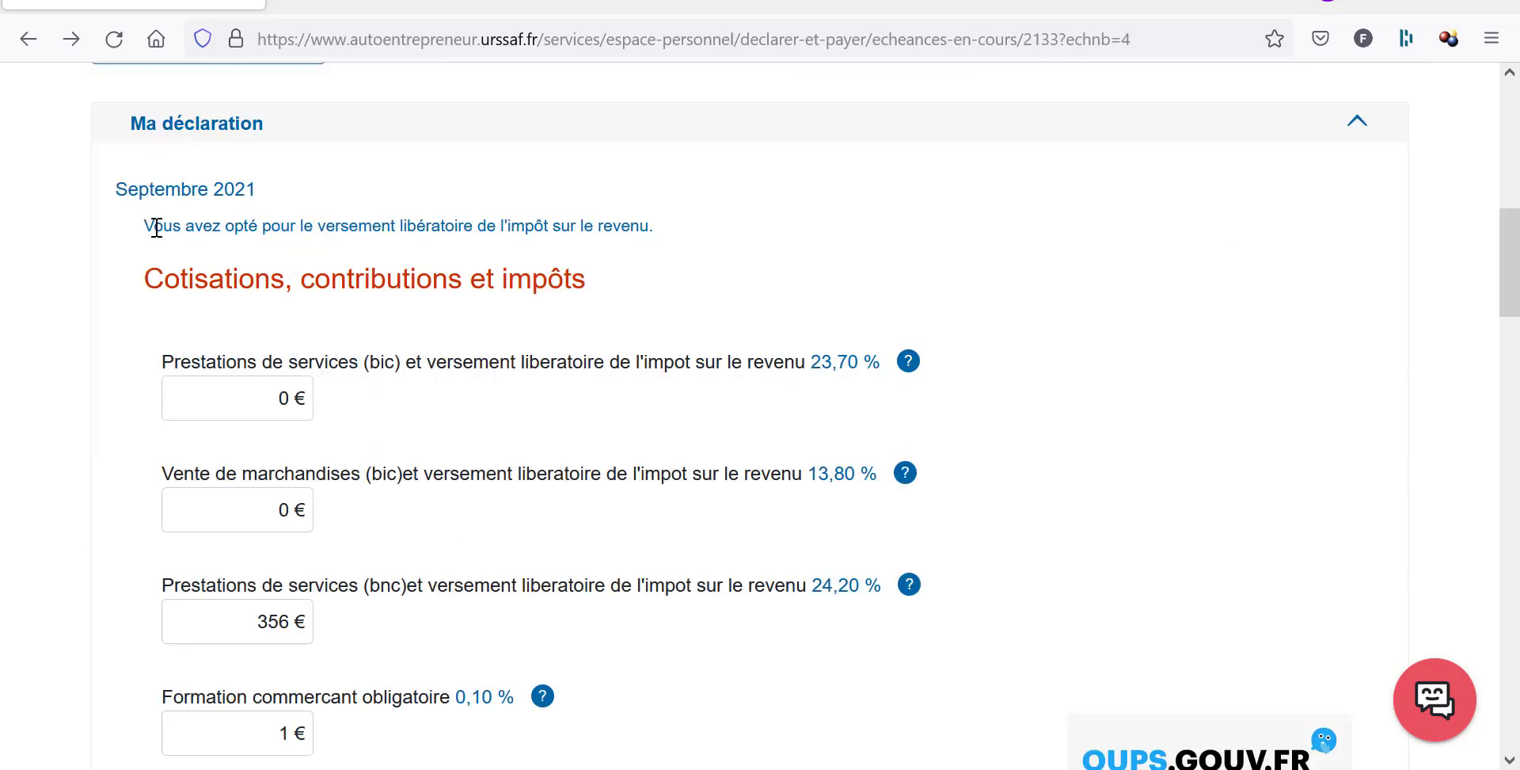
drag(152, 228, 660, 237)
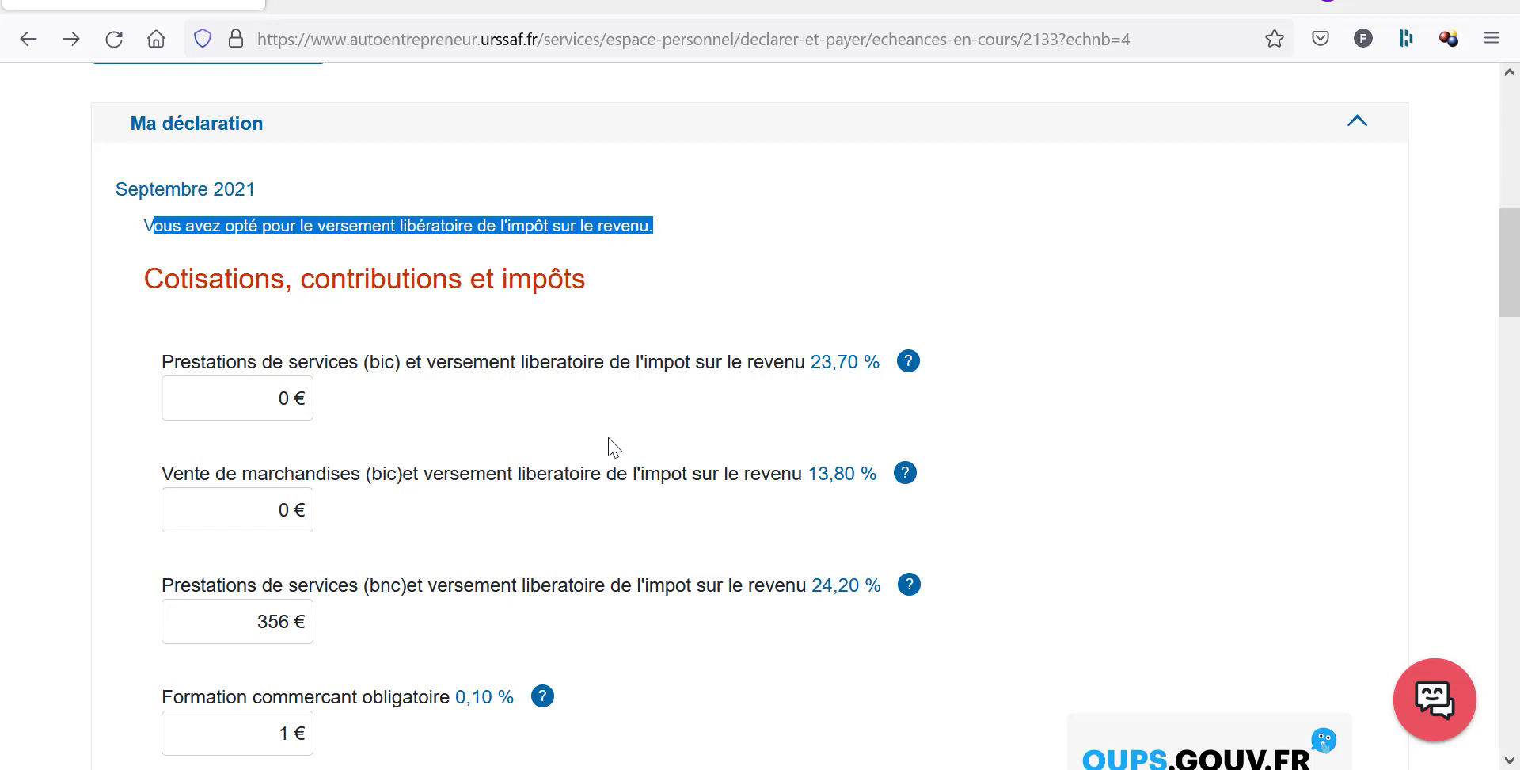
scroll(272, 542, down, 3)
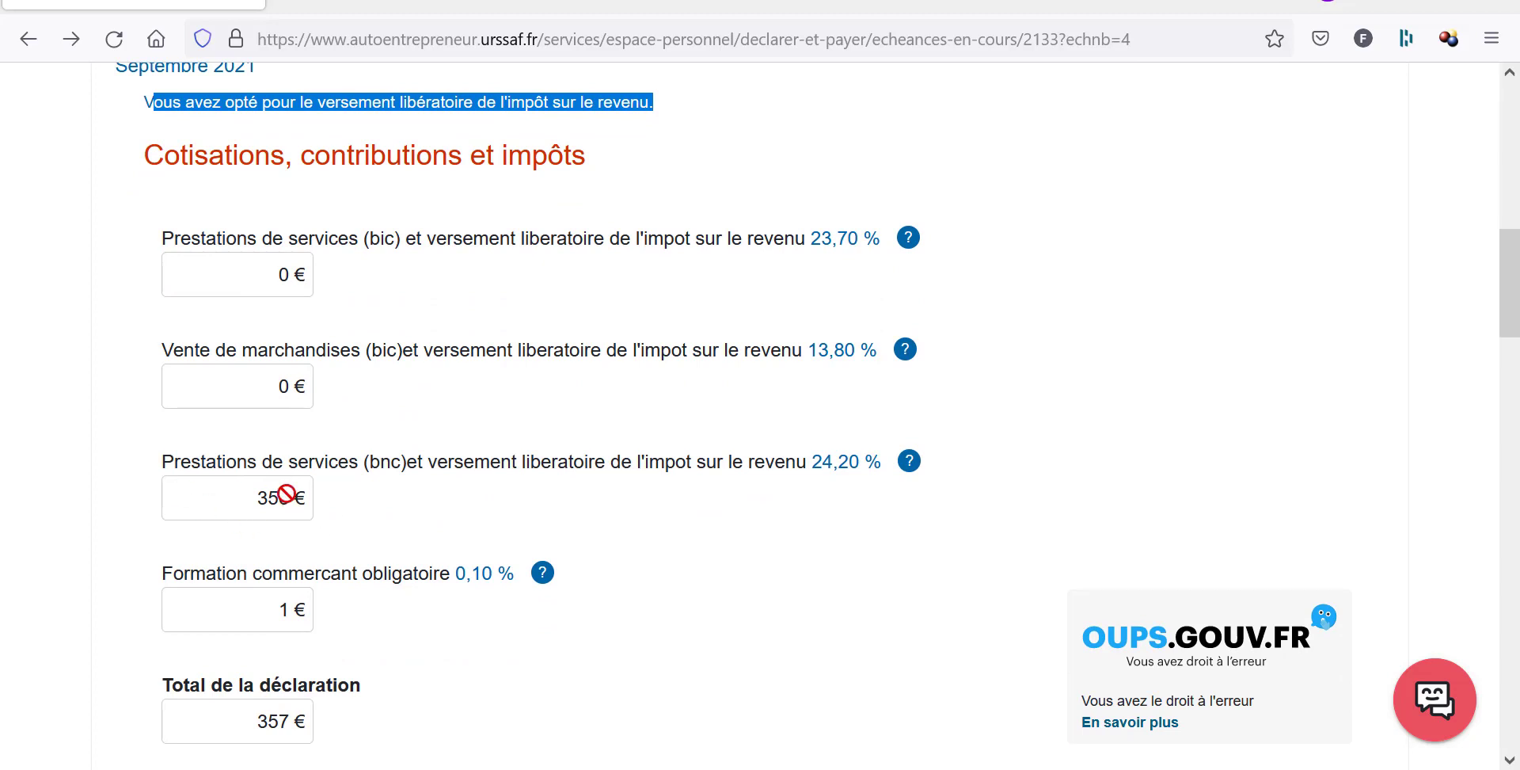
scroll(287, 494, down, 15)
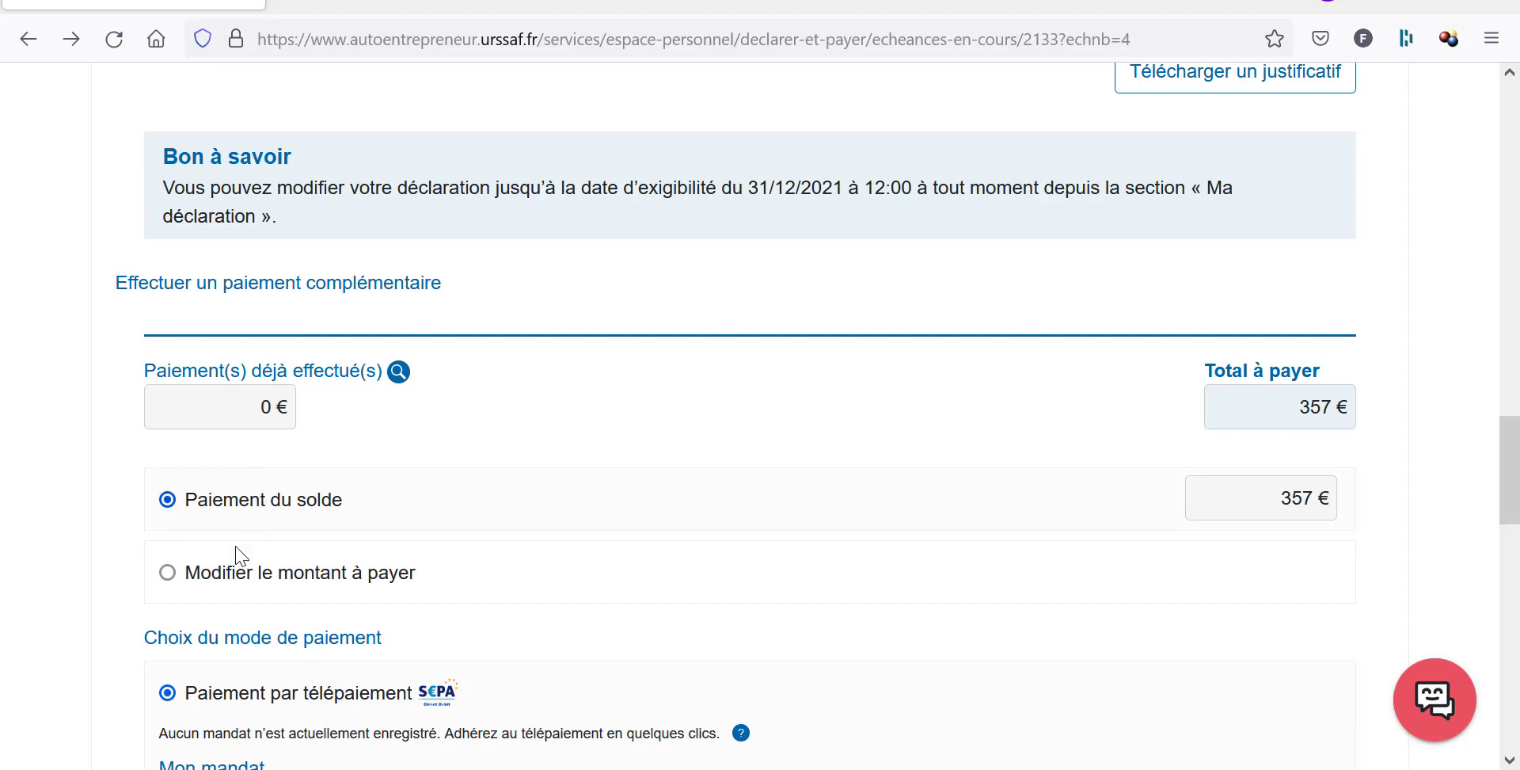
scroll(269, 586, down, 3)
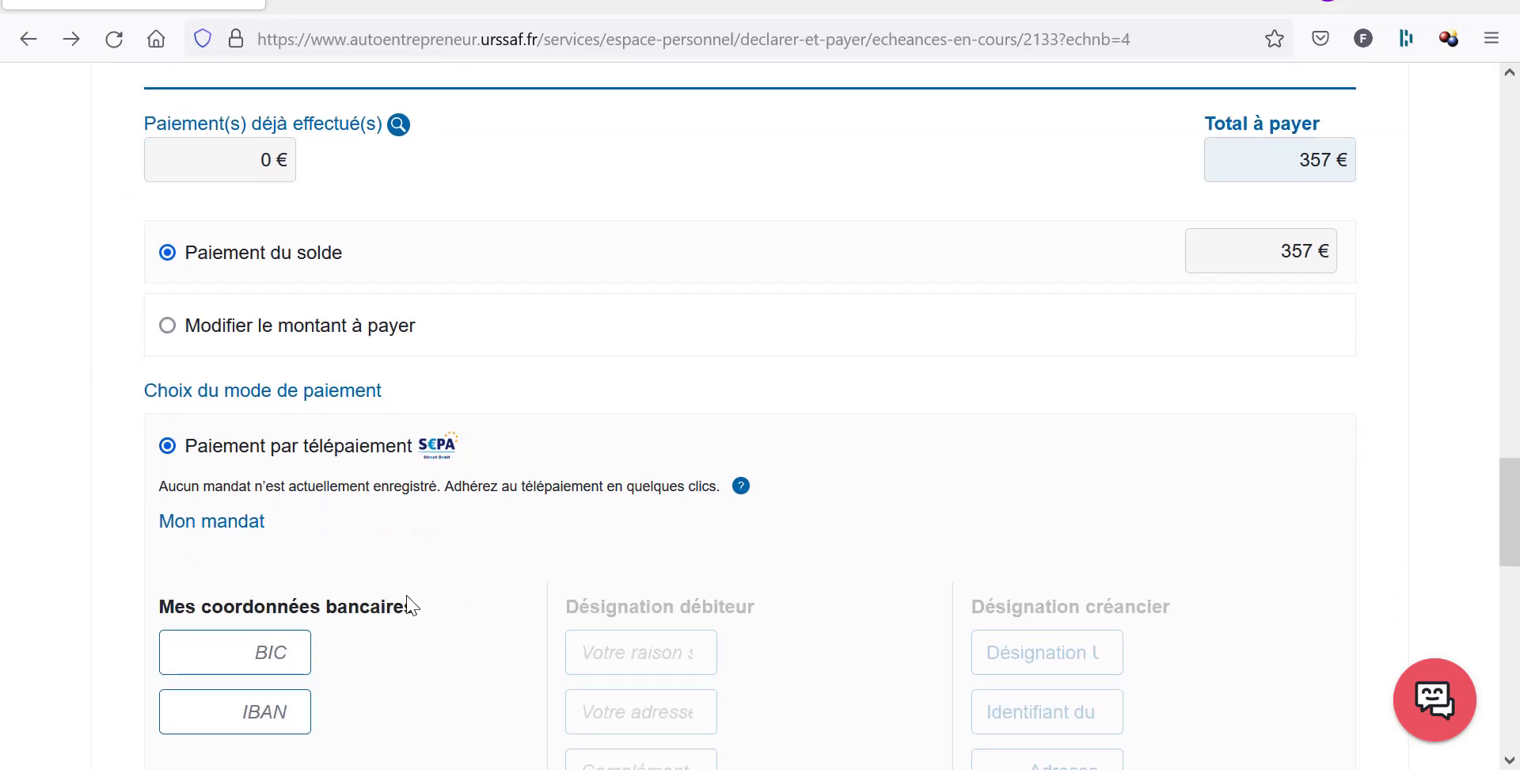
scroll(222, 665, down, 5)
scroll(224, 669, down, 4)
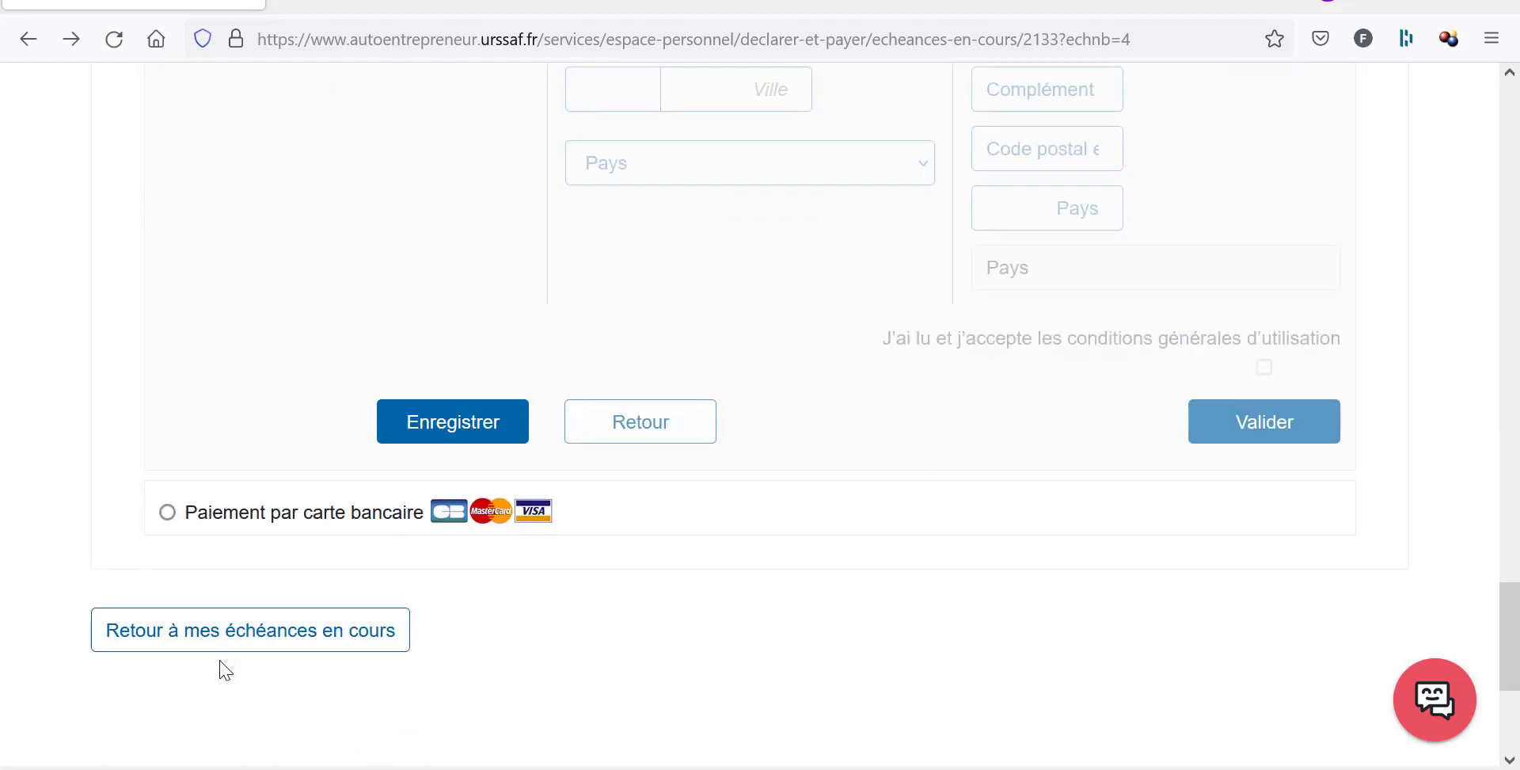
Choose bank-card payment for the 357 € balance and select Mastercard.
click(167, 512)
click(776, 608)
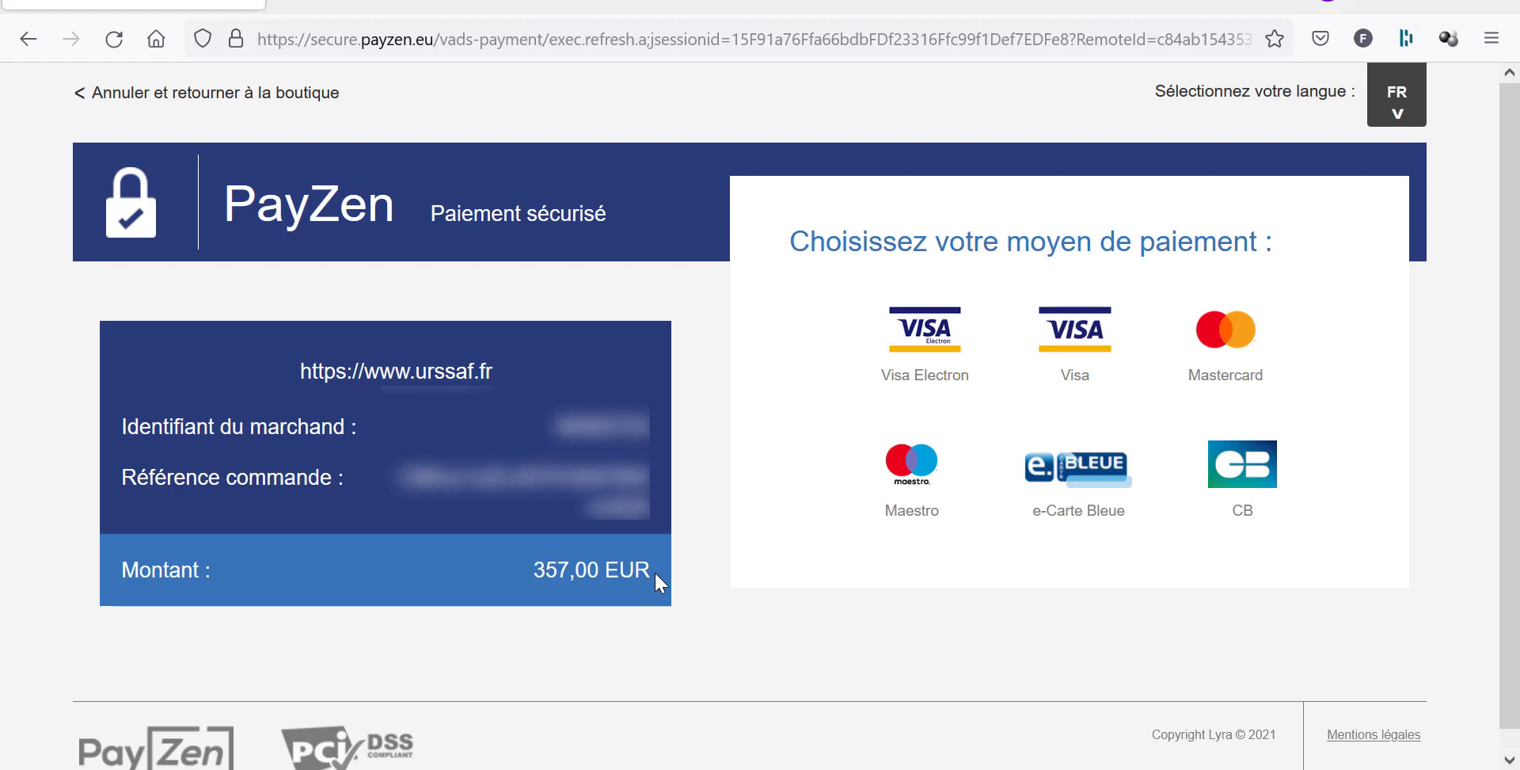
click(1252, 360)
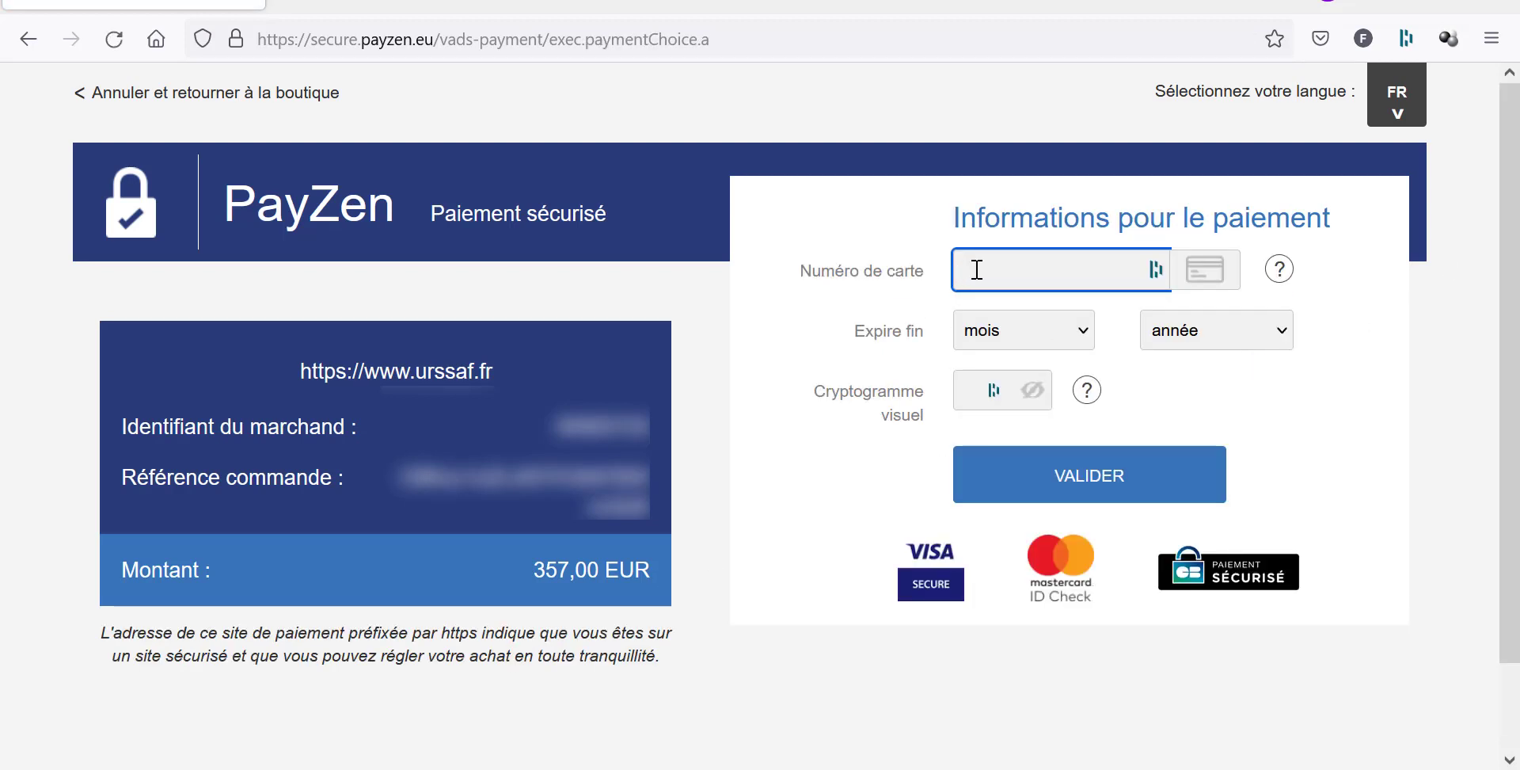
Enter the card number and choose the card's expiry month and year.
click(977, 270)
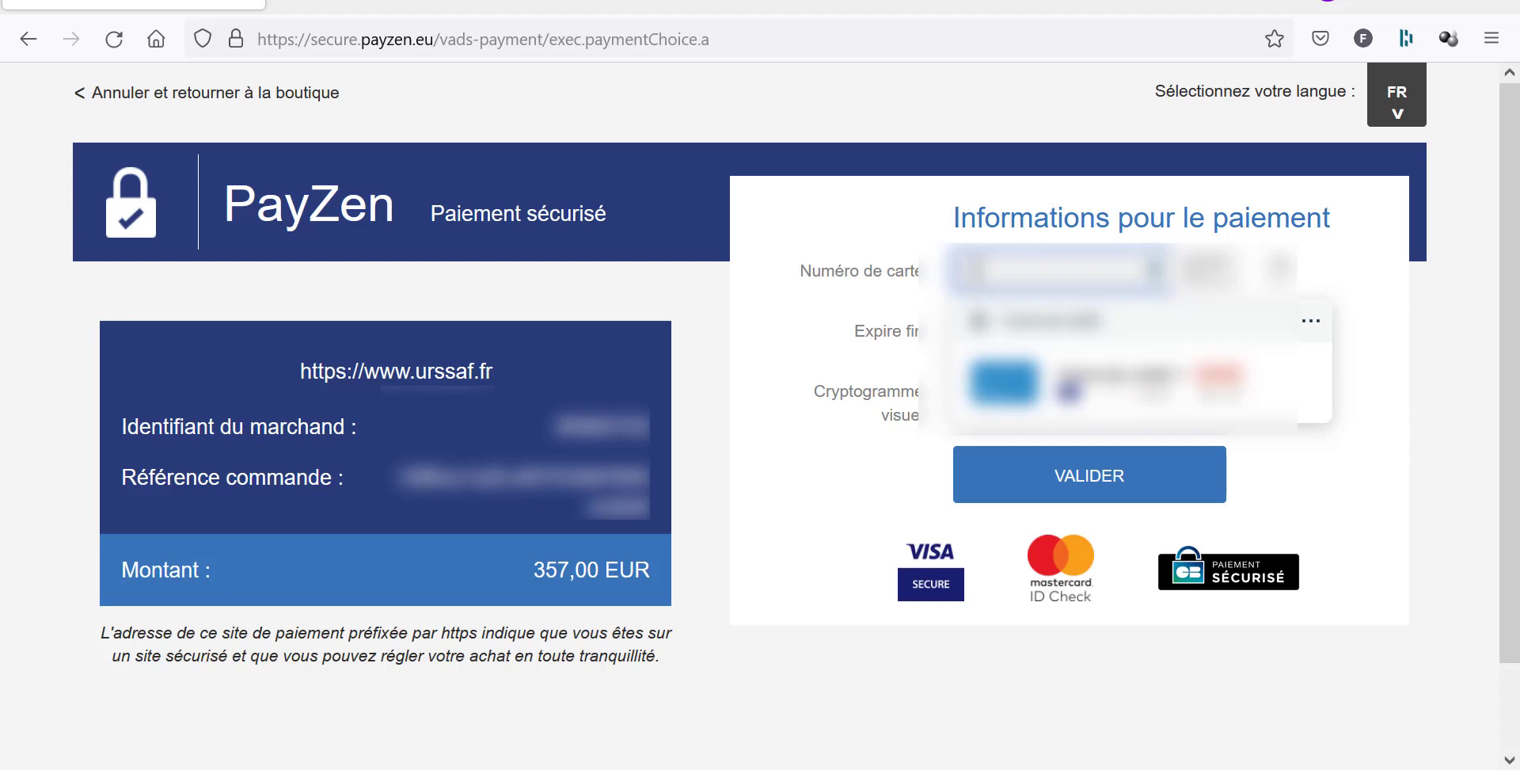
key(Escape)
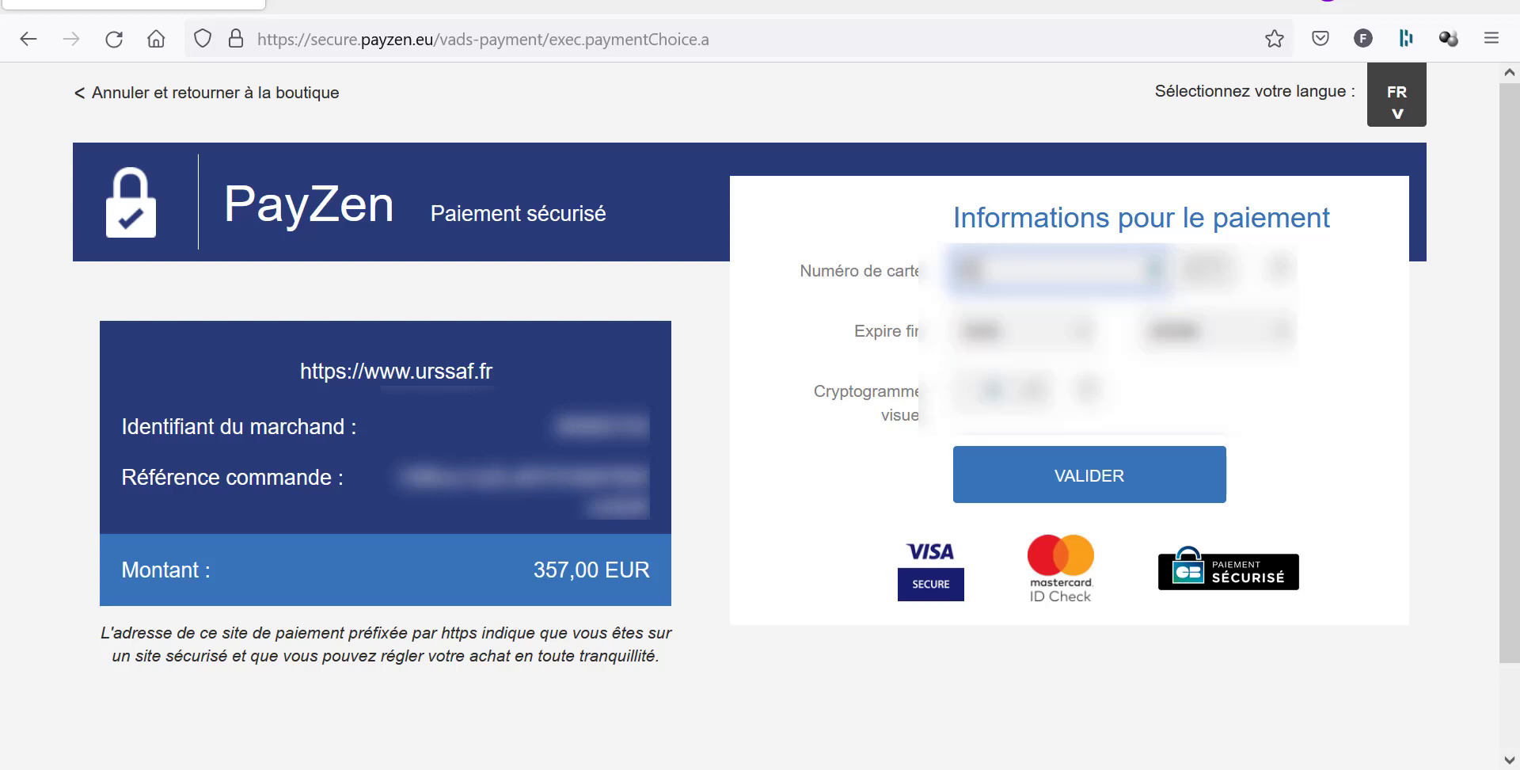
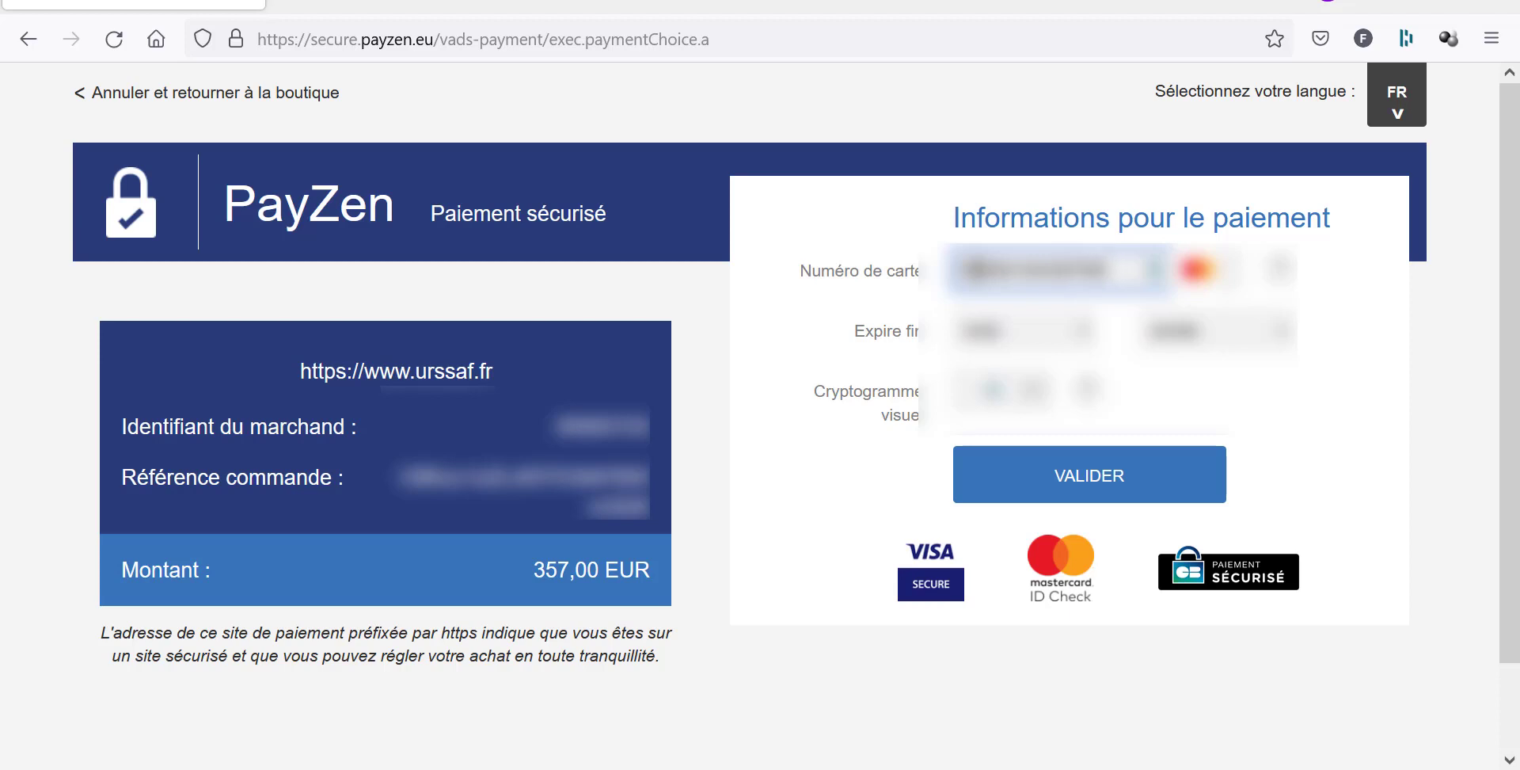
click(1040, 337)
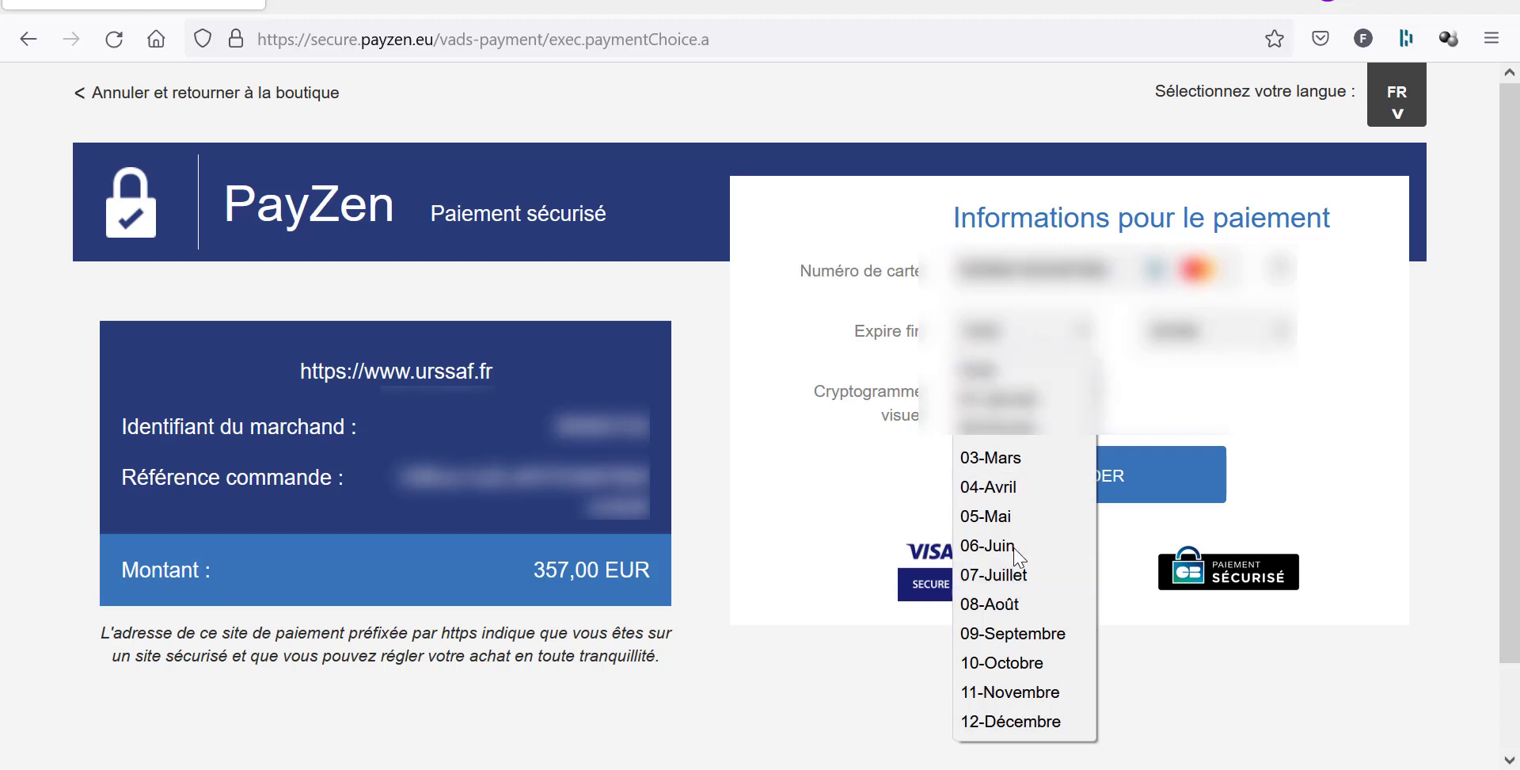
click(1043, 681)
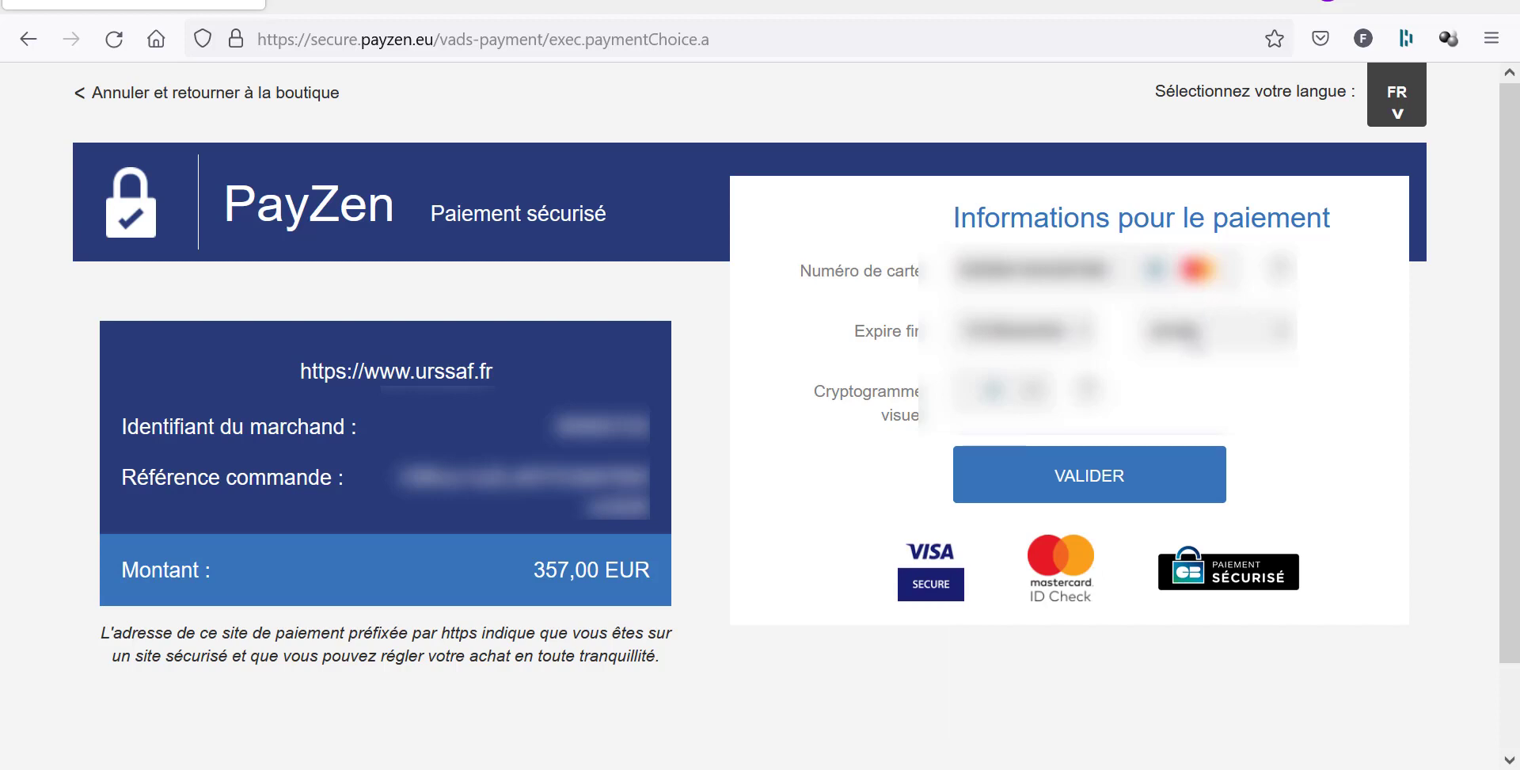
click(1188, 339)
click(1107, 265)
drag(987, 272, 916, 258)
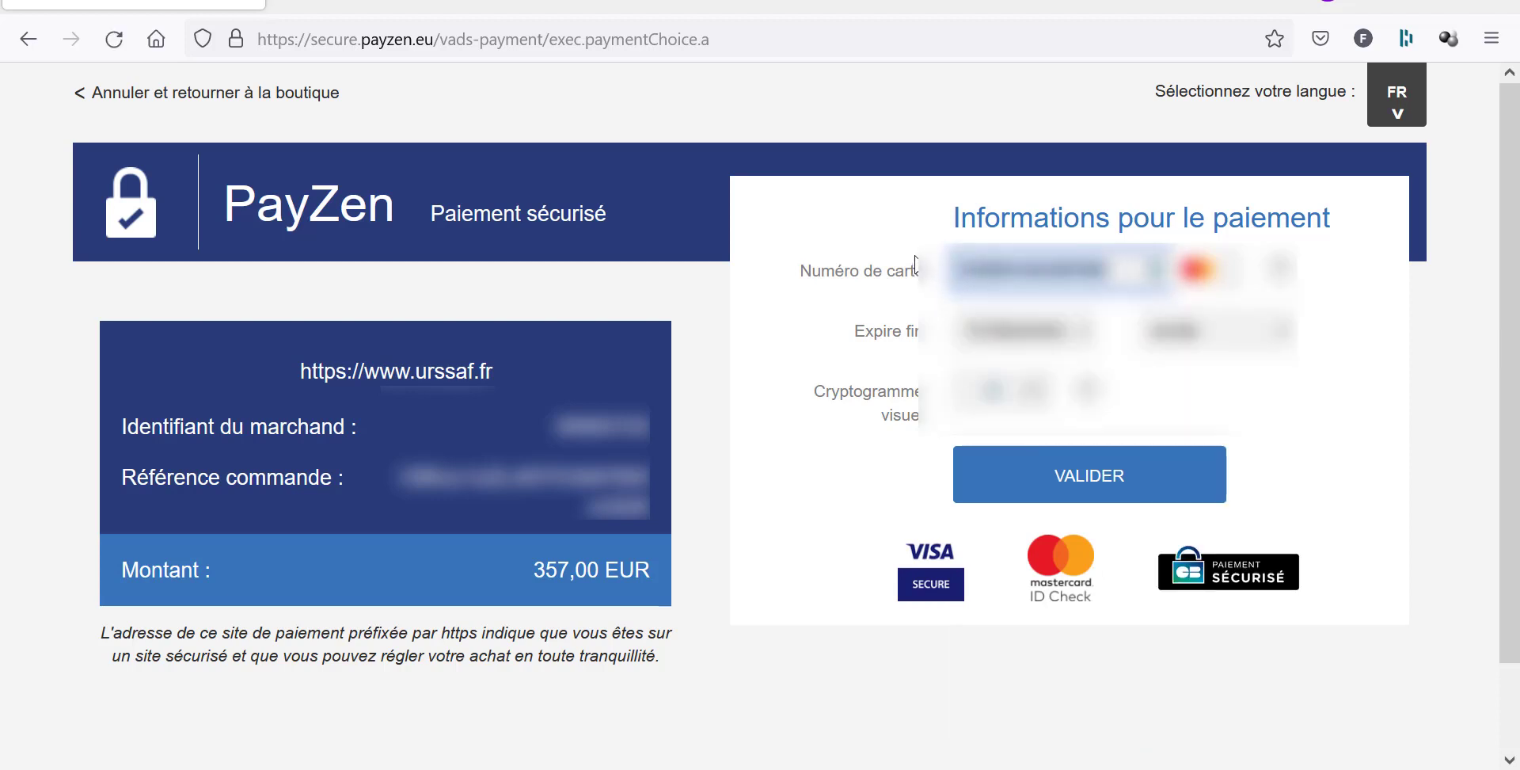
click(1180, 339)
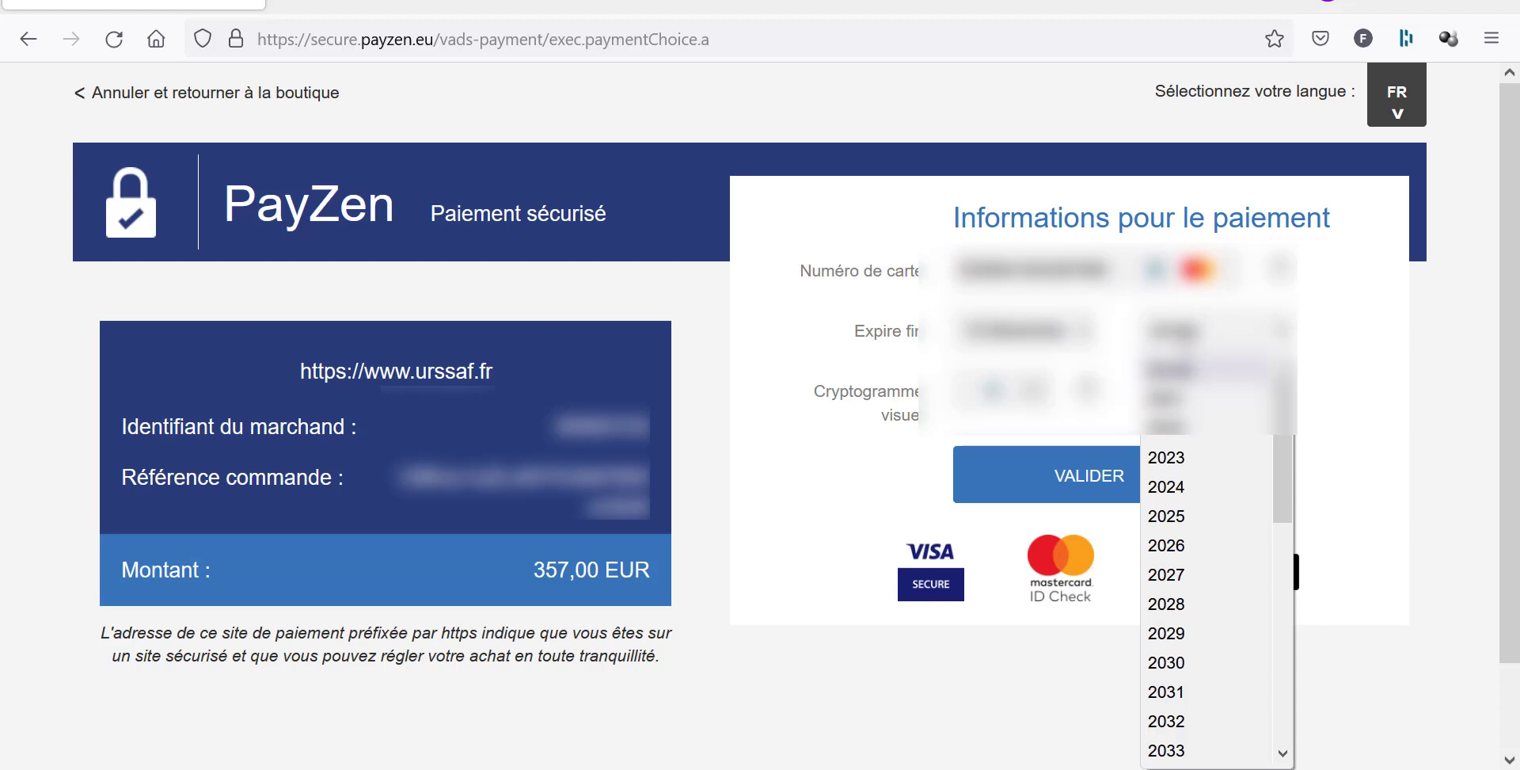
click(1180, 486)
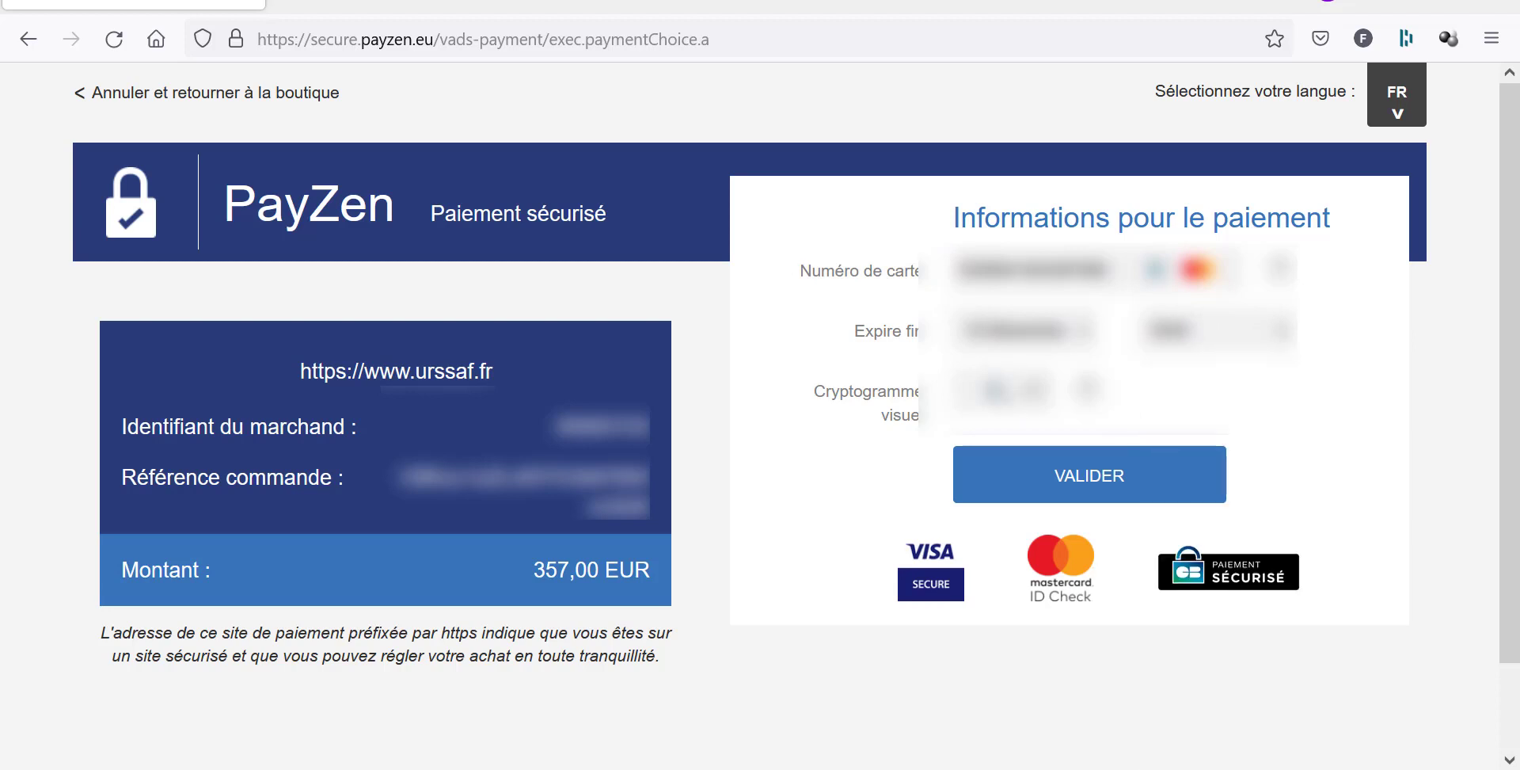
Enter the card security code and request the payment receipt ticket.
click(995, 380)
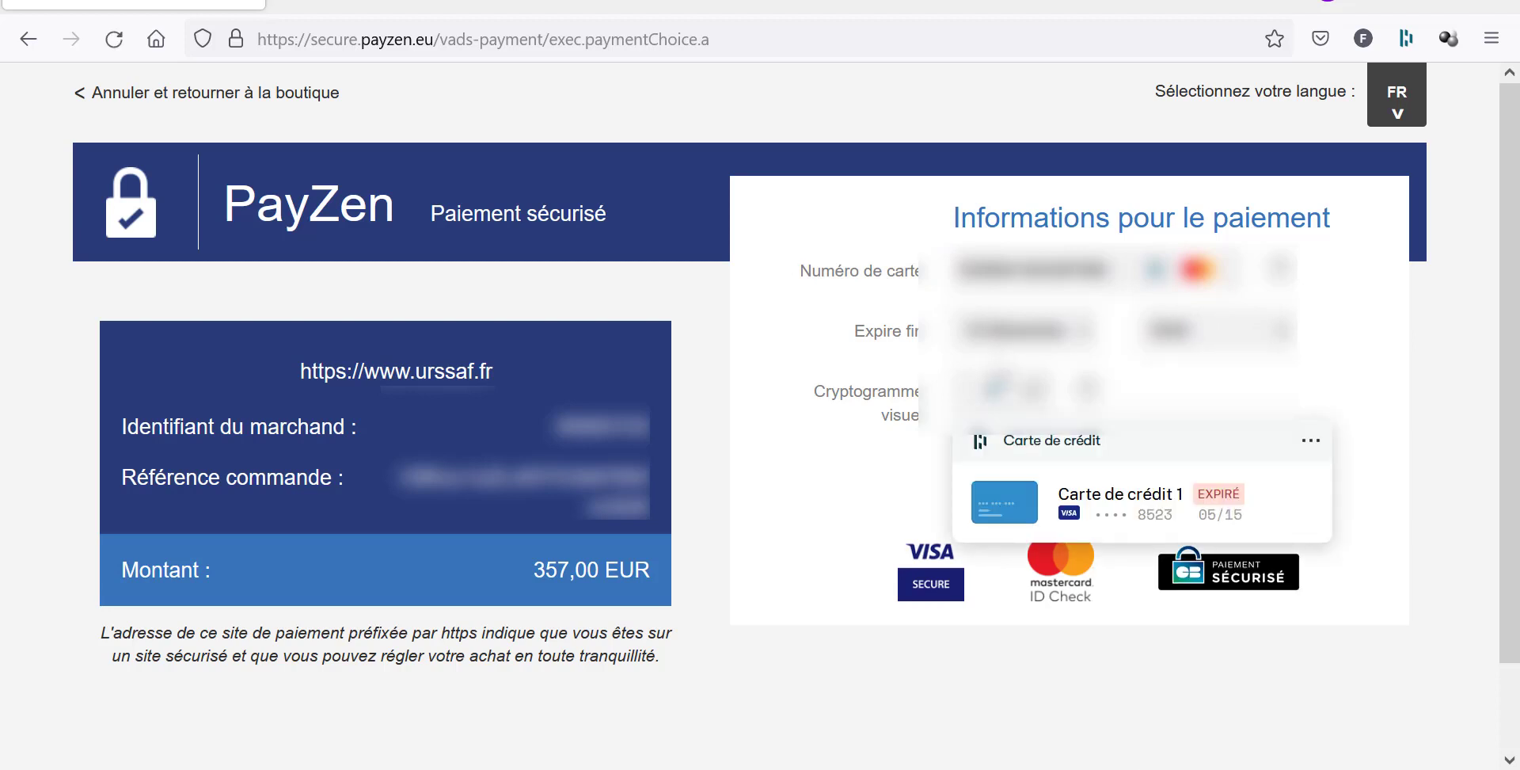
text(*)
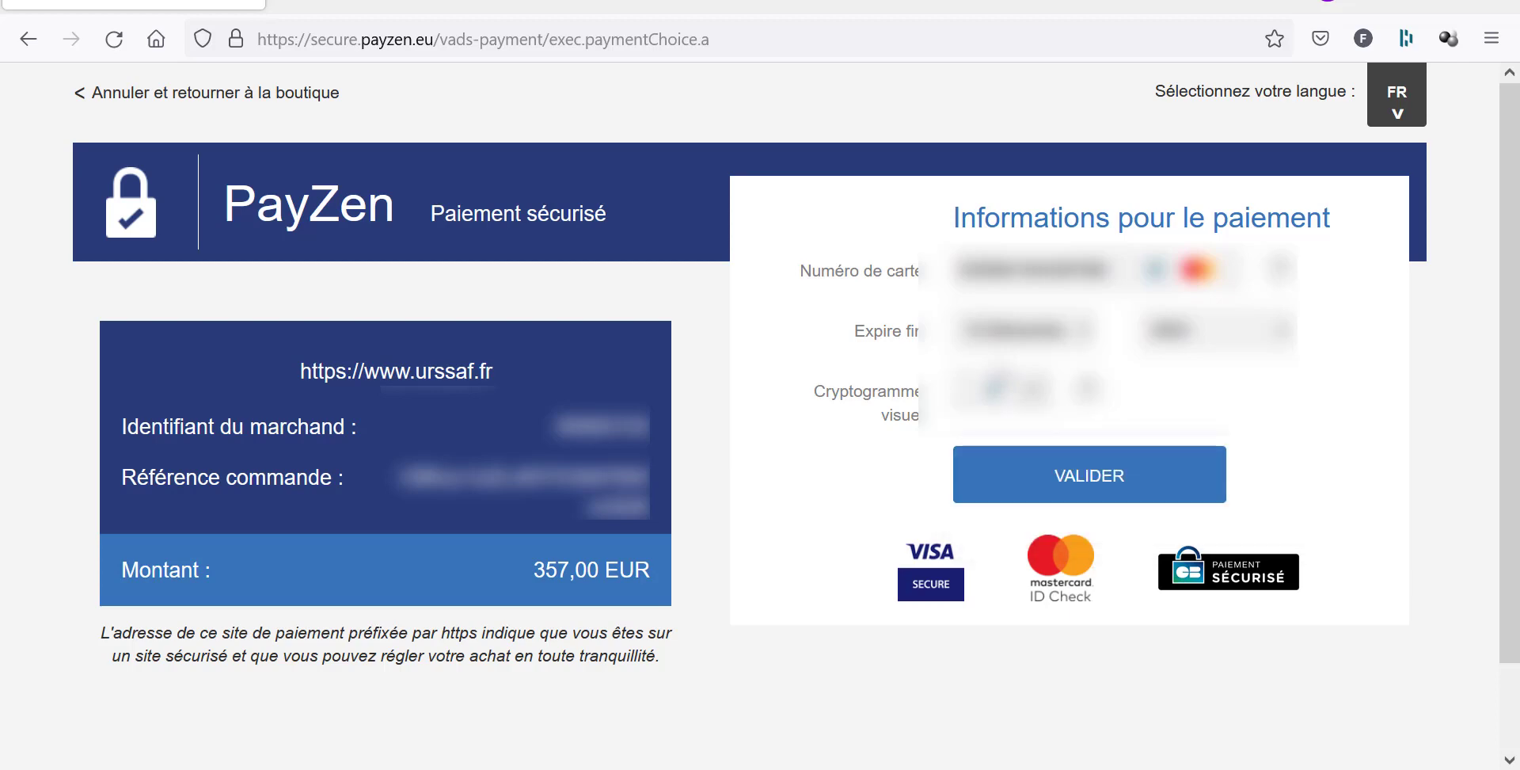
click(968, 394)
text(***)
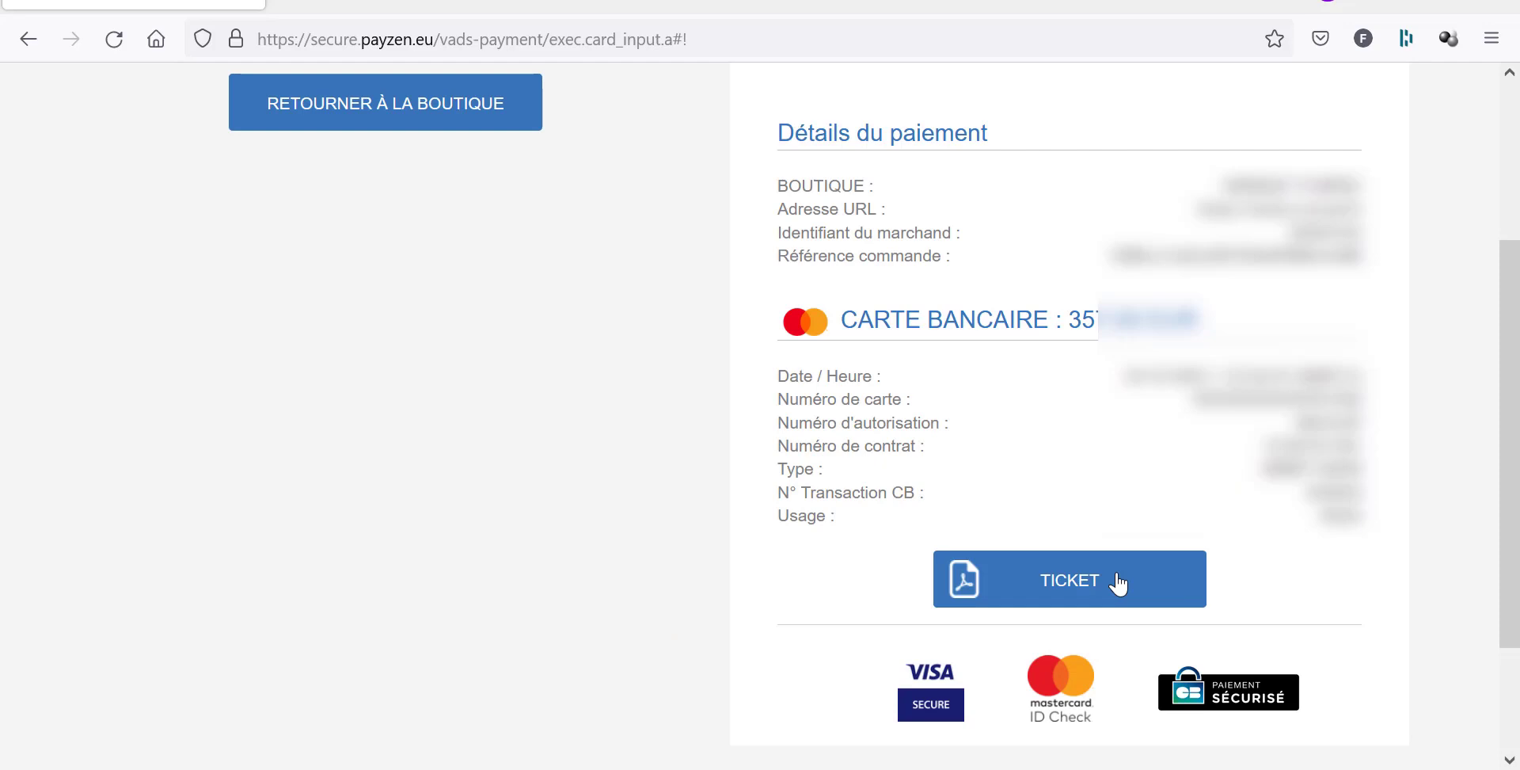
click(1117, 583)
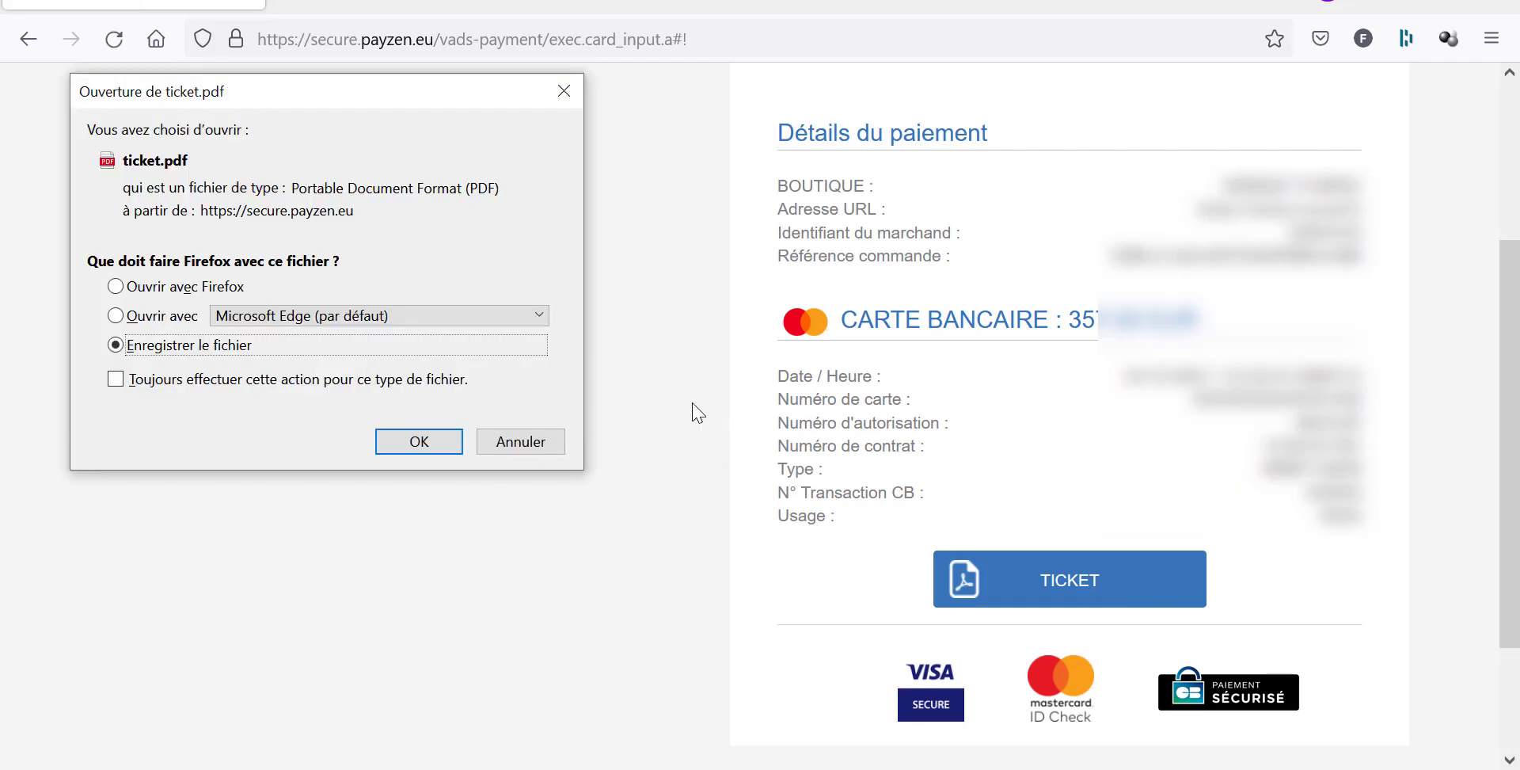
Save the receipt file, then open ticket(3).pdf from the Téléchargements folder.
click(405, 449)
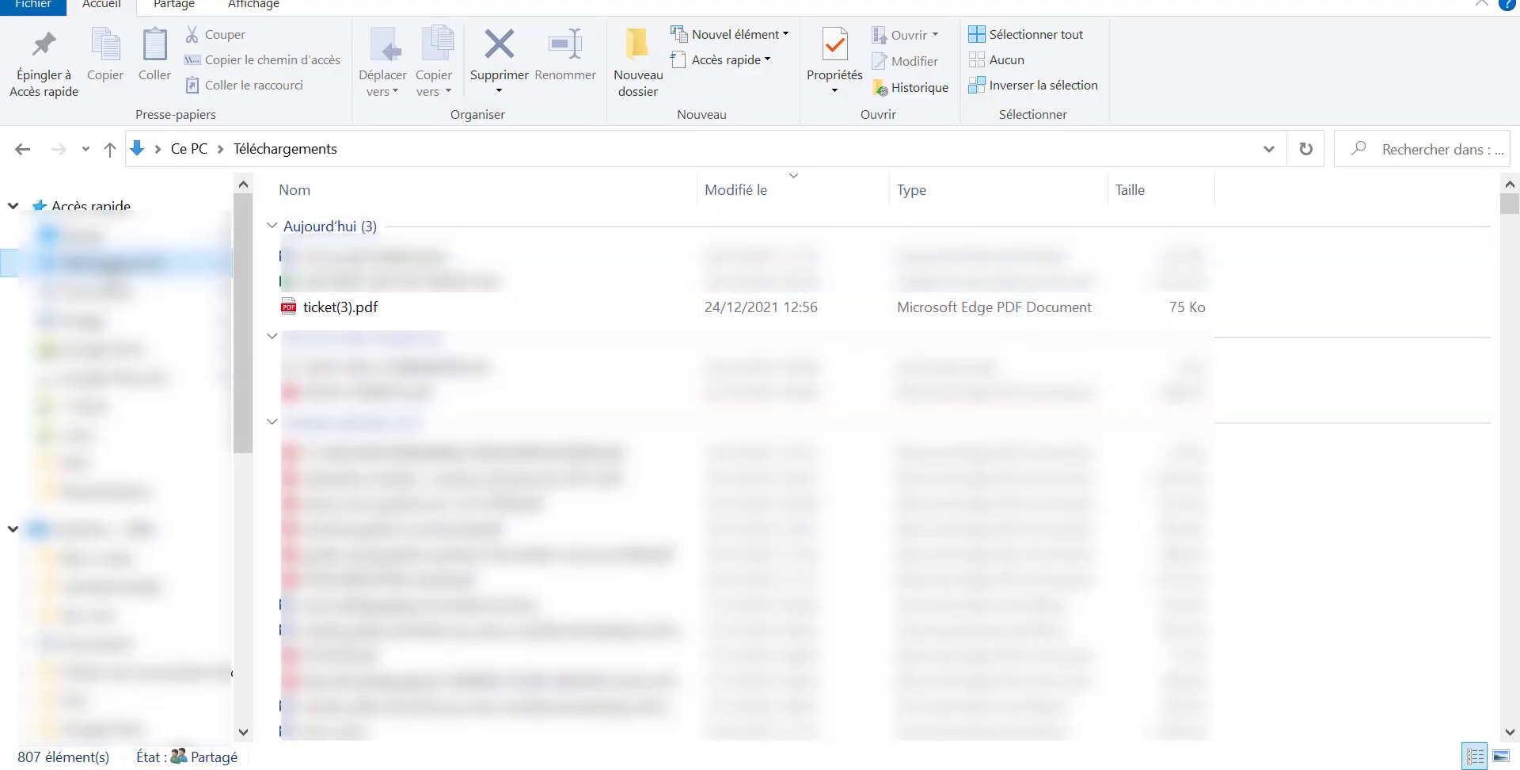
click(332, 311)
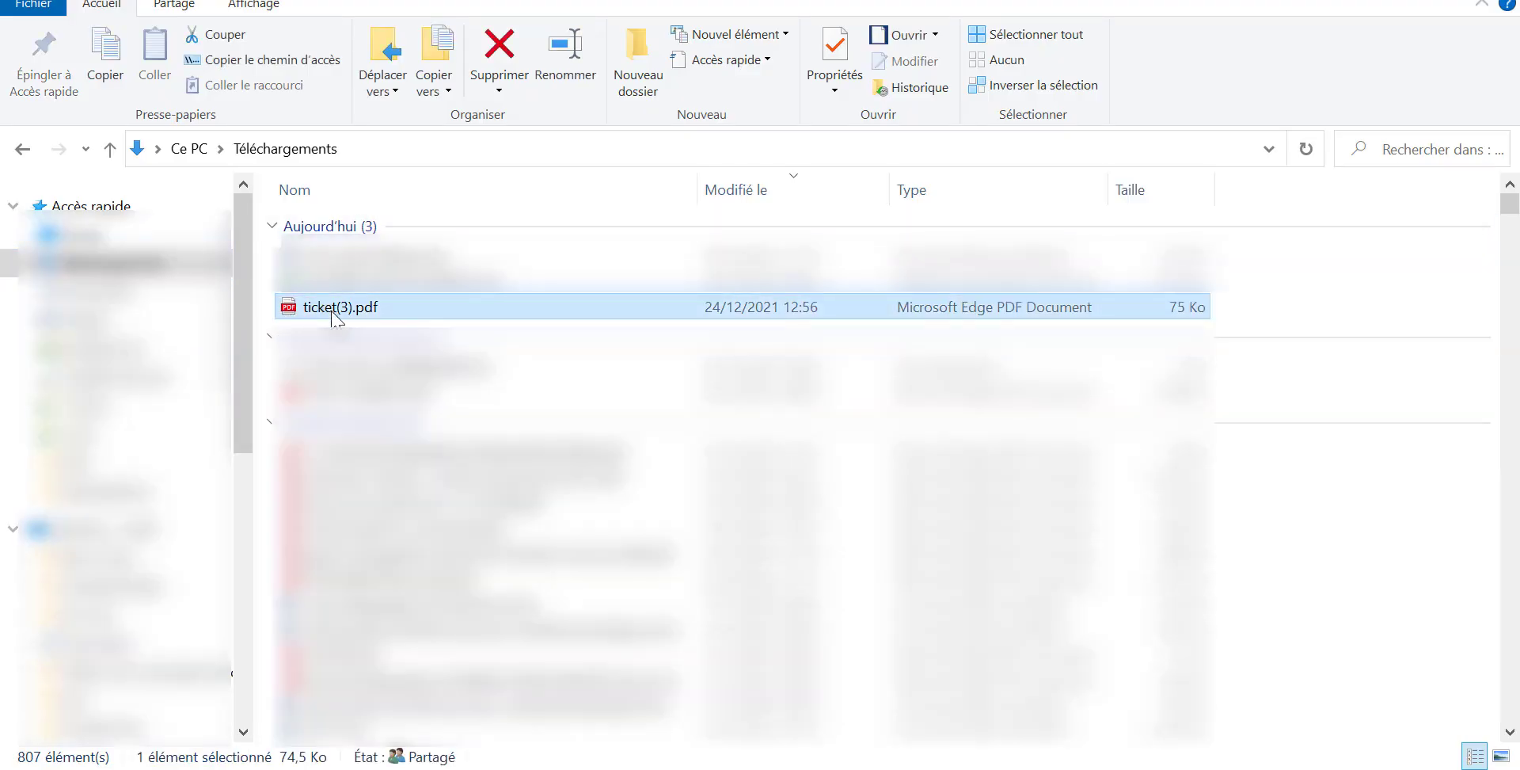
double_click(337, 311)
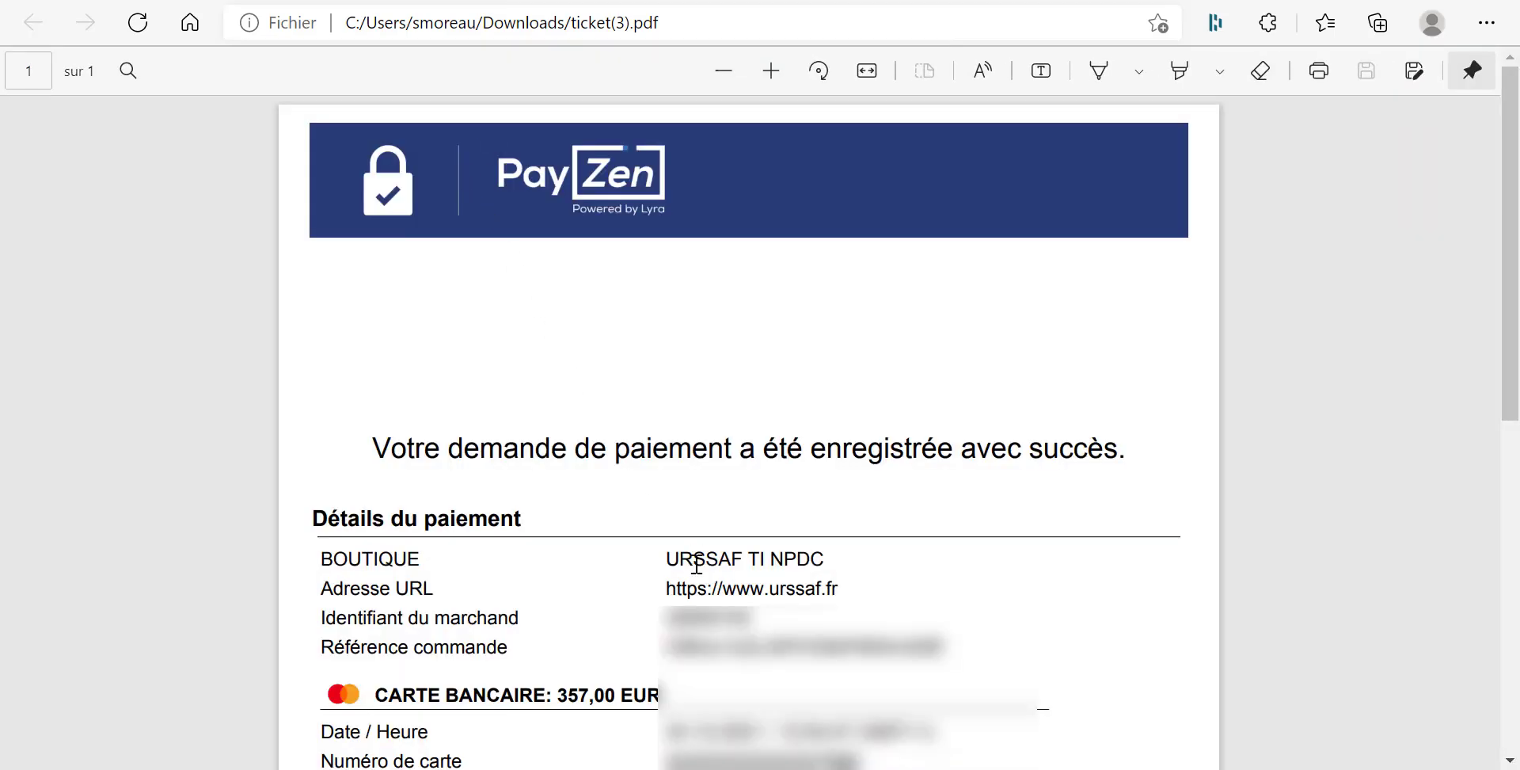
Scroll through the ticket(3).pdf receipt confirming 357,00 EUR paid to URSSAF TI NPDC.
scroll(697, 563, down, 8)
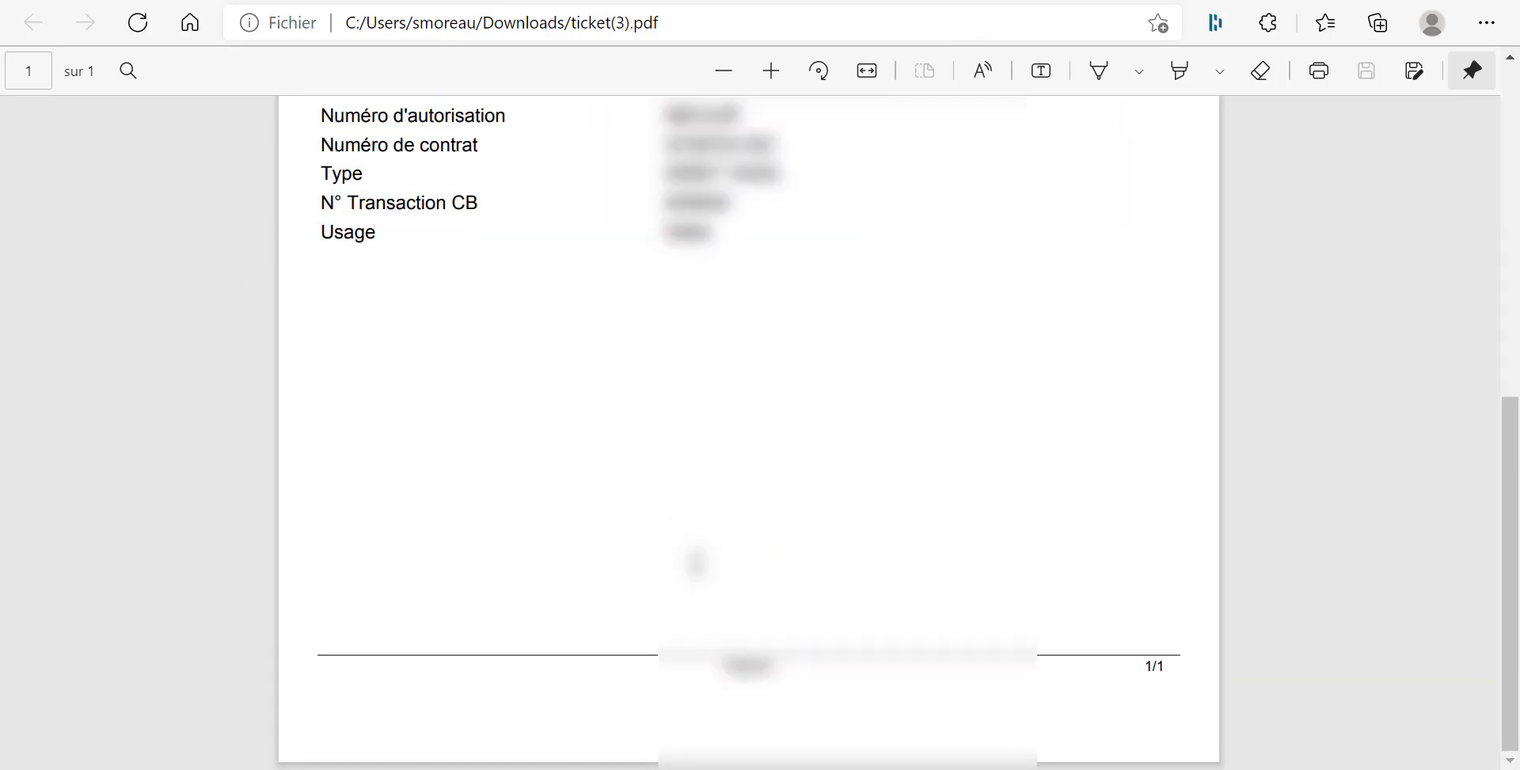
scroll(697, 564, up, 8)
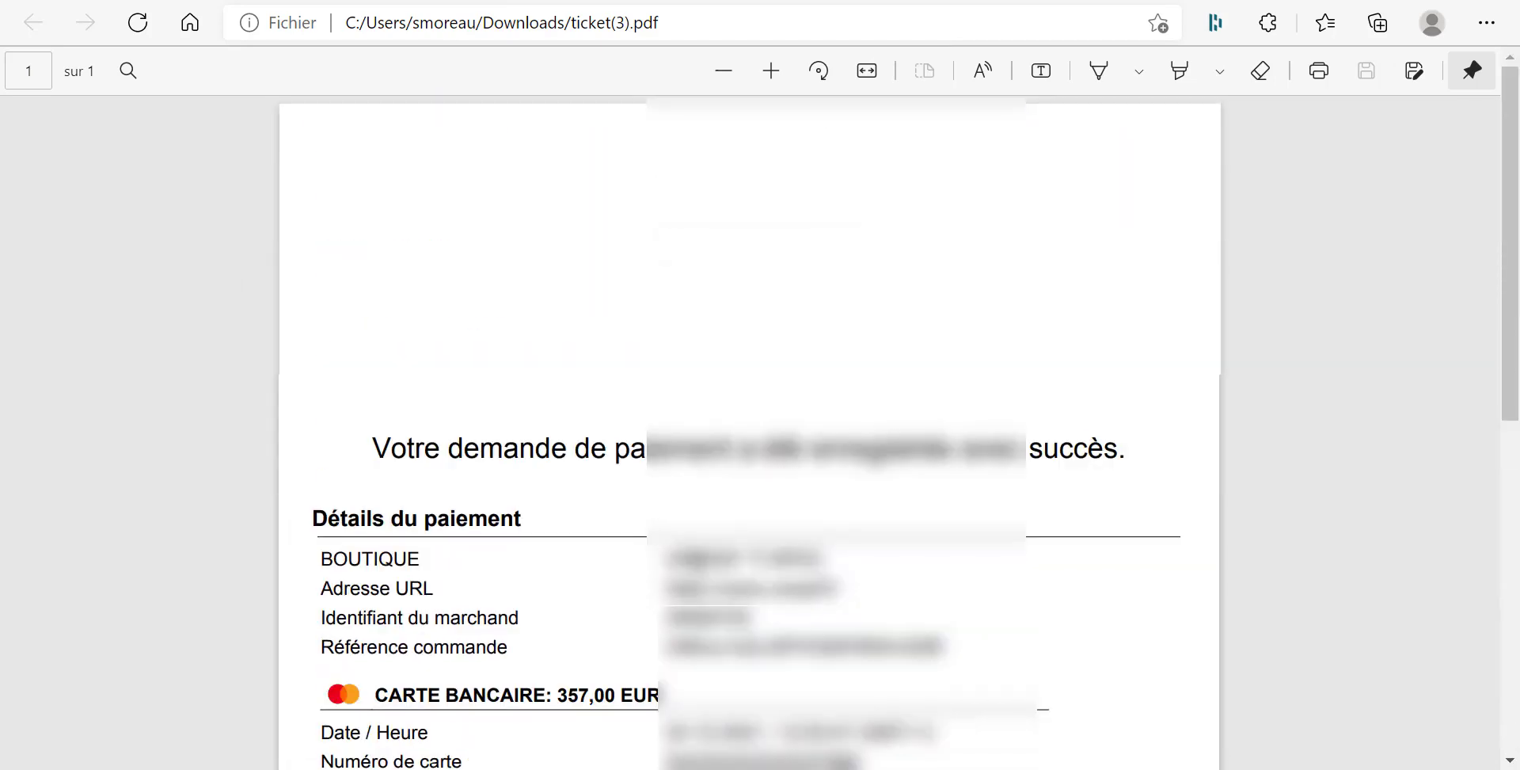
scroll(697, 563, down, 1)
scroll(697, 564, up, 1)
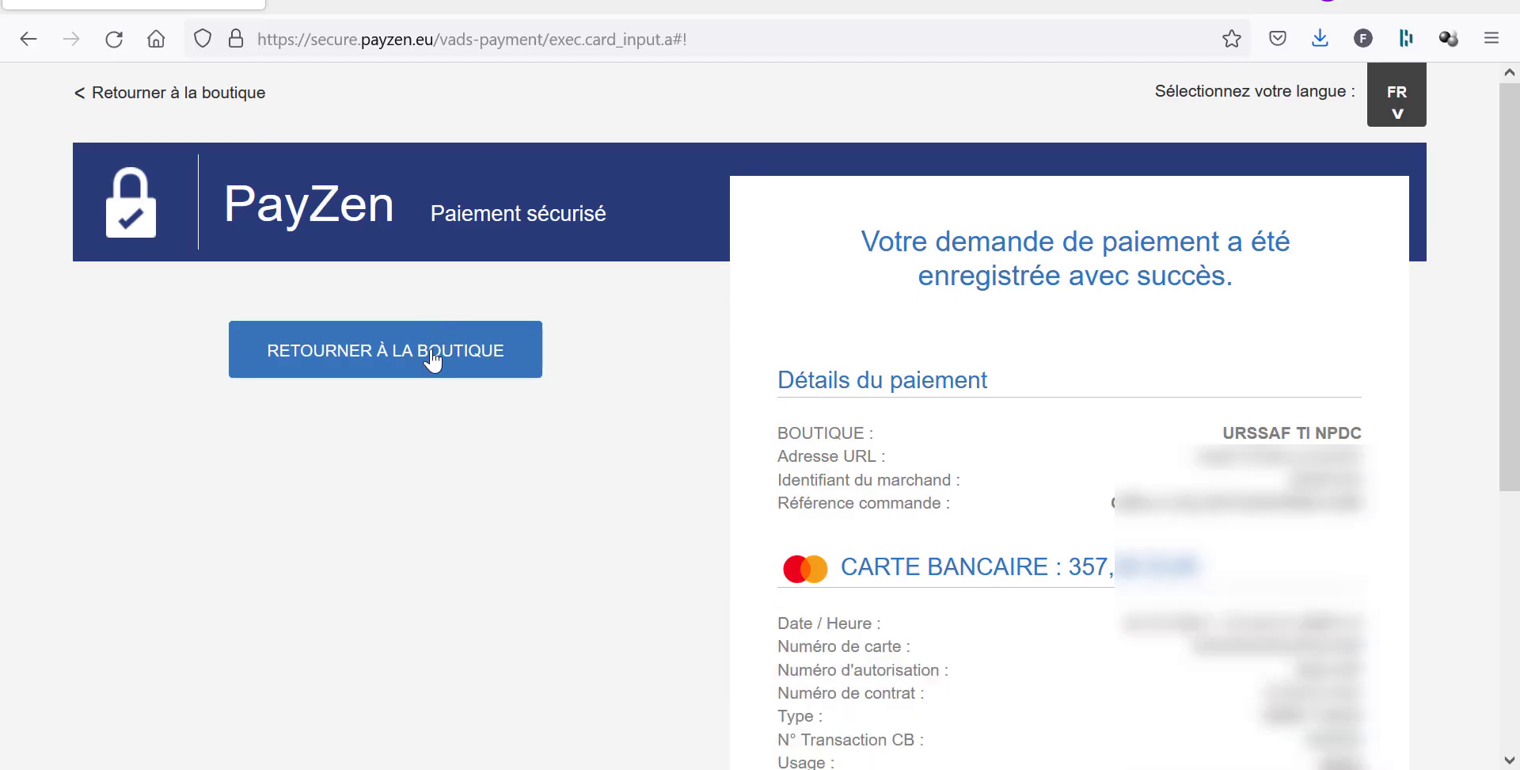
Return to URSSAF and review the Mes échéances en cours list.
click(432, 356)
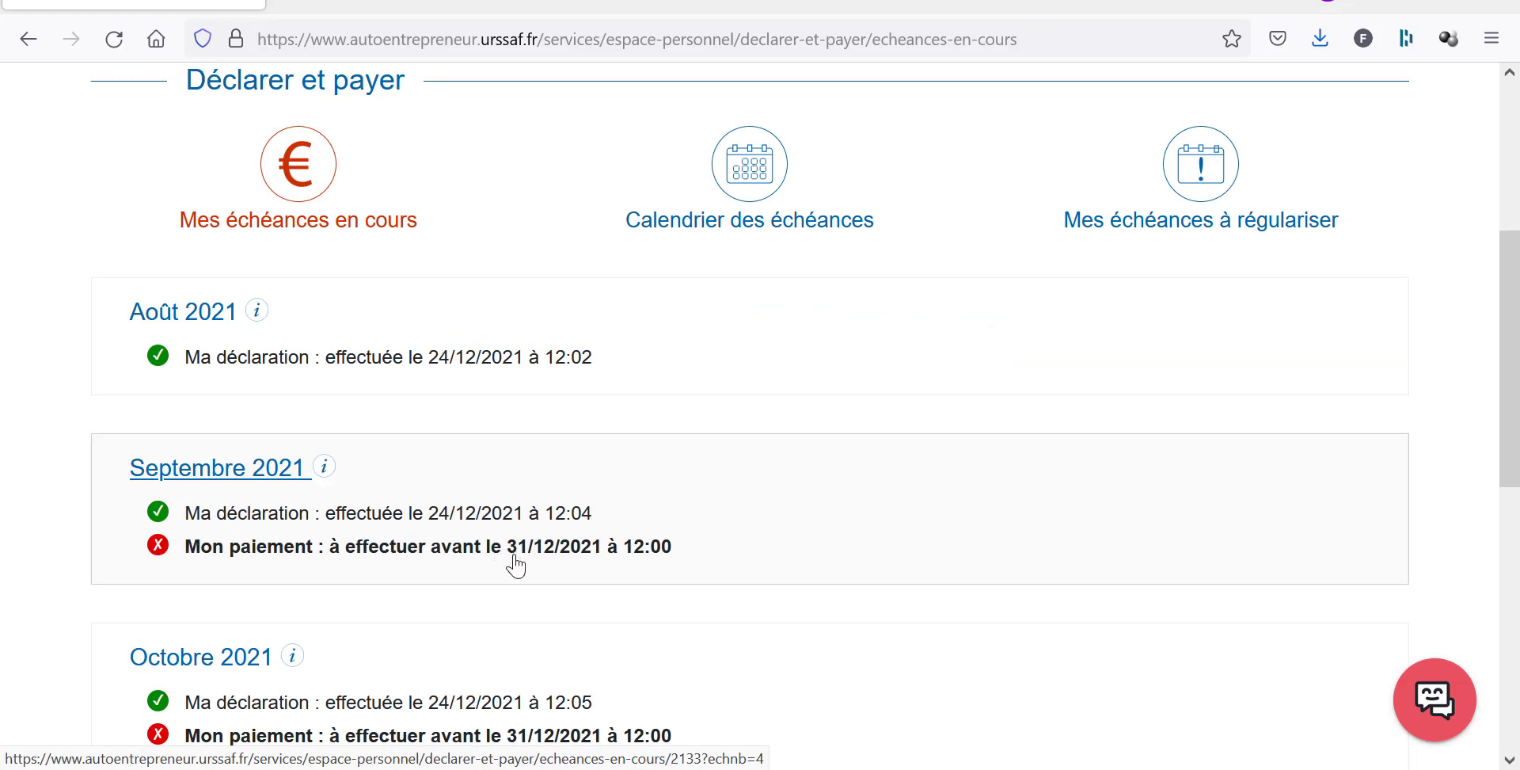
scroll(274, 495, down, 2)
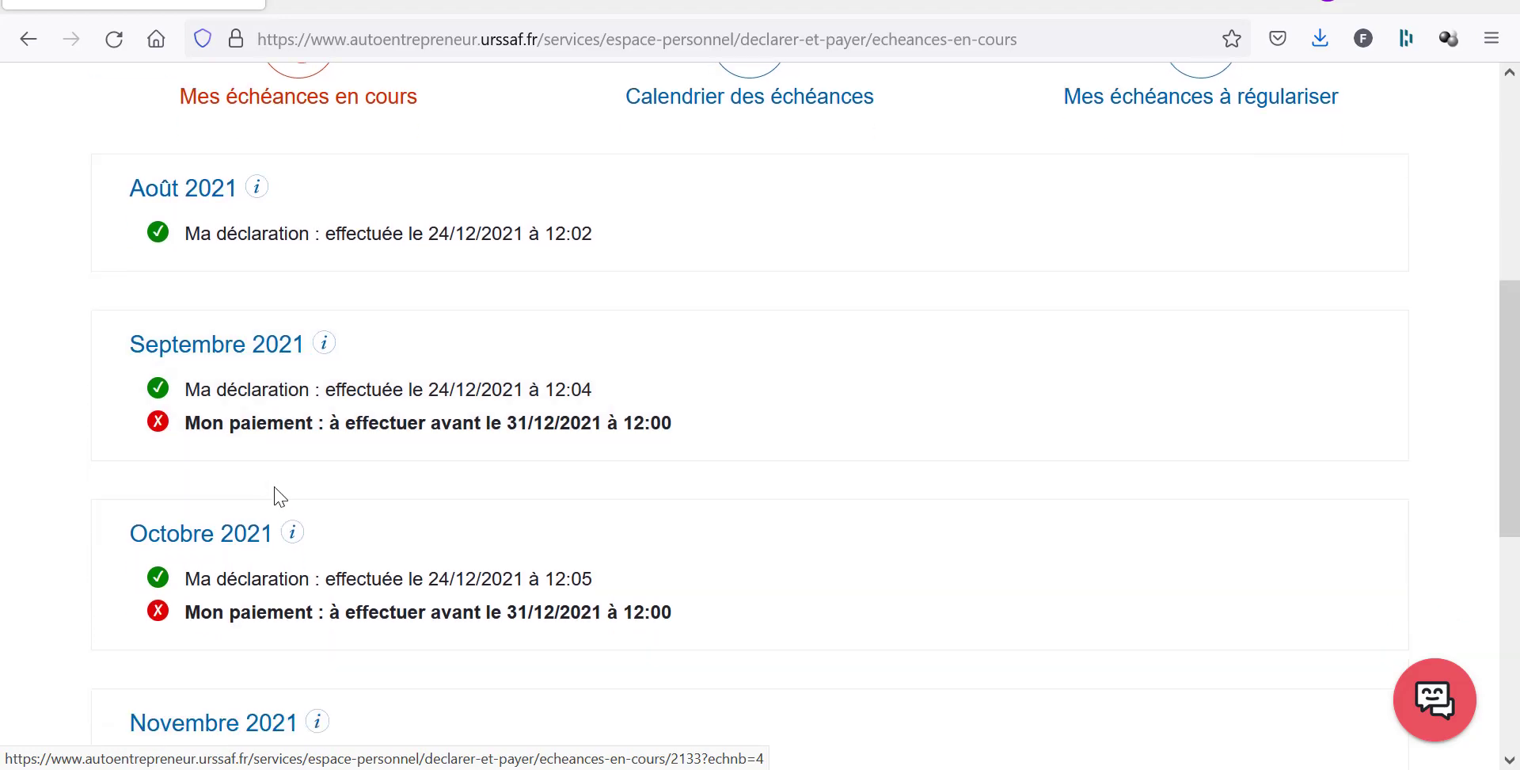
scroll(281, 496, down, 5)
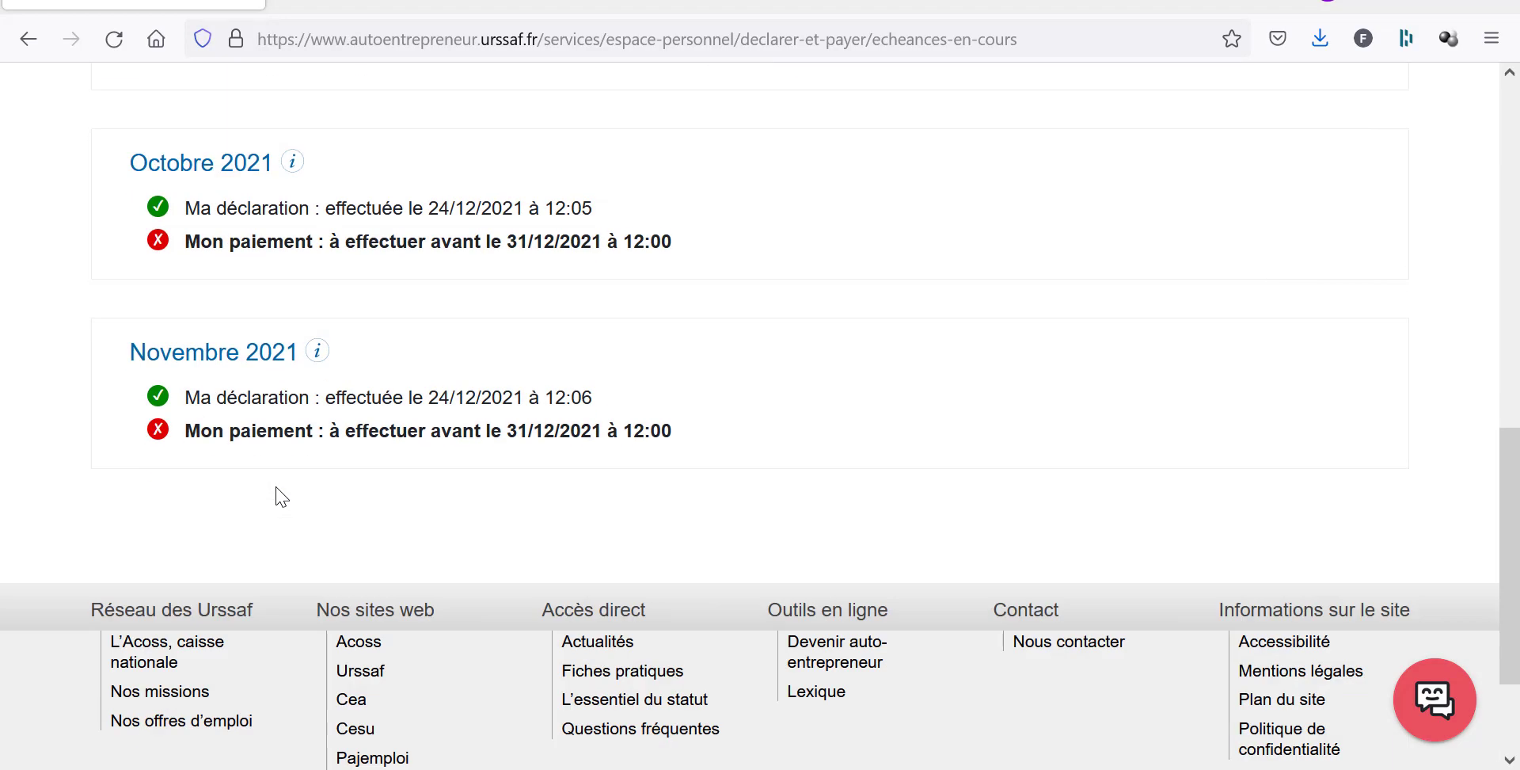
scroll(281, 497, up, 3)
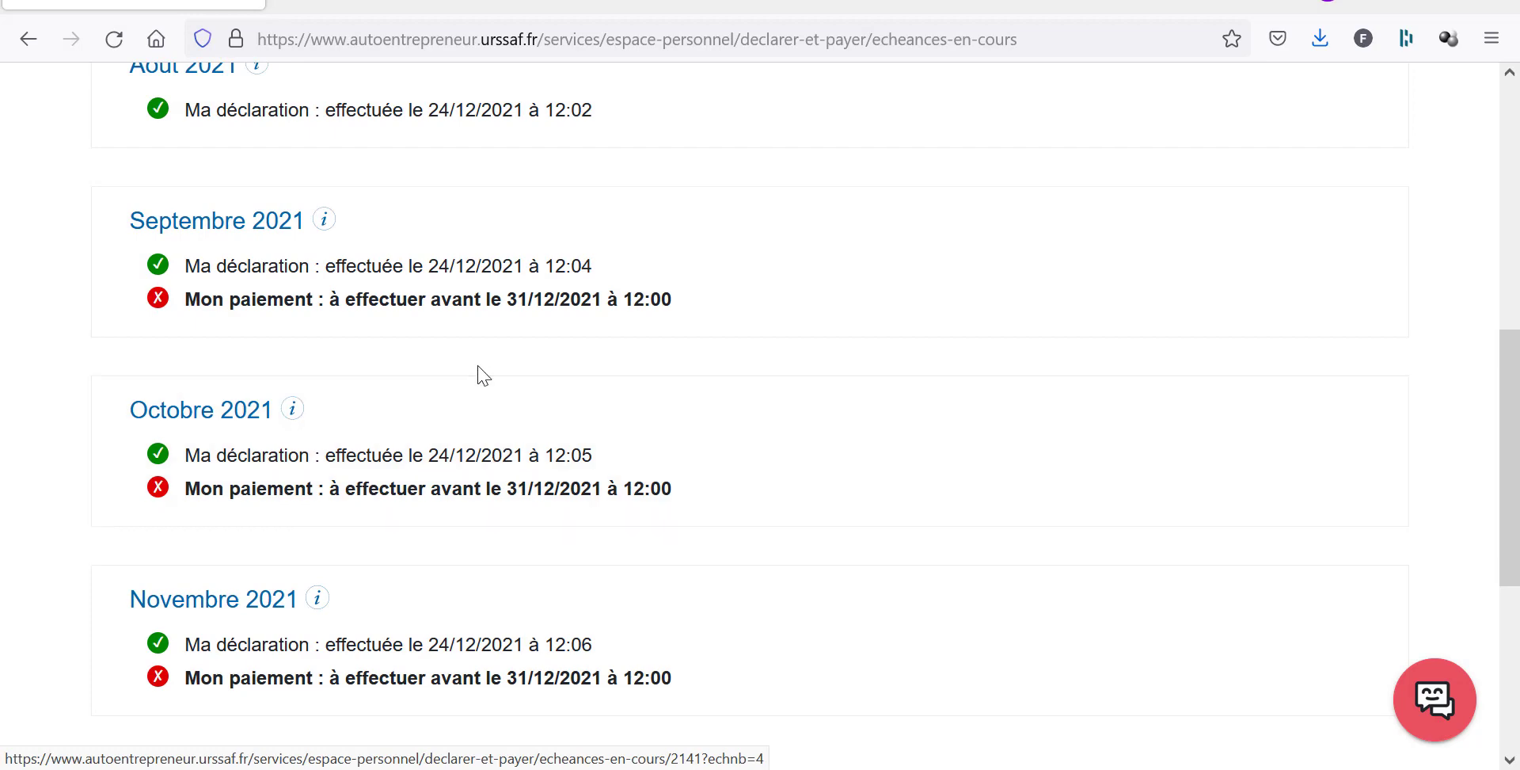
scroll(435, 413, up, 5)
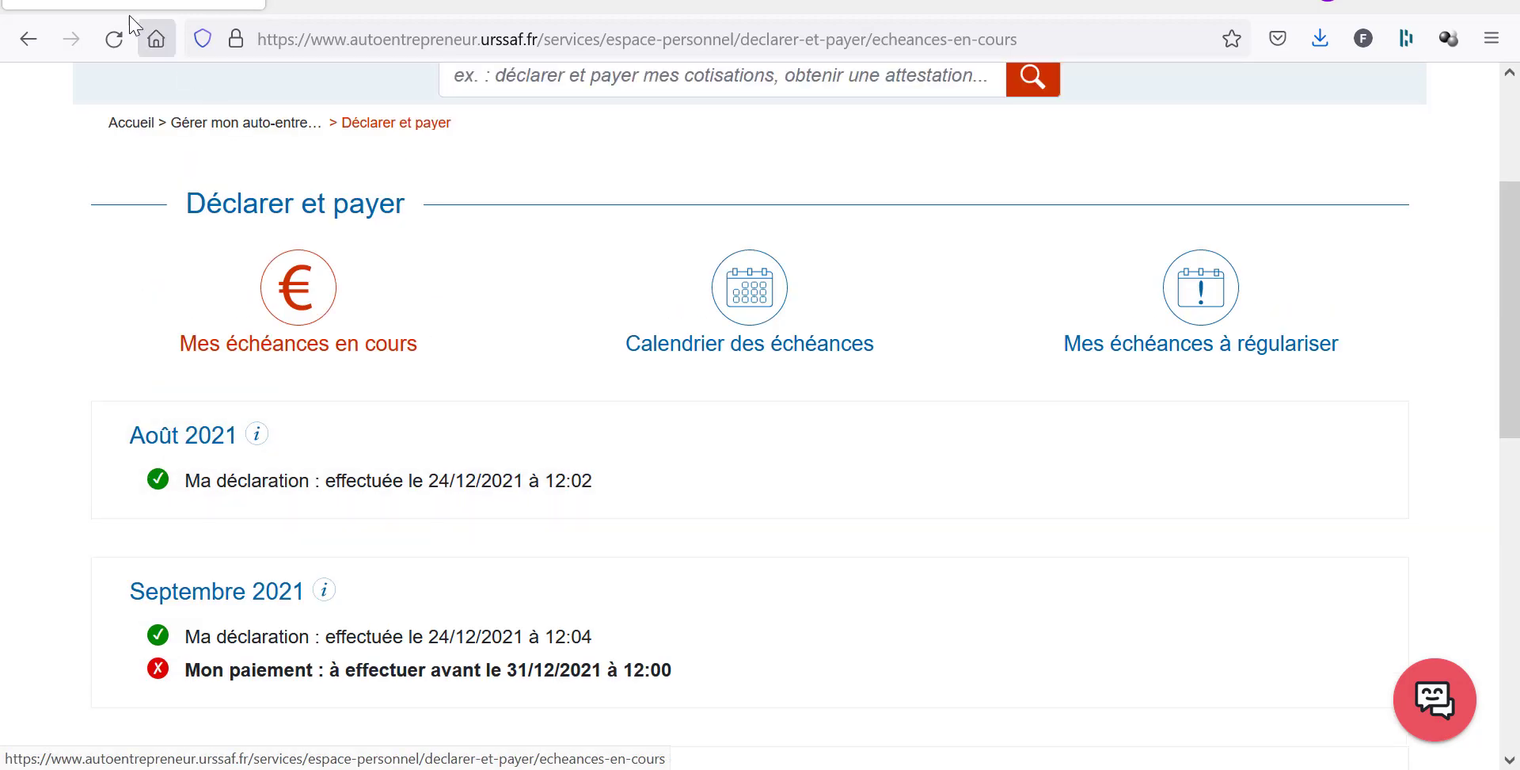
Reload the deadlines page and recheck the August–November 2021 payment statuses.
click(116, 40)
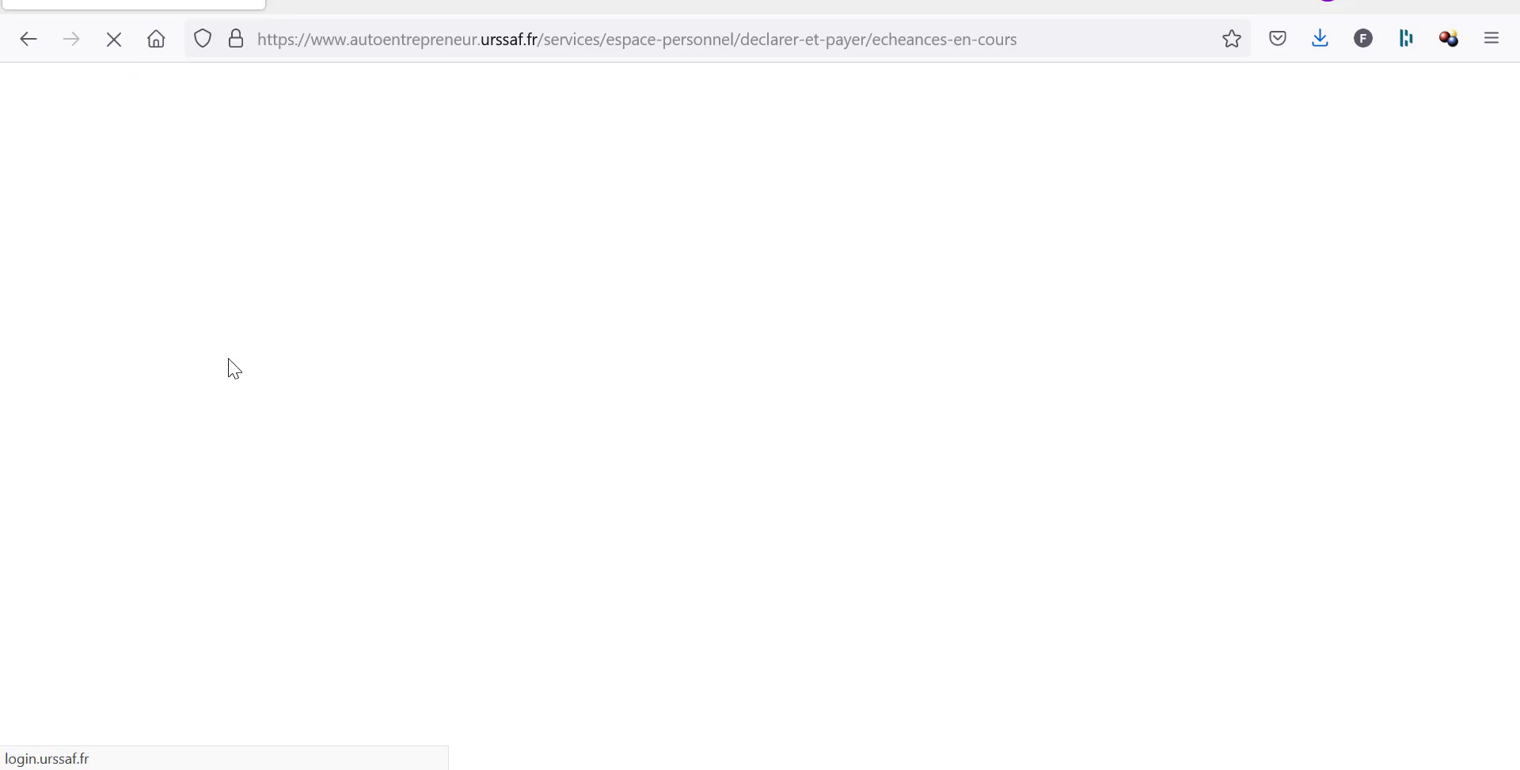
scroll(228, 359, down, 8)
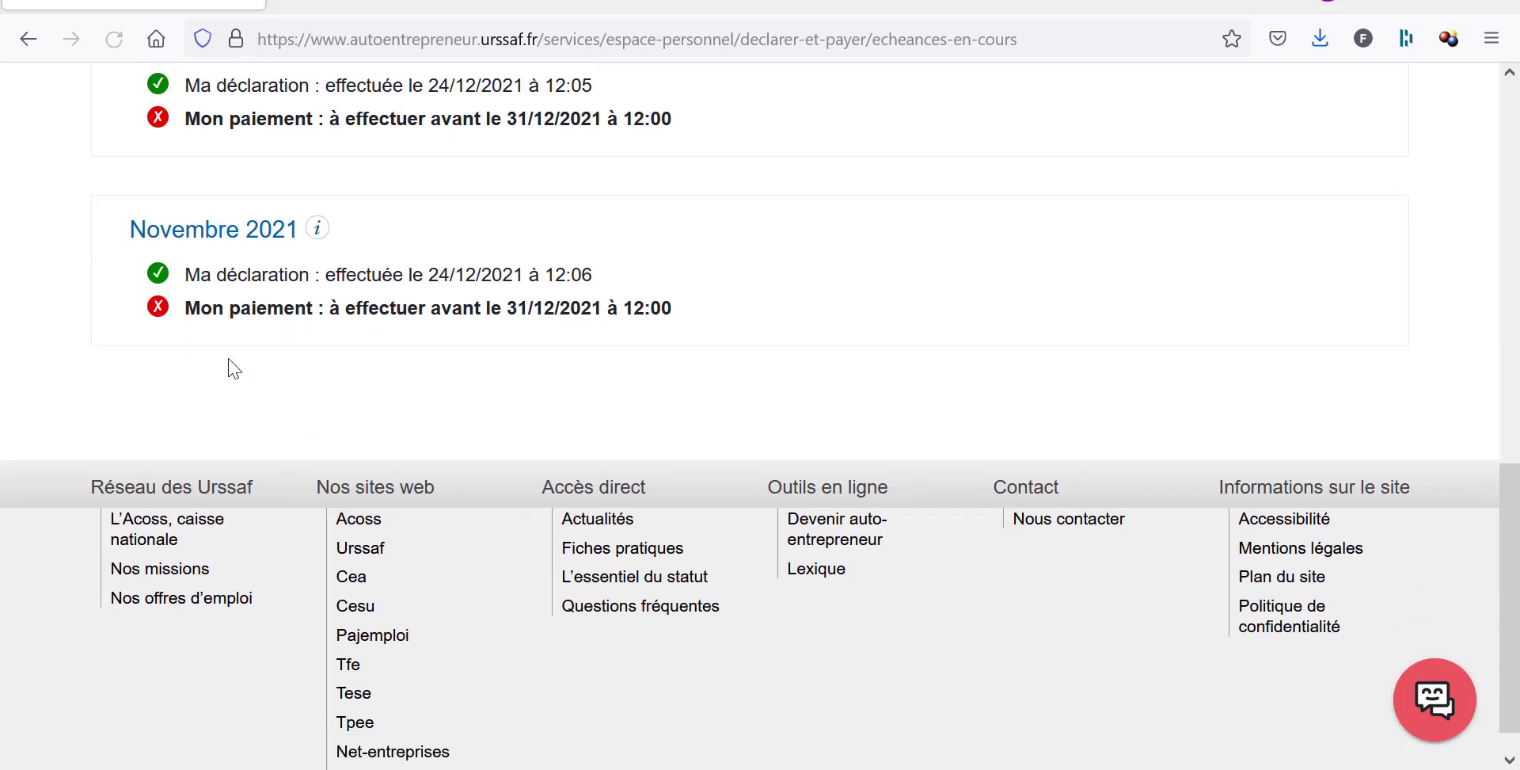
scroll(232, 367, up, 6)
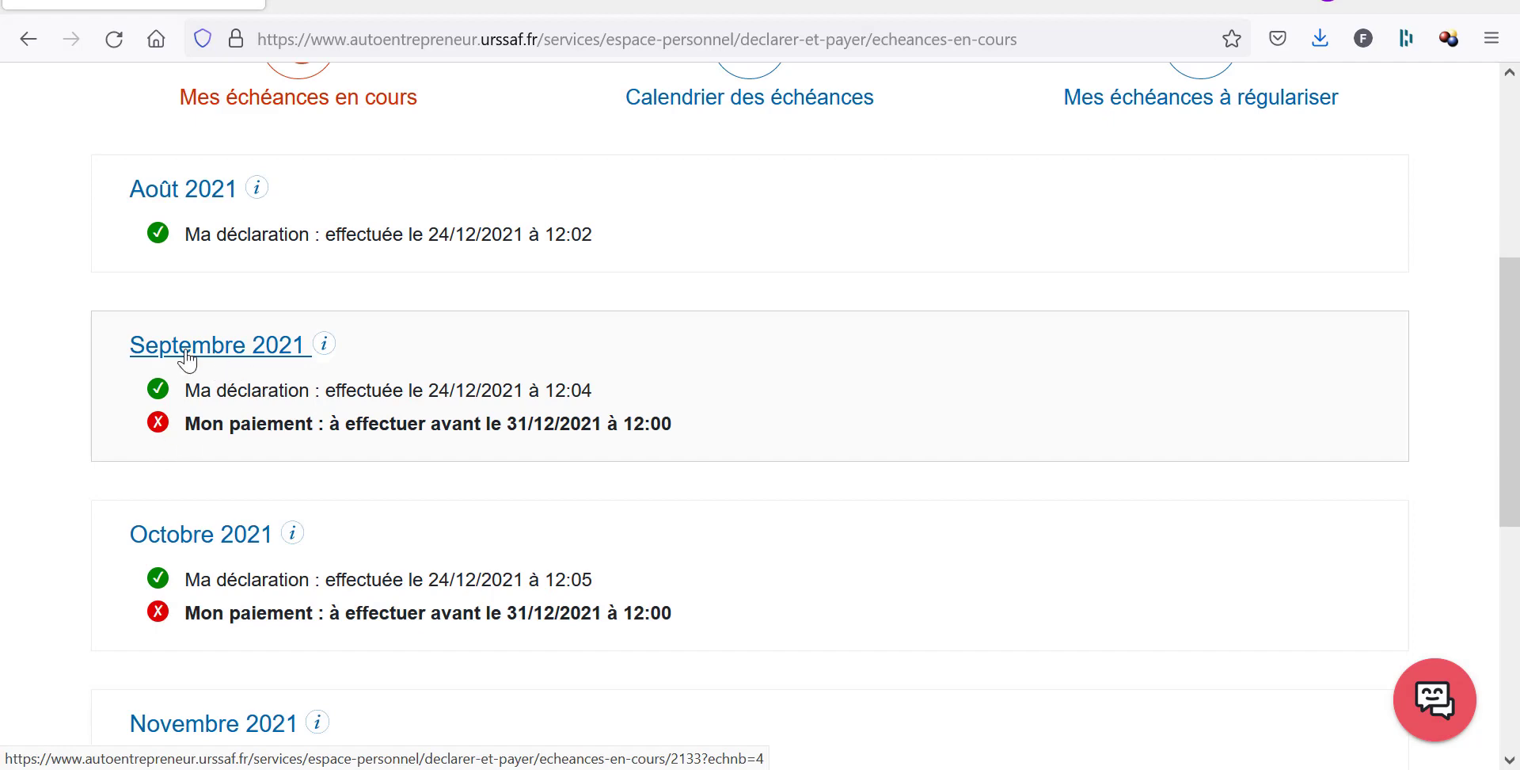
Open the Octobre 2021 deadline and start paying its 238,00 EUR contributions.
click(236, 546)
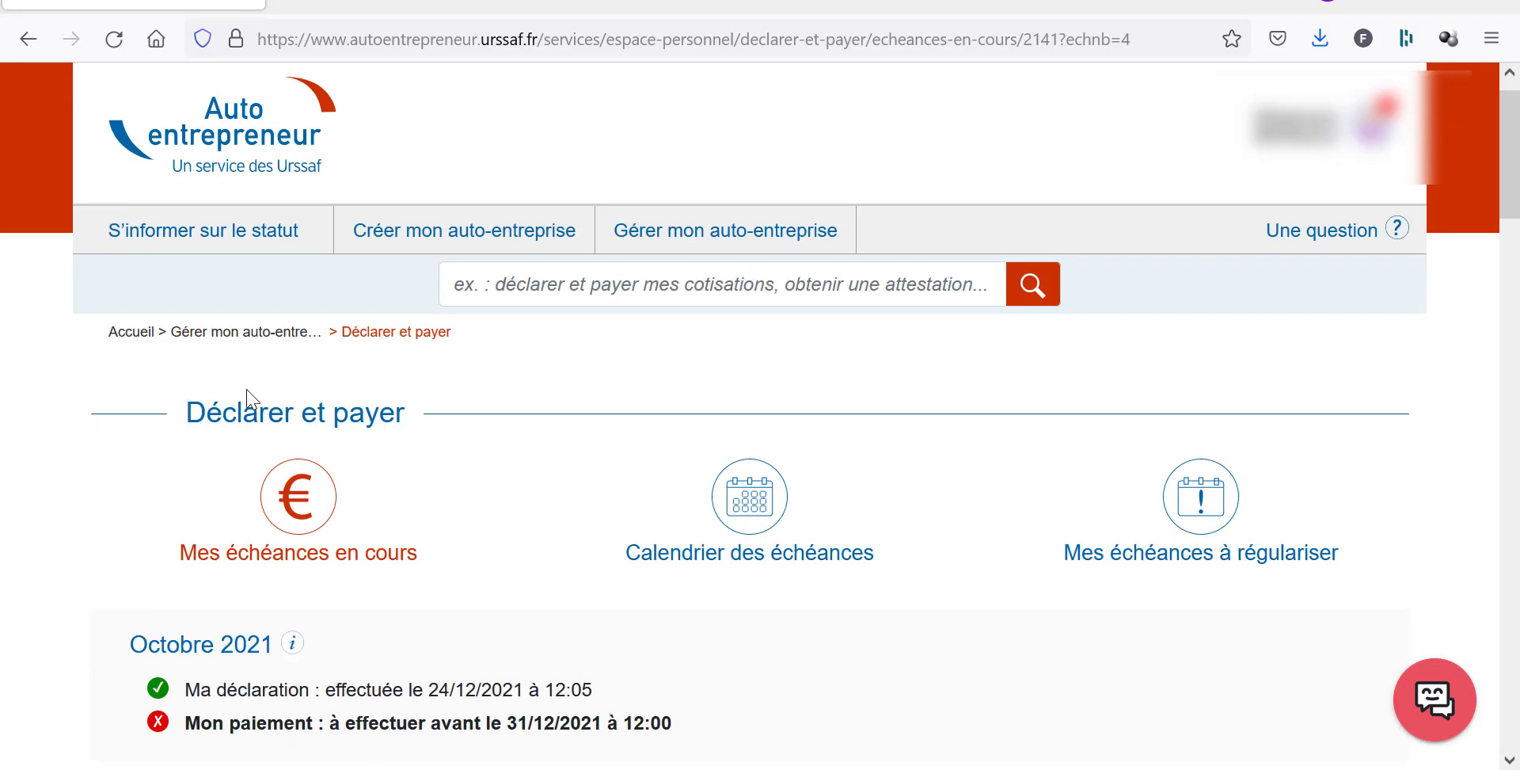
scroll(247, 399, down, 7)
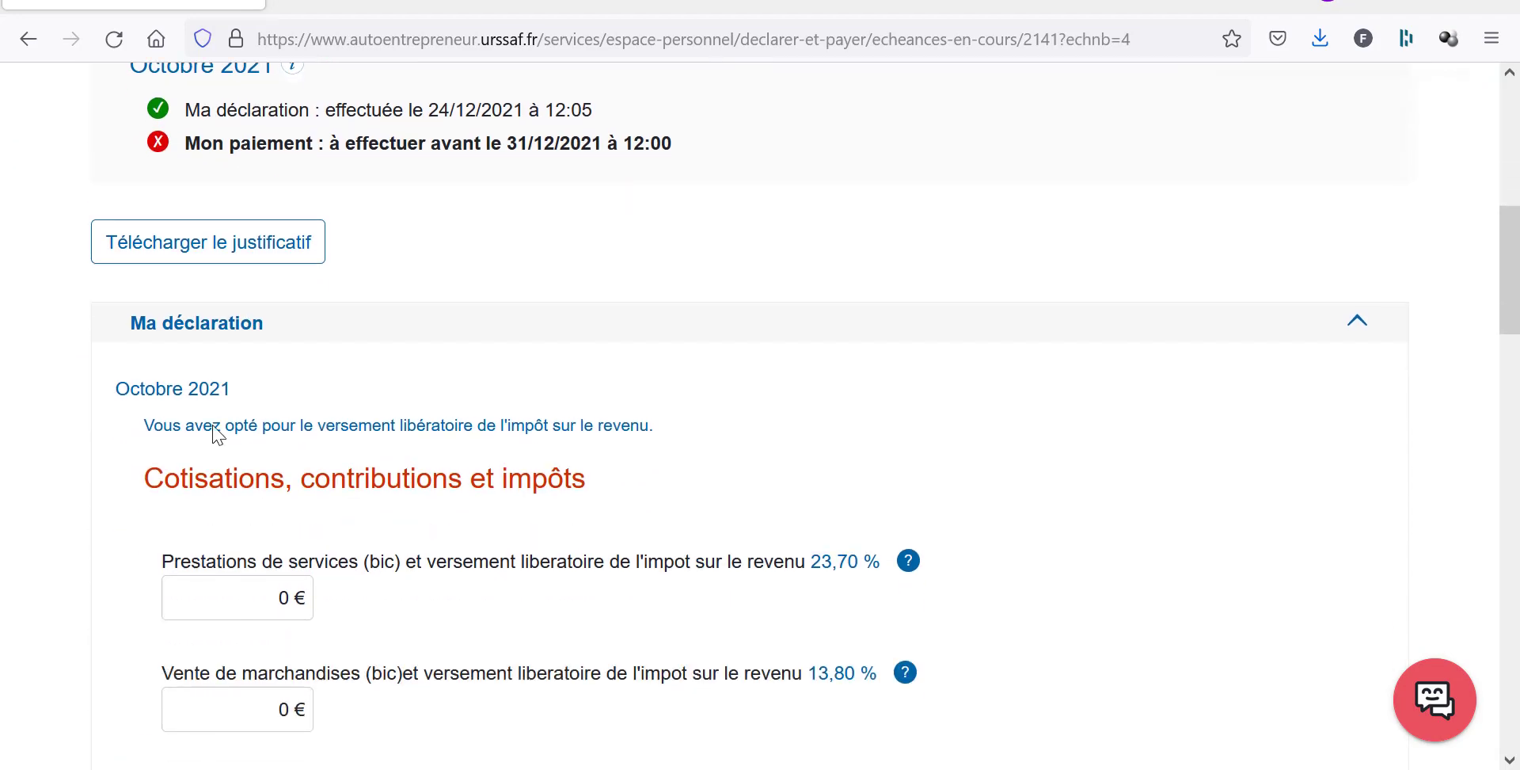
scroll(509, 418, down, 2)
click(792, 696)
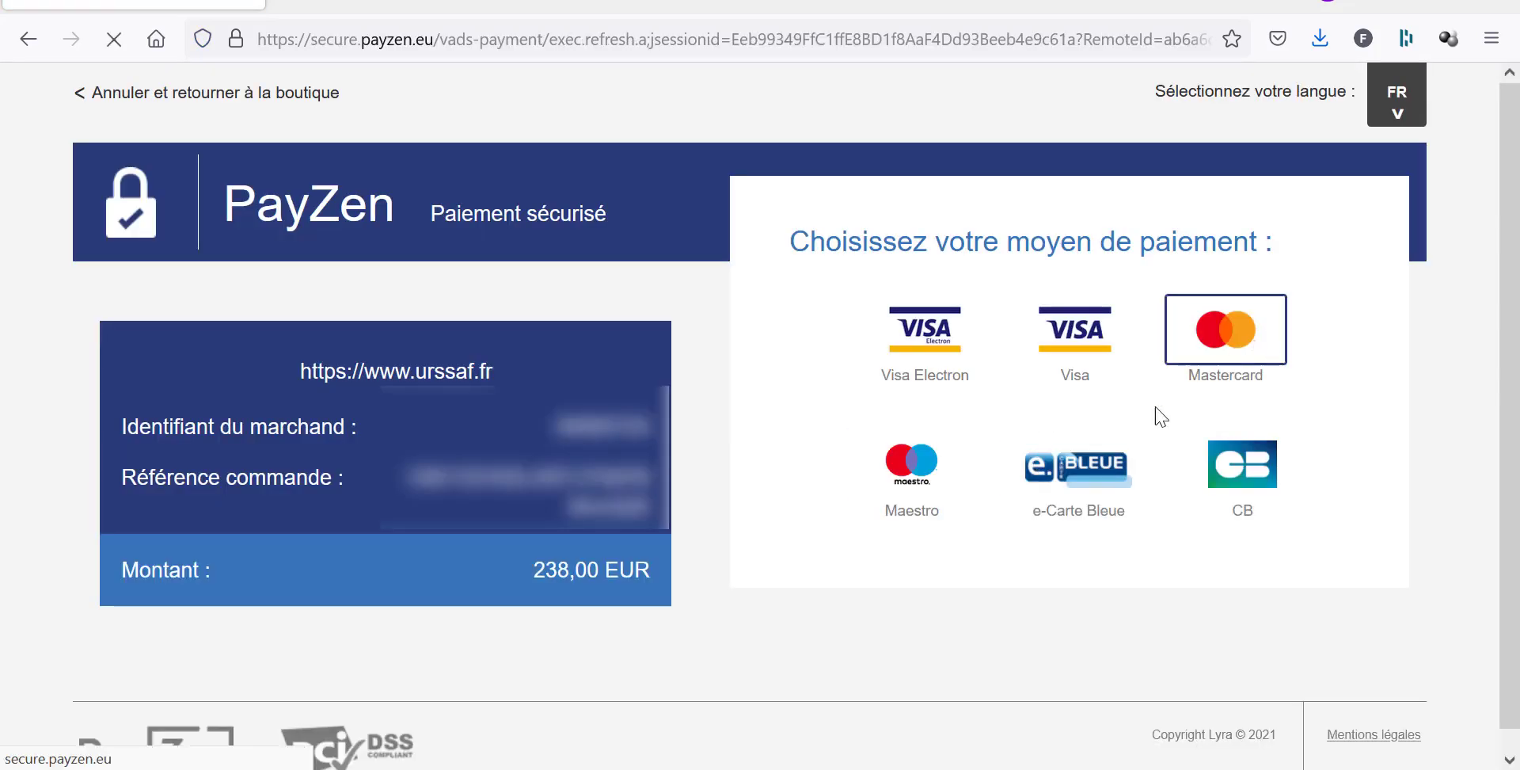
Pay the 238 € October contributions by Mastercard, then go back to URSSAF.
click(1104, 488)
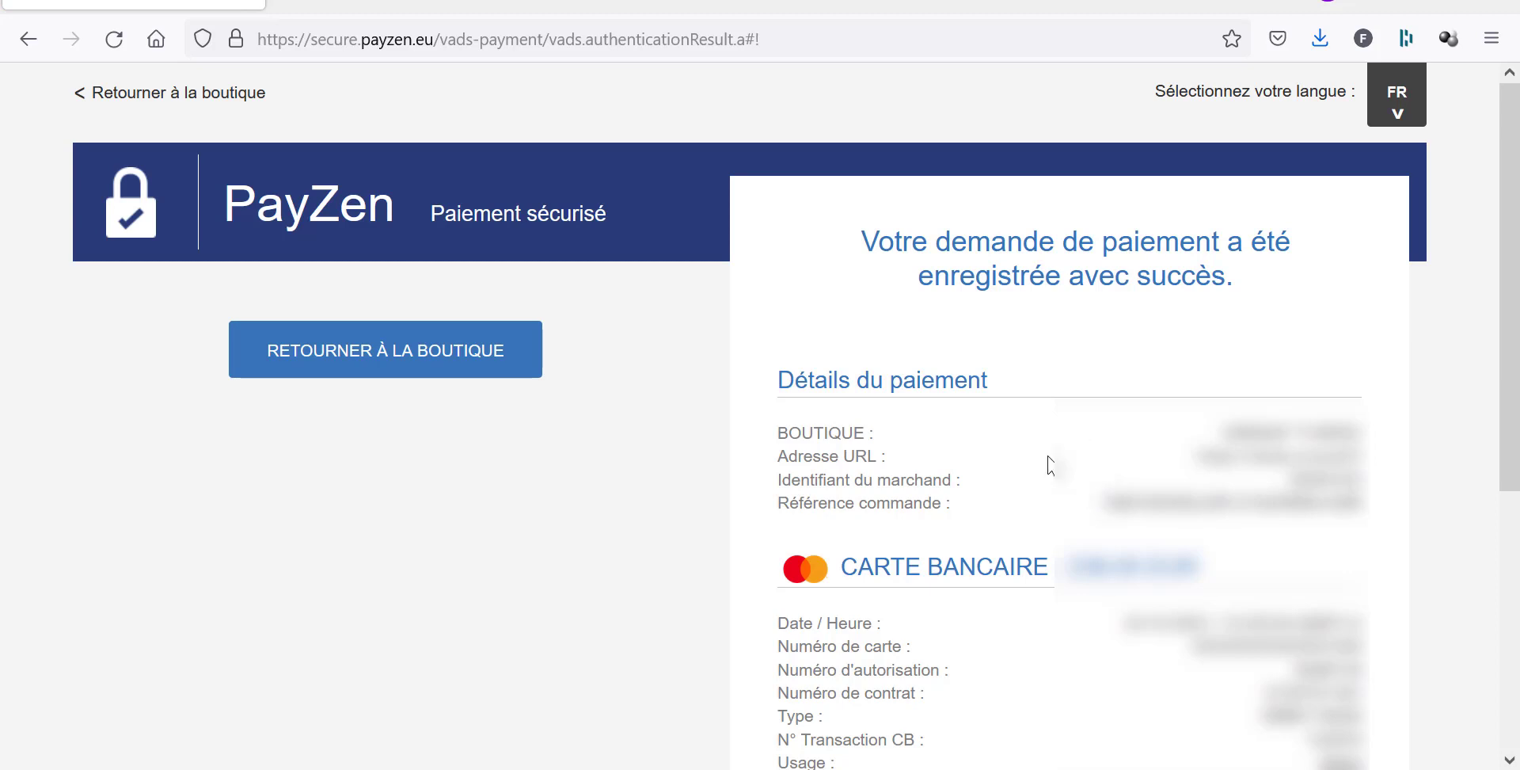
click(149, 93)
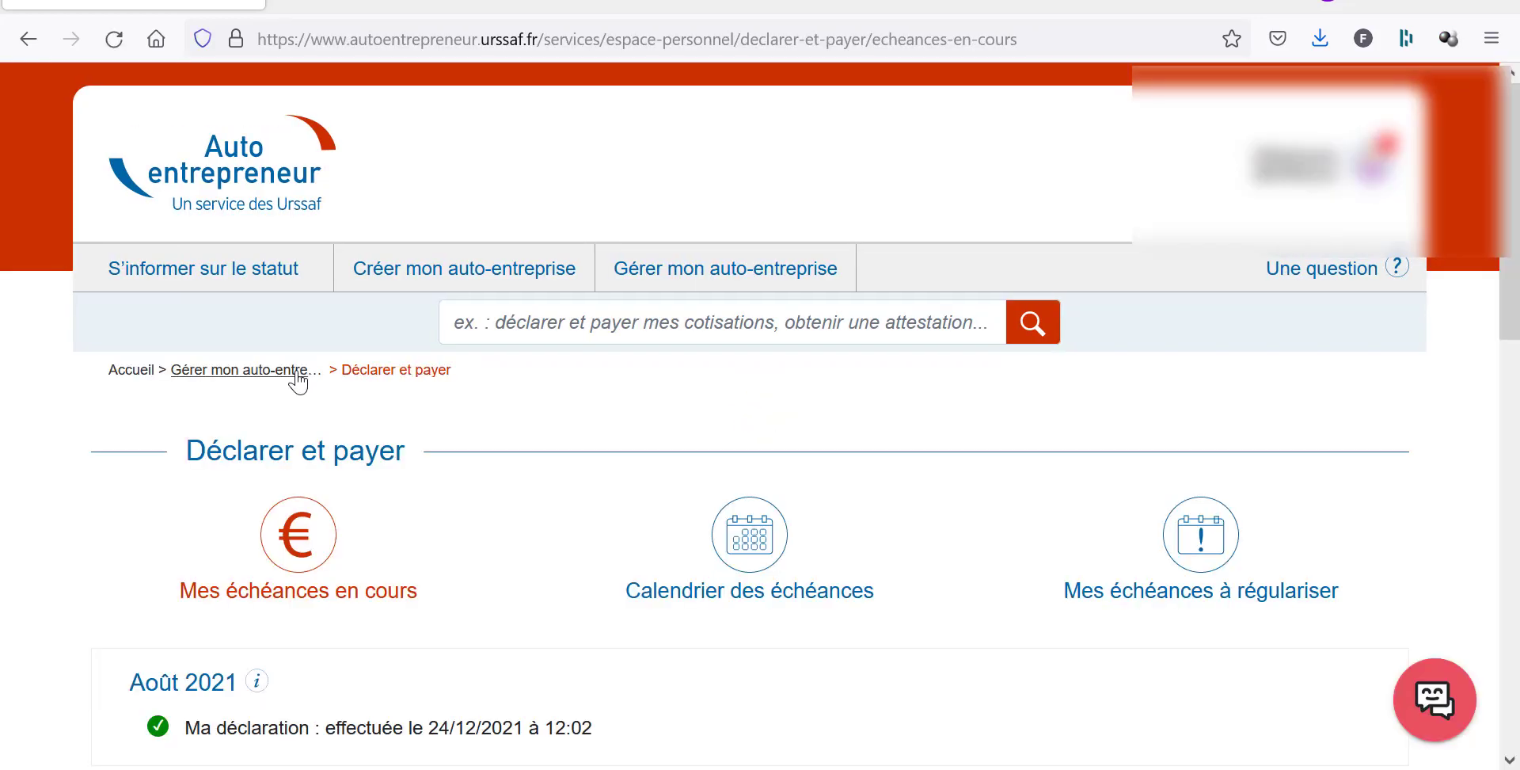
Open the Novembre 2021 deadline and start paying its 238 € contributions.
scroll(299, 376, down, 5)
scroll(331, 372, down, 5)
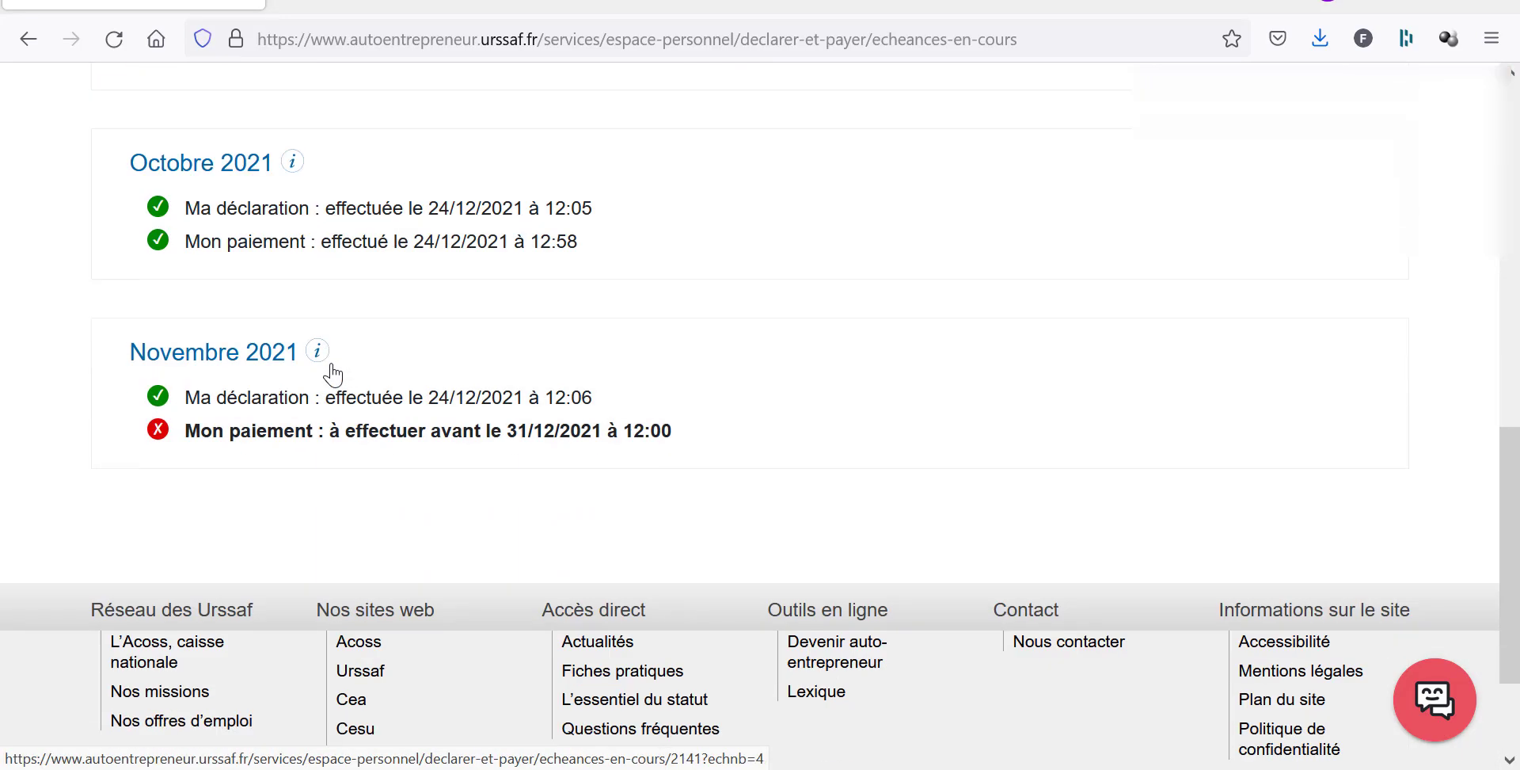
scroll(282, 248, down, 1)
click(237, 289)
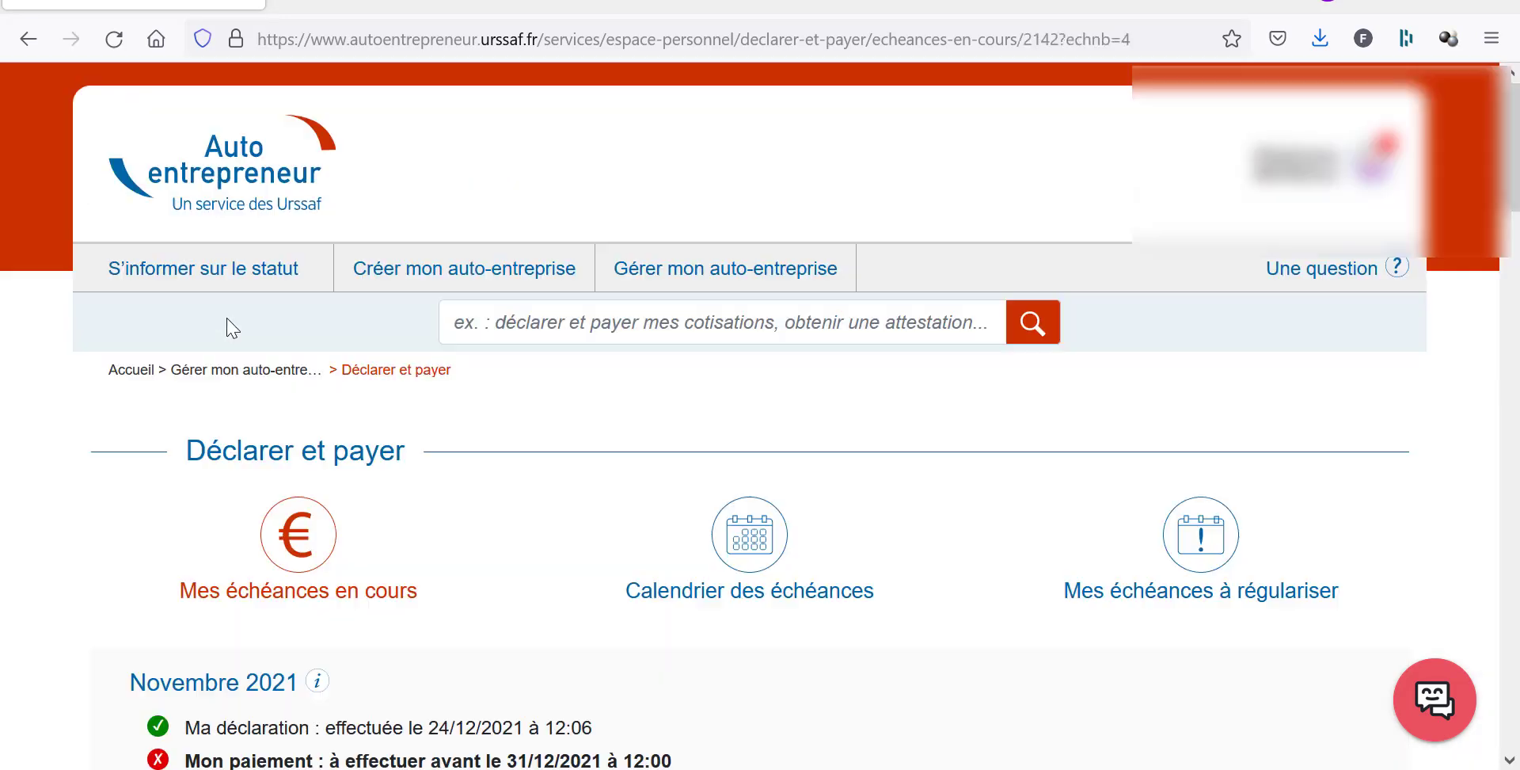
scroll(430, 560, down, 6)
scroll(431, 549, down, 6)
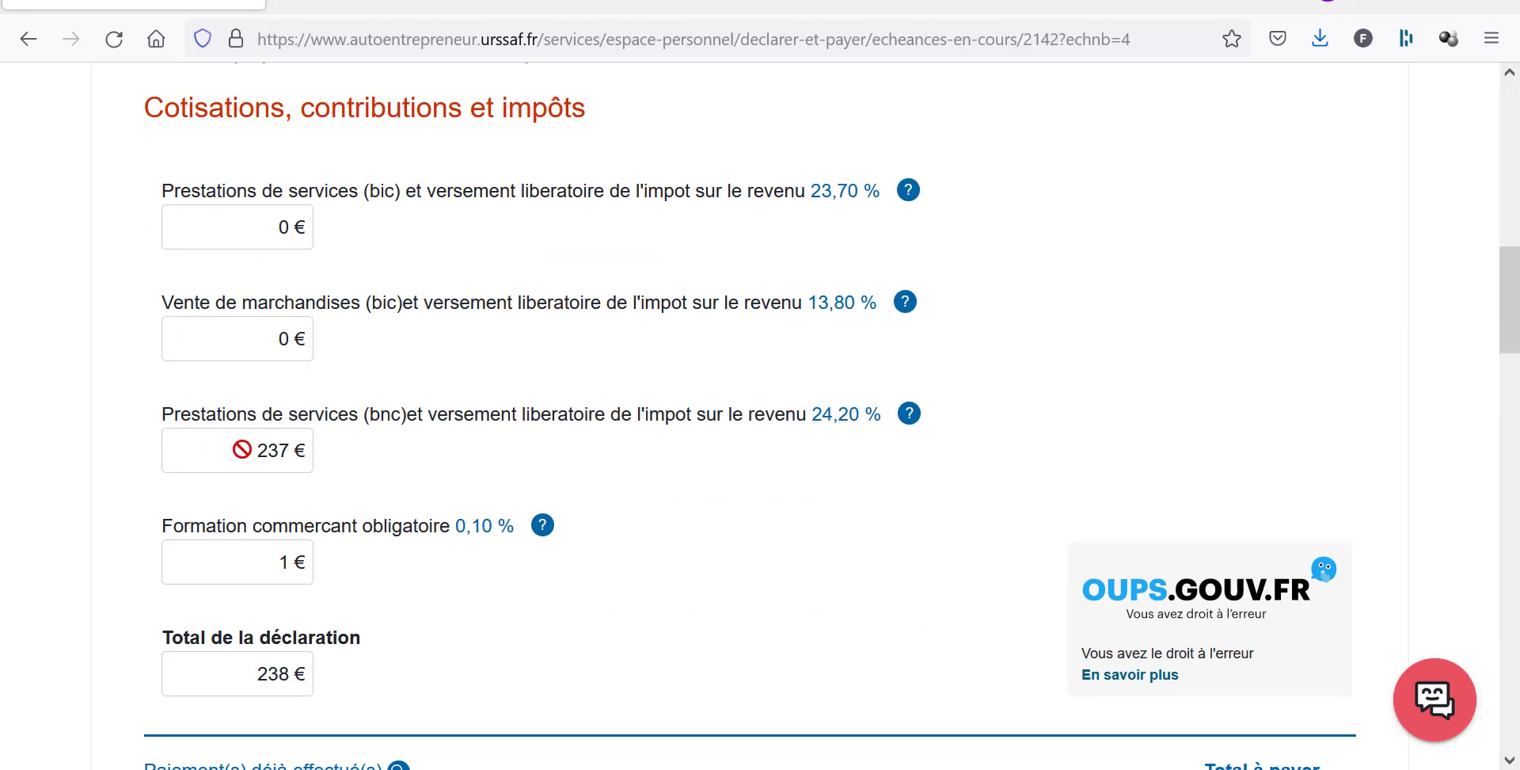
scroll(242, 449, down, 9)
click(728, 558)
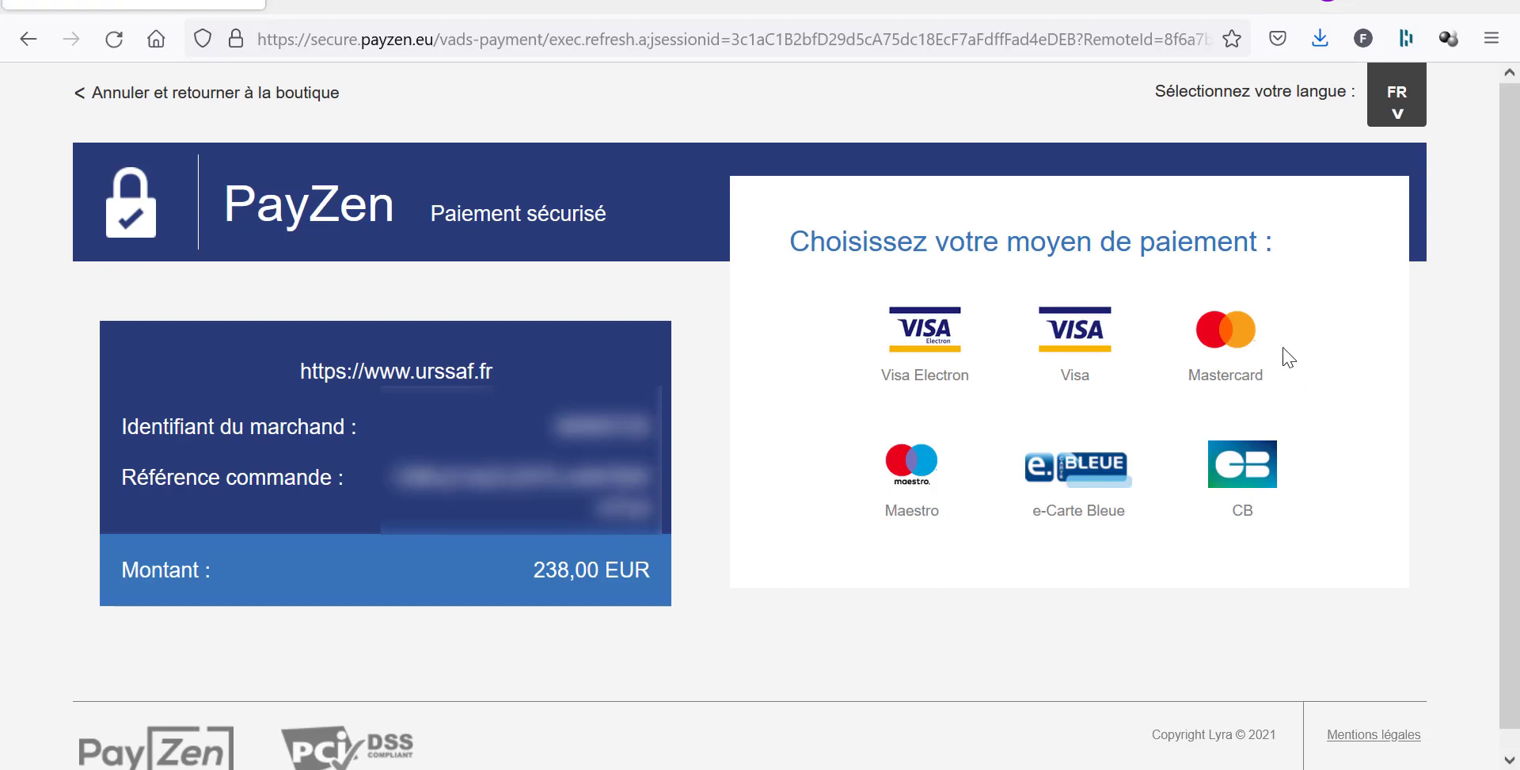
Pay November's 238,00 EUR by Mastercard and save the ticket.pdf receipt.
click(1226, 332)
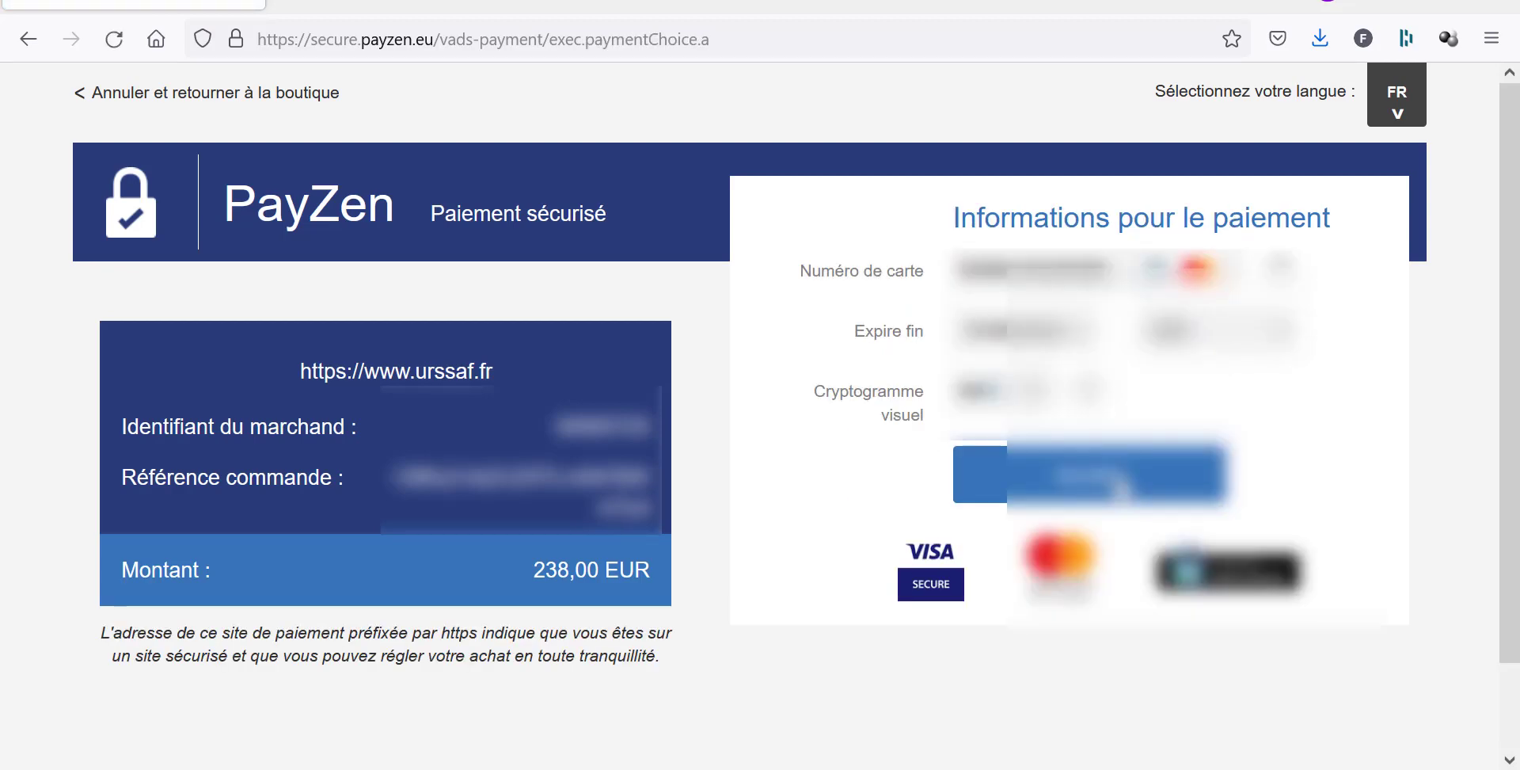
click(1120, 487)
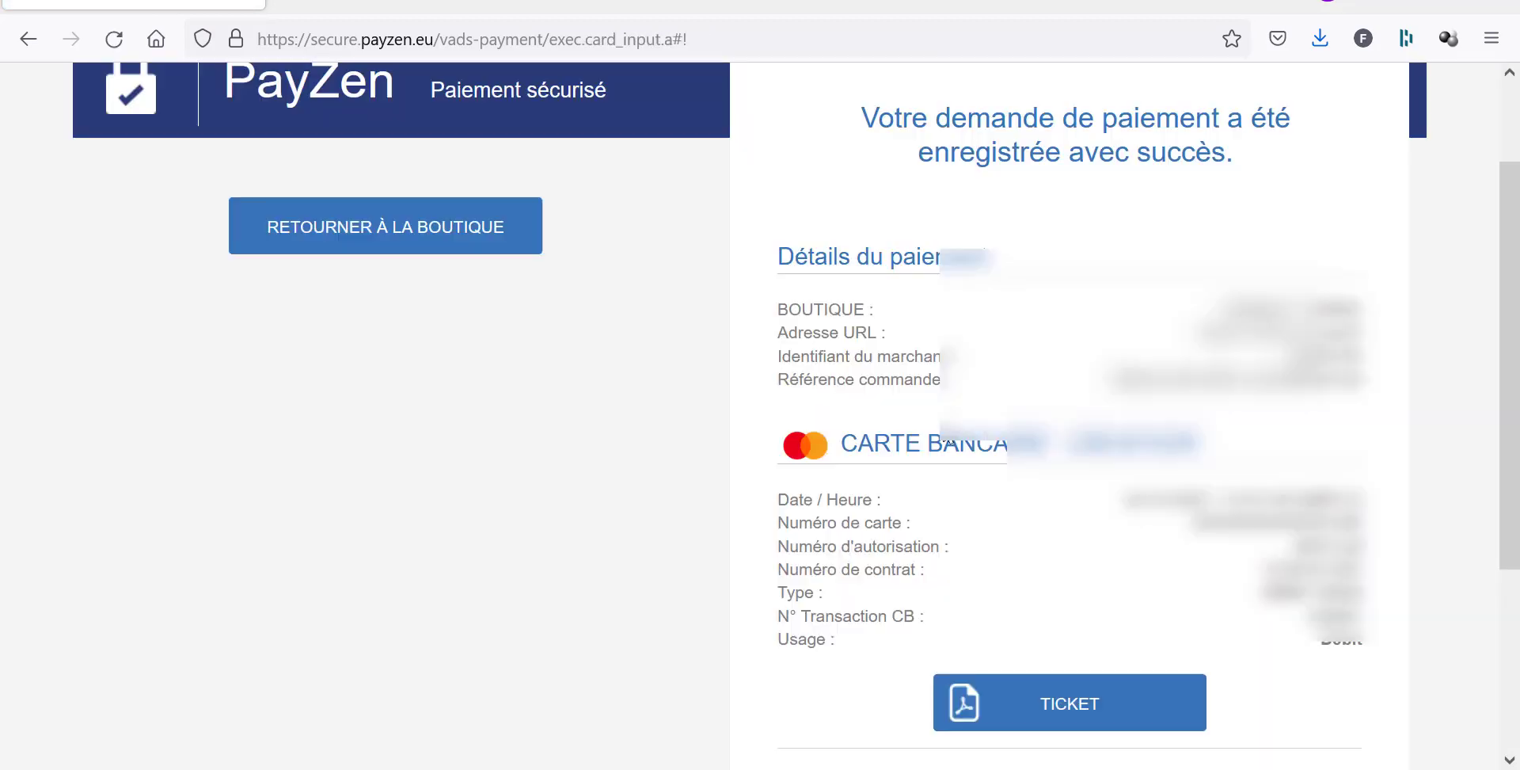
click(1103, 719)
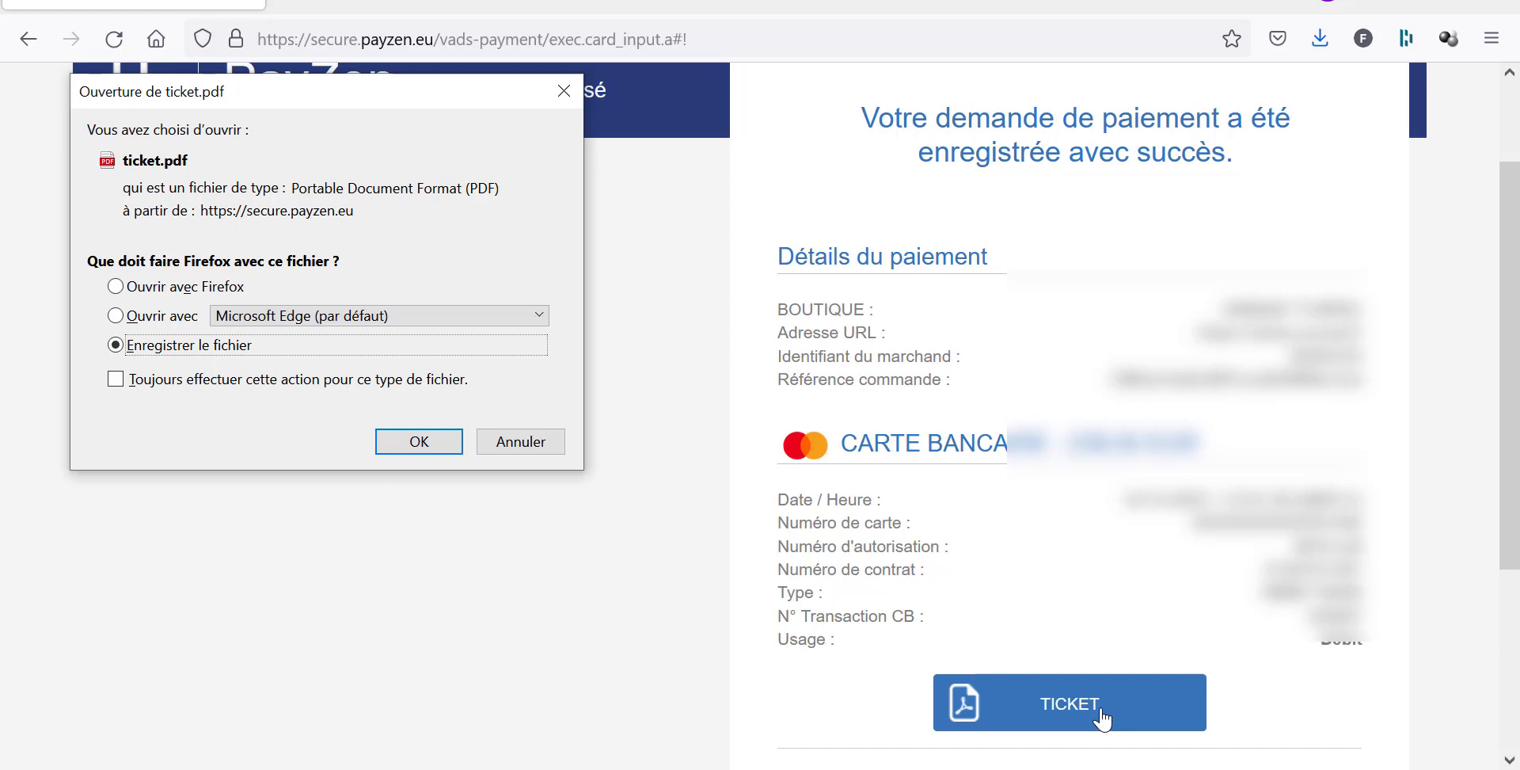
click(425, 440)
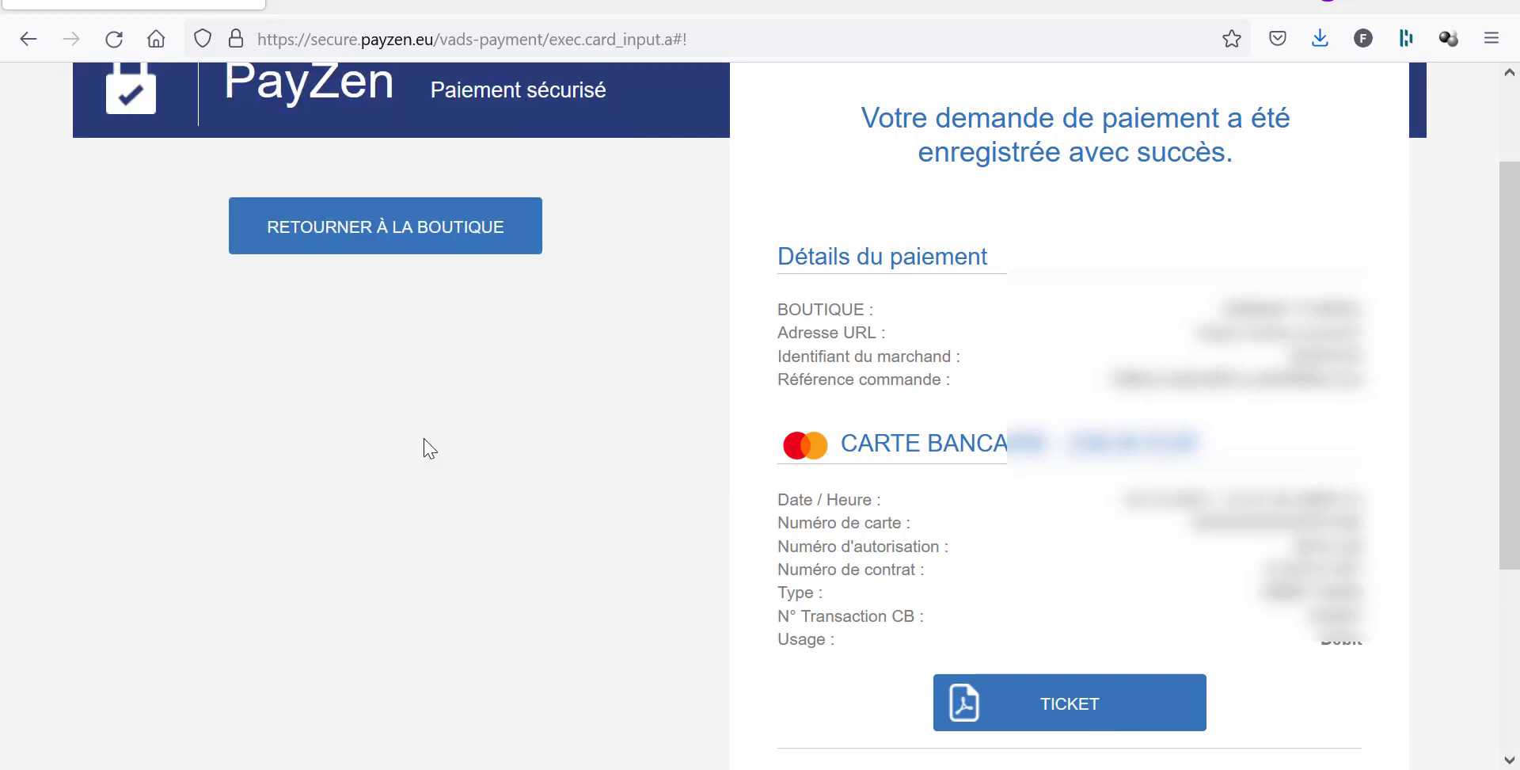